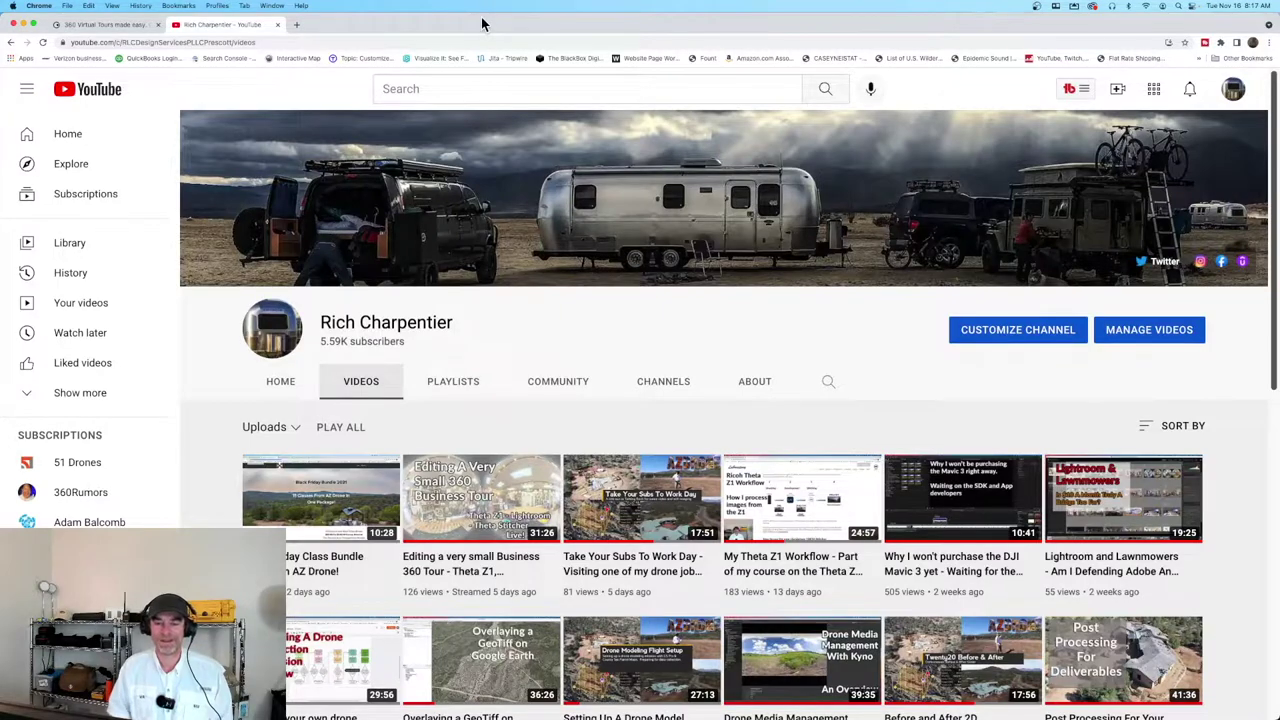
Step: Look over the YouTube channel's uploaded videos and the Kuula home page
scroll(582, 290, "down", 2)
scroll(582, 290, "down", 3)
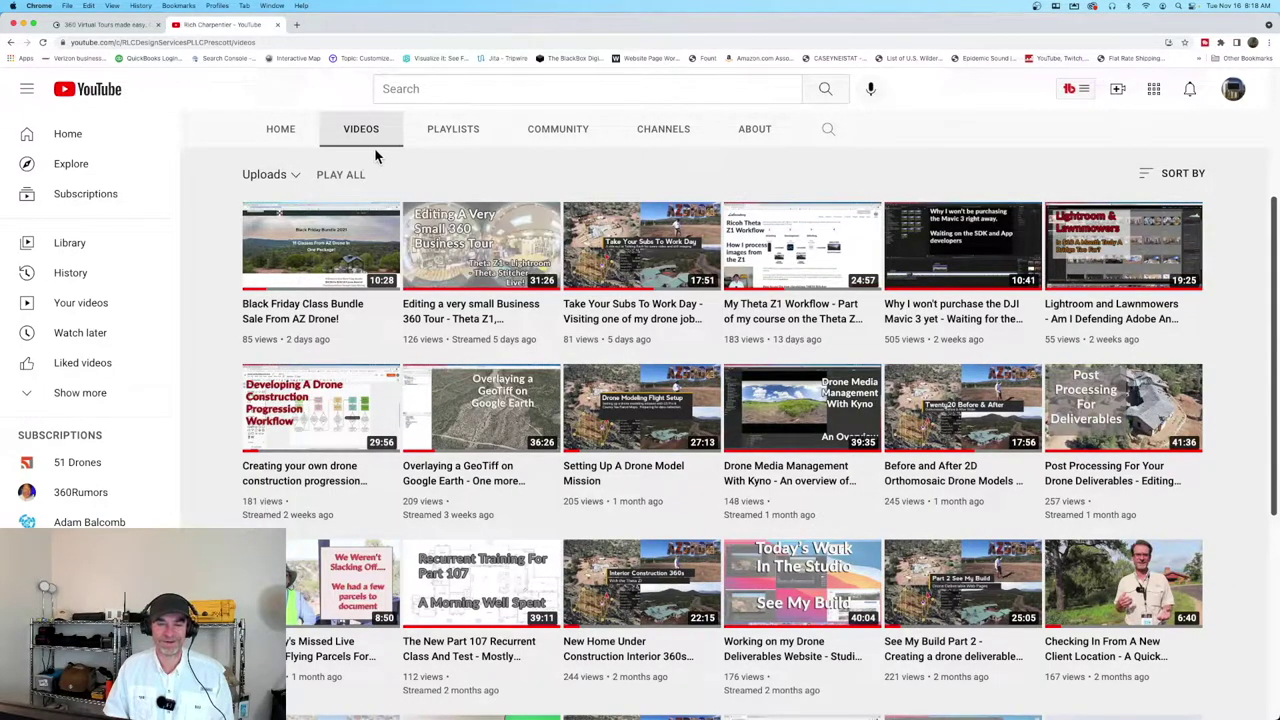
mouse_move(438, 240)
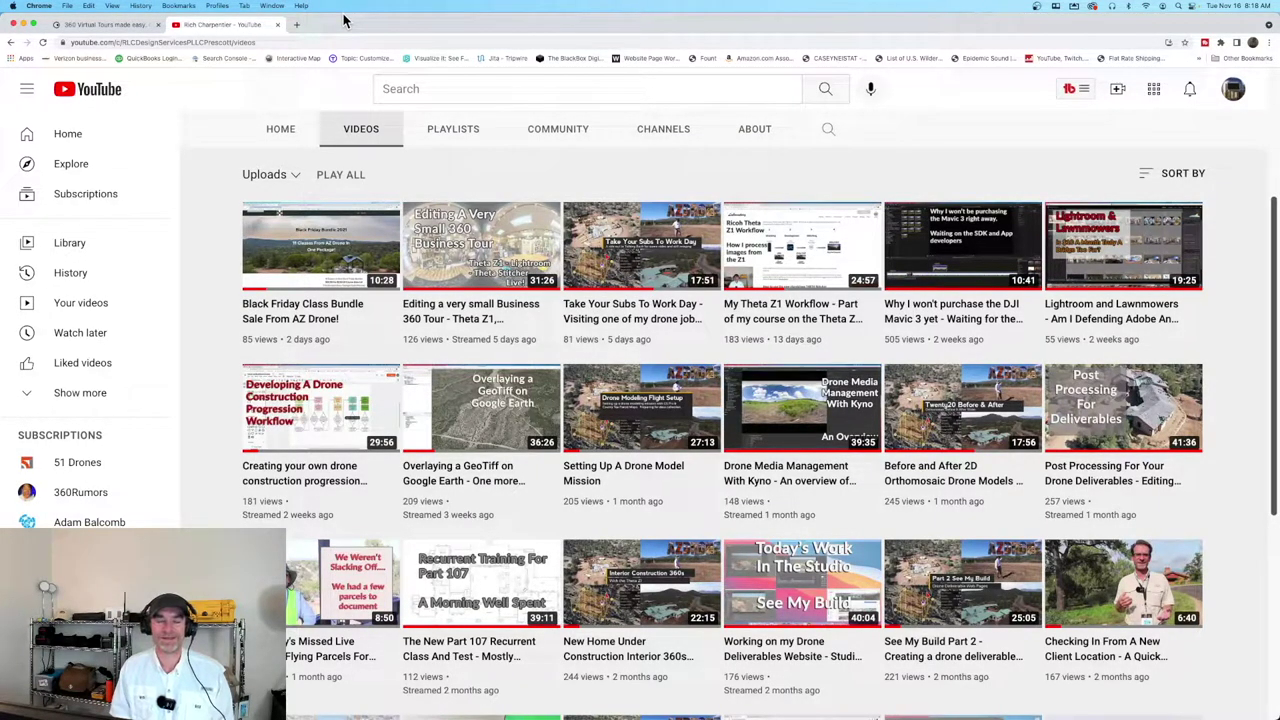
left_click(95, 25)
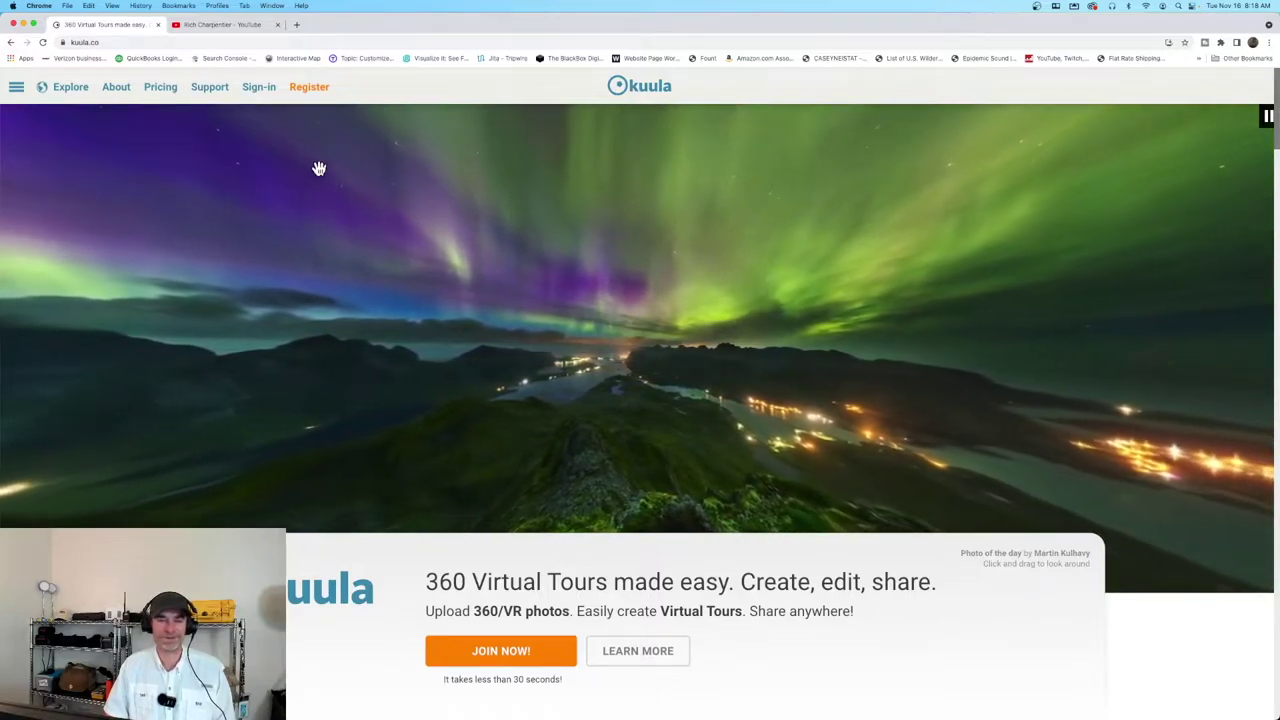
left_click(224, 25)
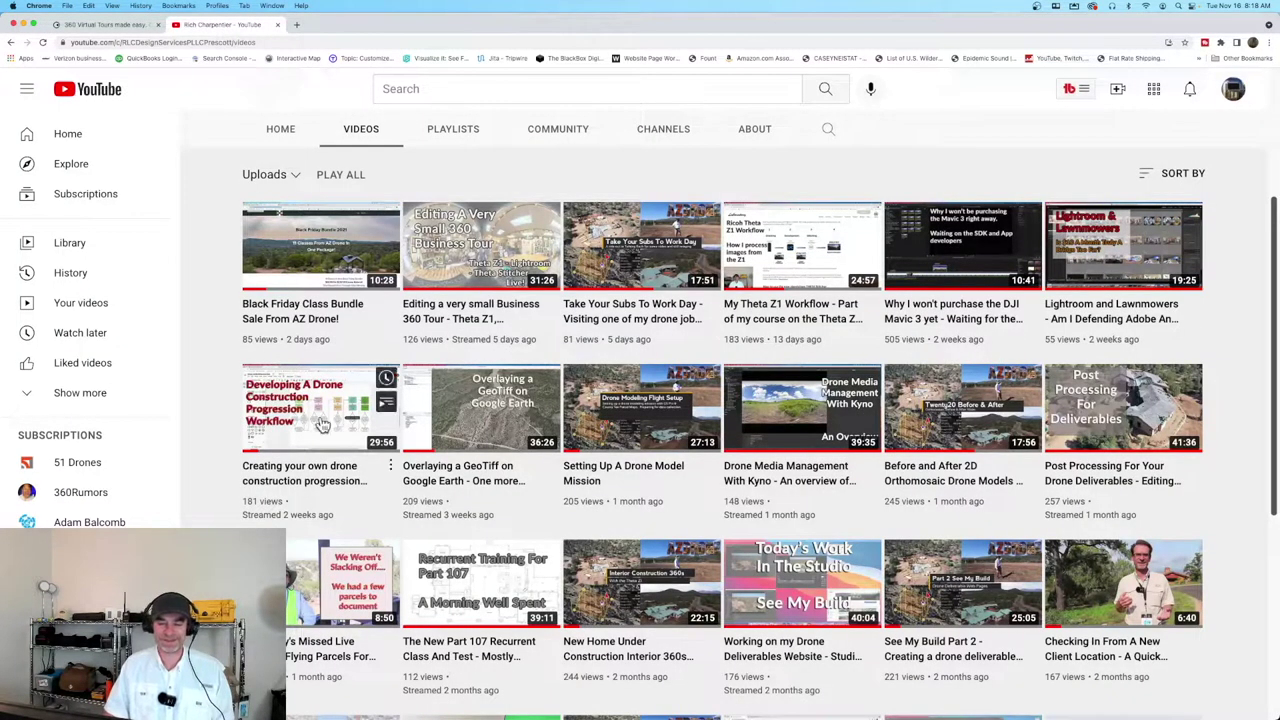
Step: Switch to Lightroom Classic and review the 360 shop photos one by one, from R0020465_HDR-Edit.tif to R0020471_HDR-Edit.tif
mouse_move(604, 716)
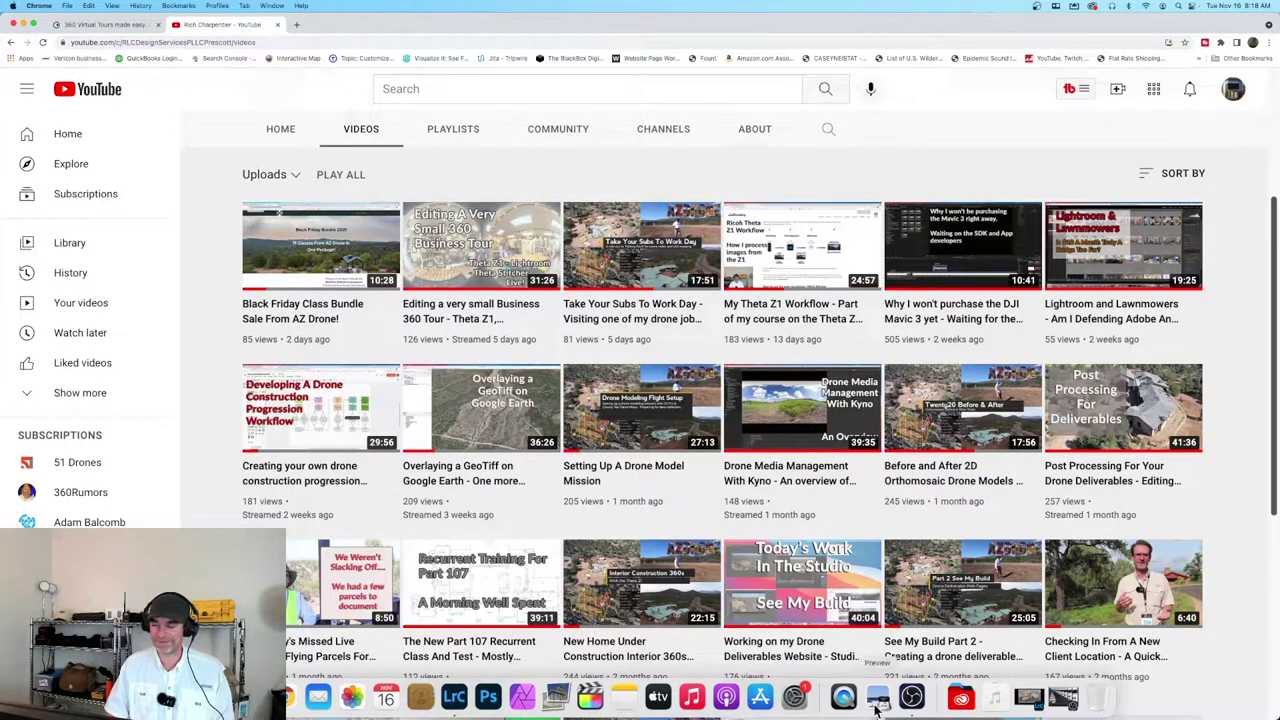
left_click(1033, 705)
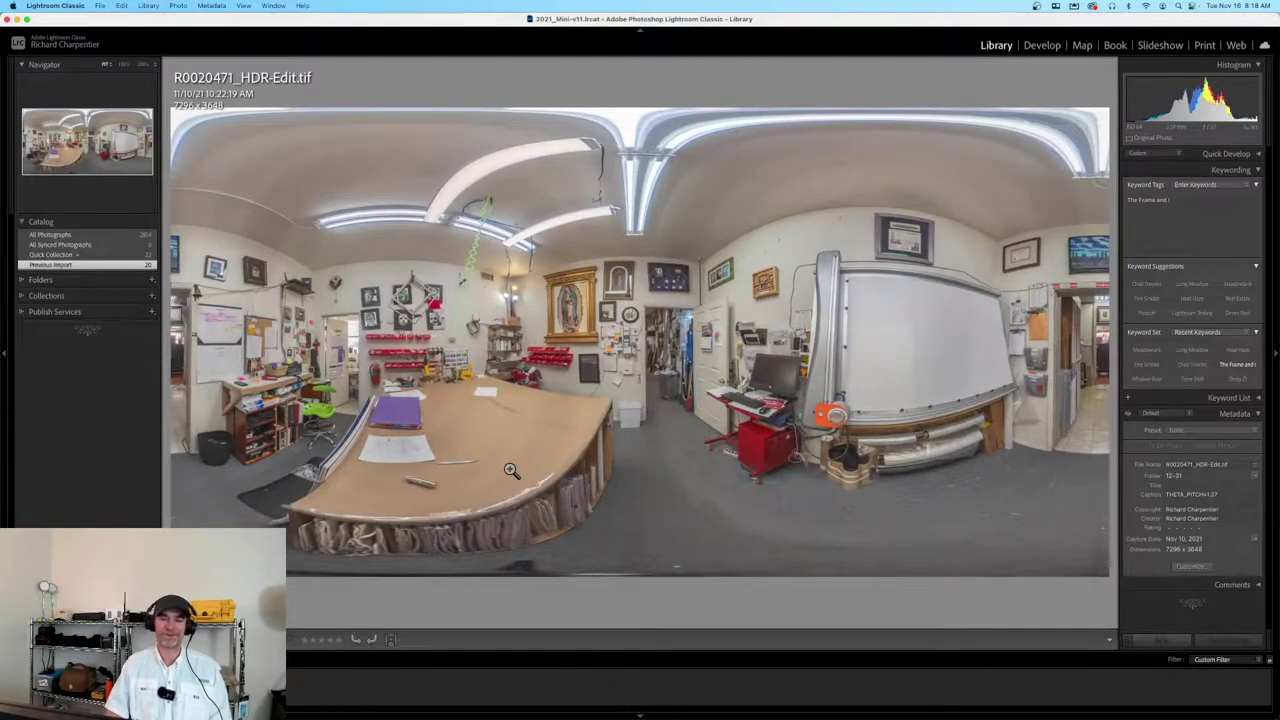
key("g")
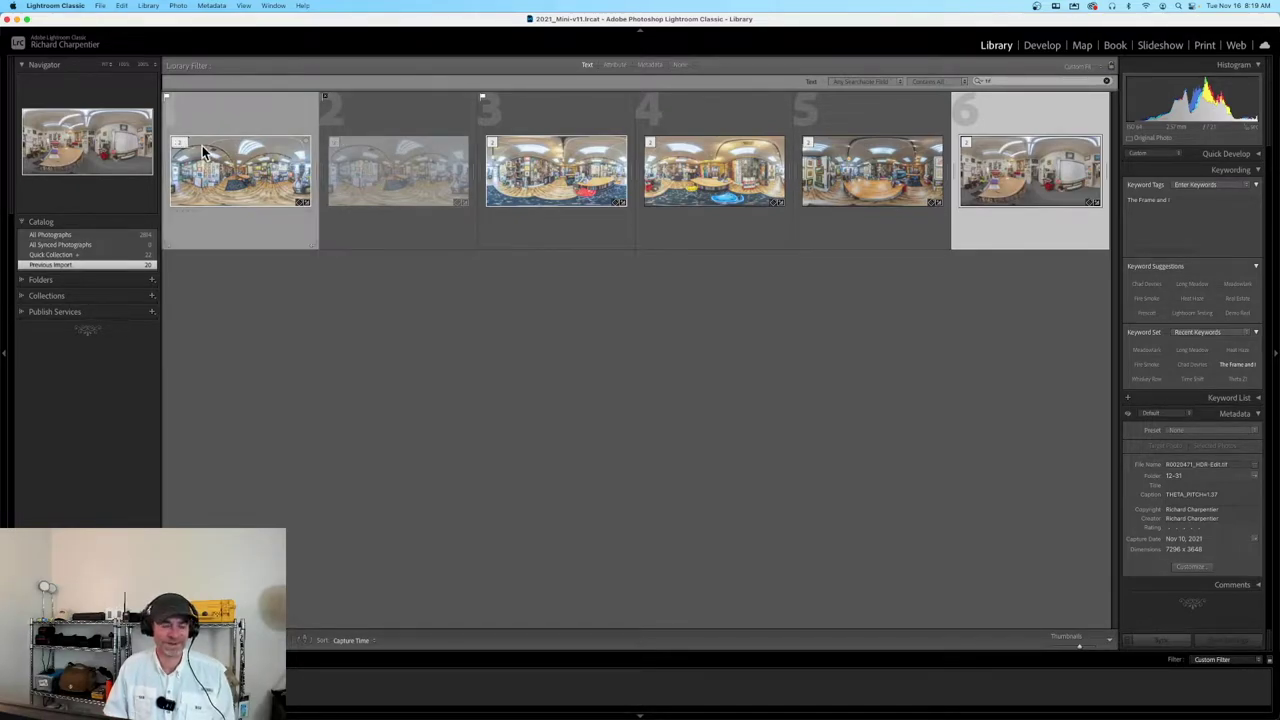
left_click(250, 178)
double_click(250, 178)
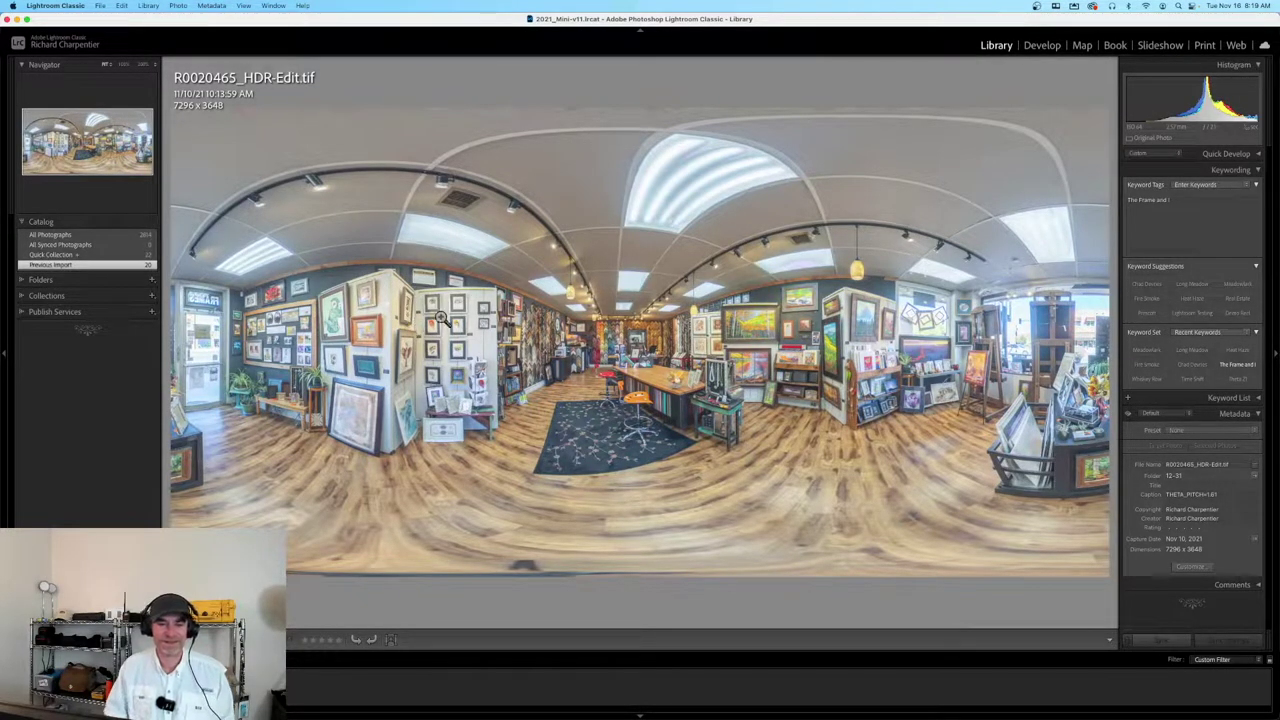
key("Right")
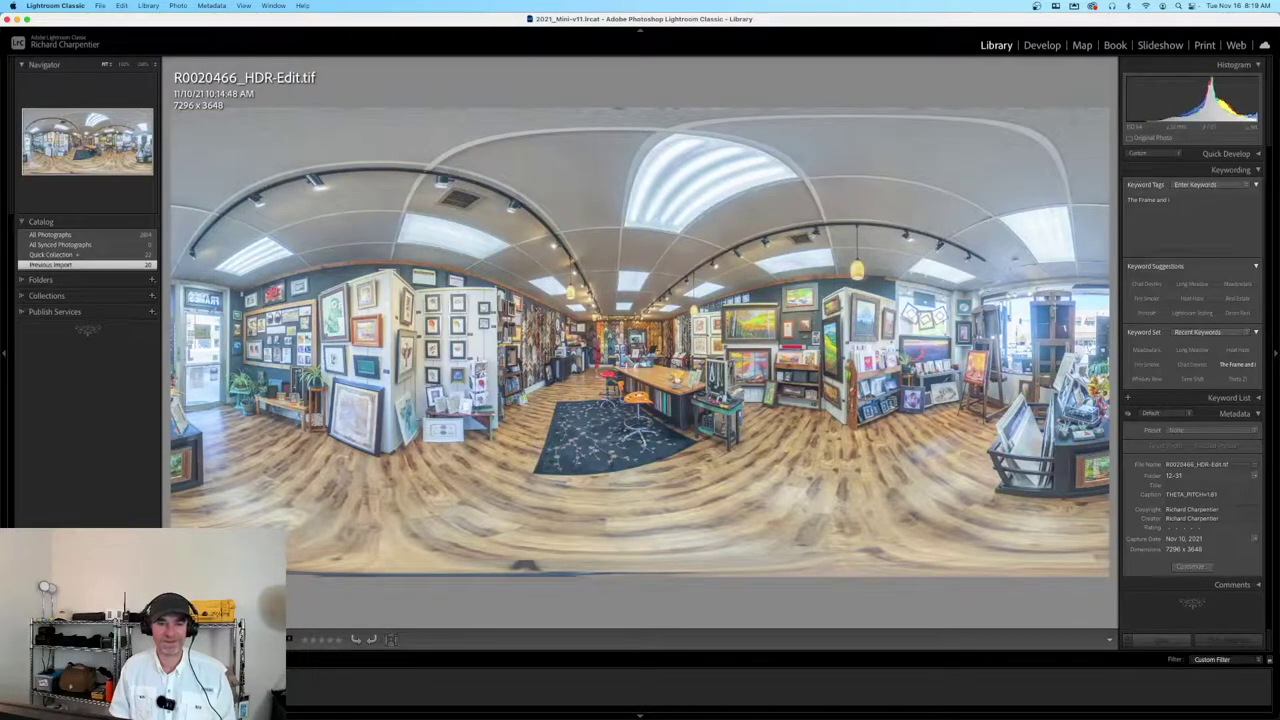
key("Right")
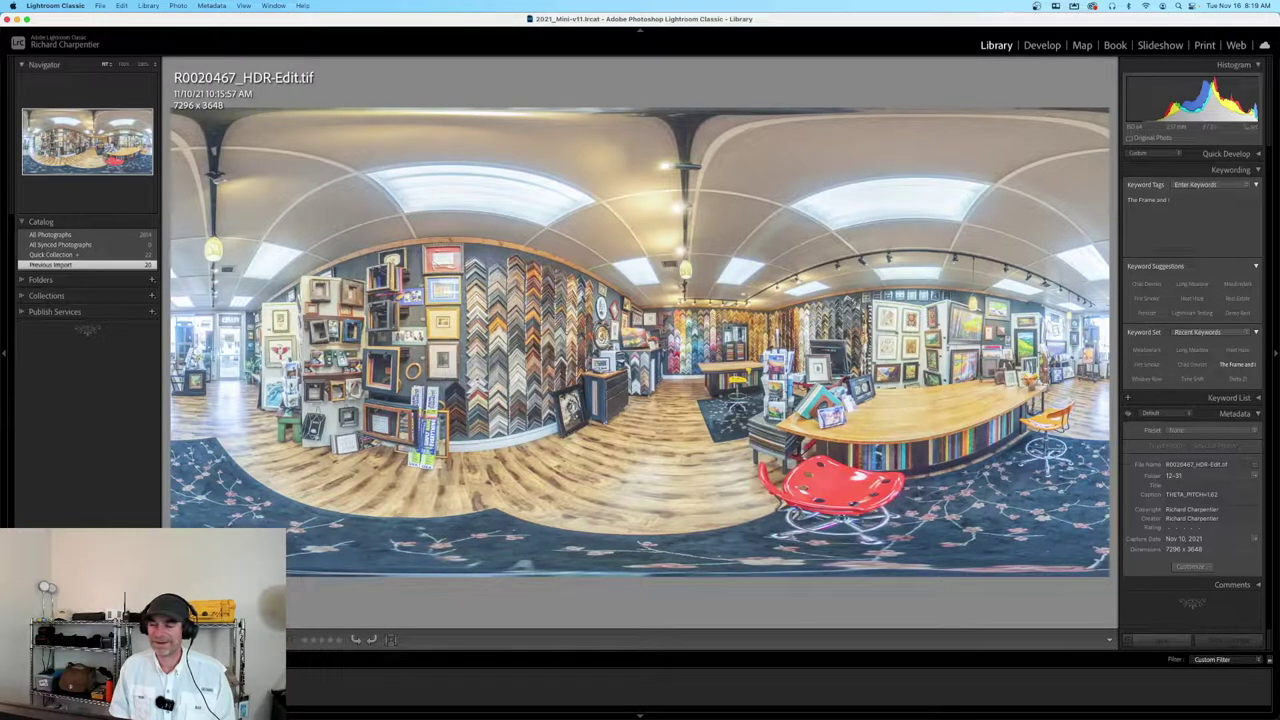
key("Right")
key("Right")
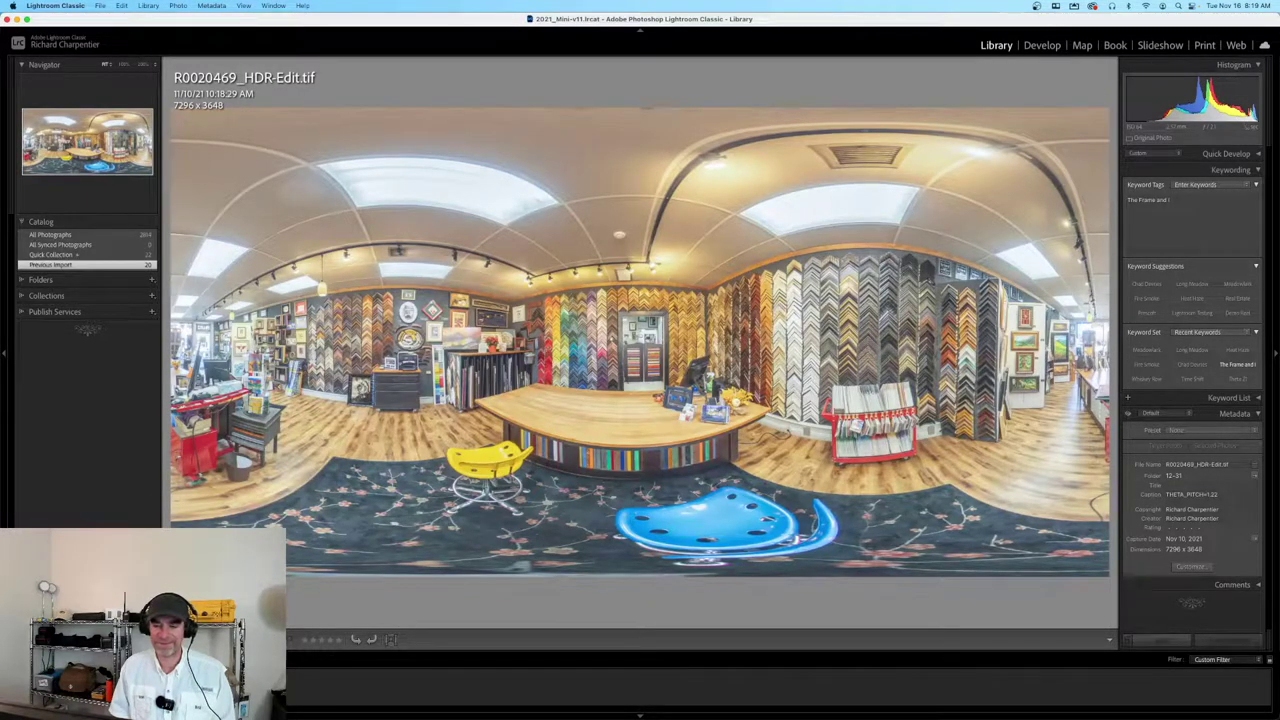
key("Right")
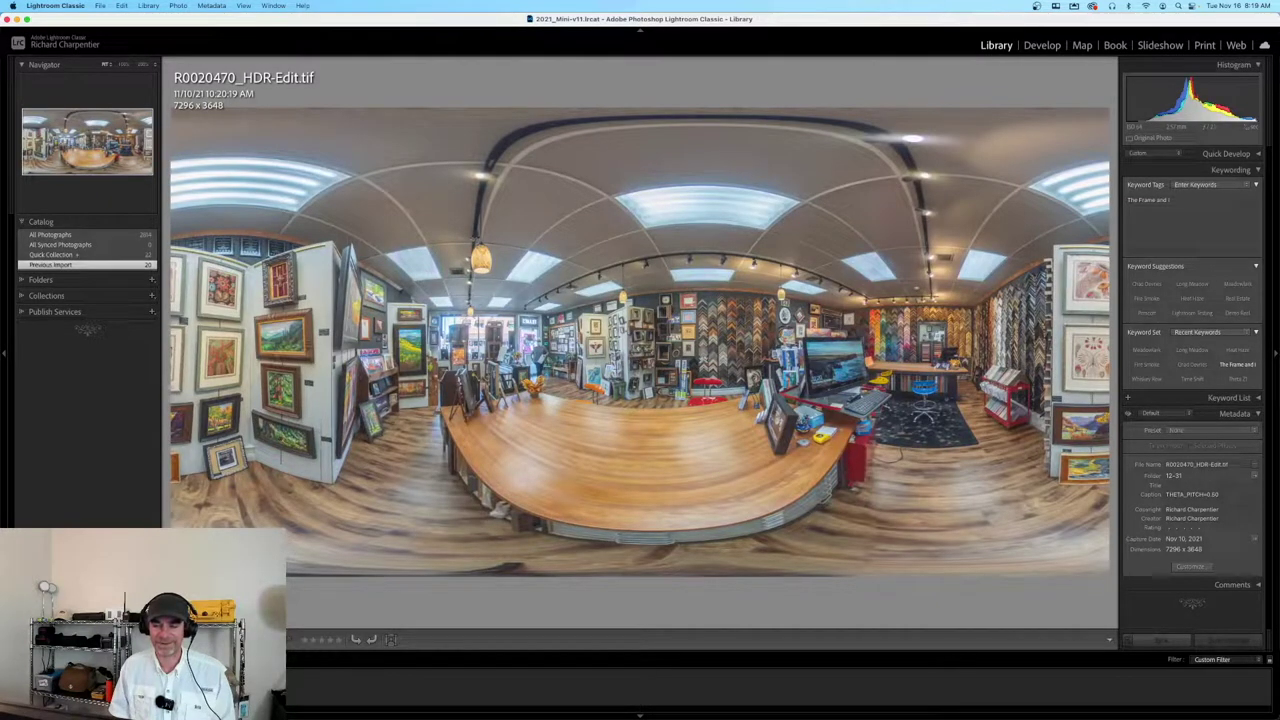
key("Right")
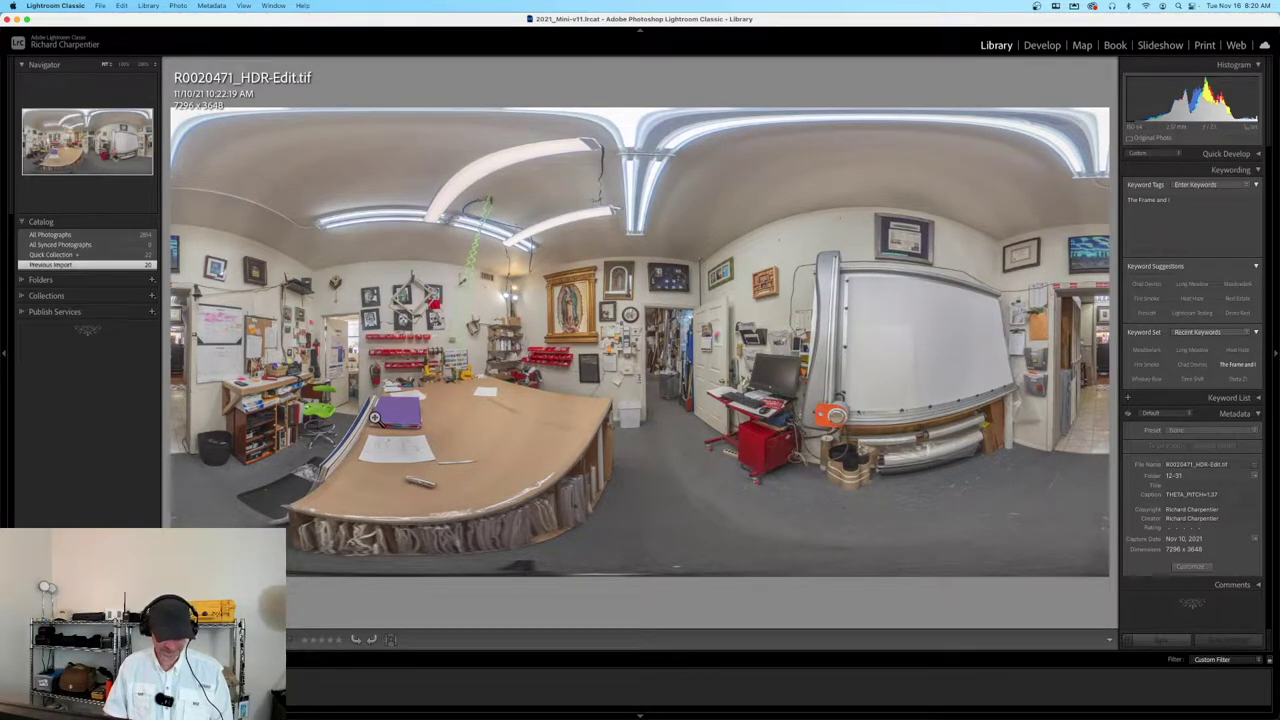
Step: Export the five 360 photos, leaving out the dimmed second one, to the desktop with the MLS_FullSize preset
key("g")
left_click(257, 188)
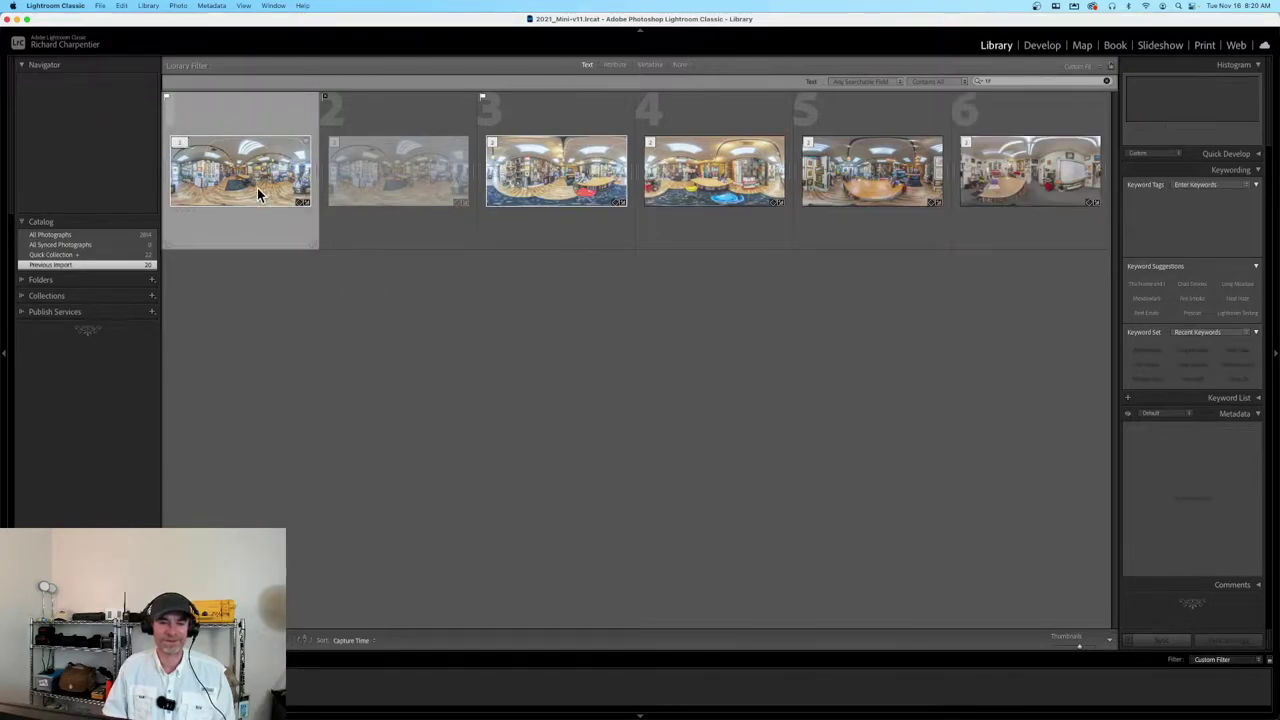
left_click(539, 167, "super")
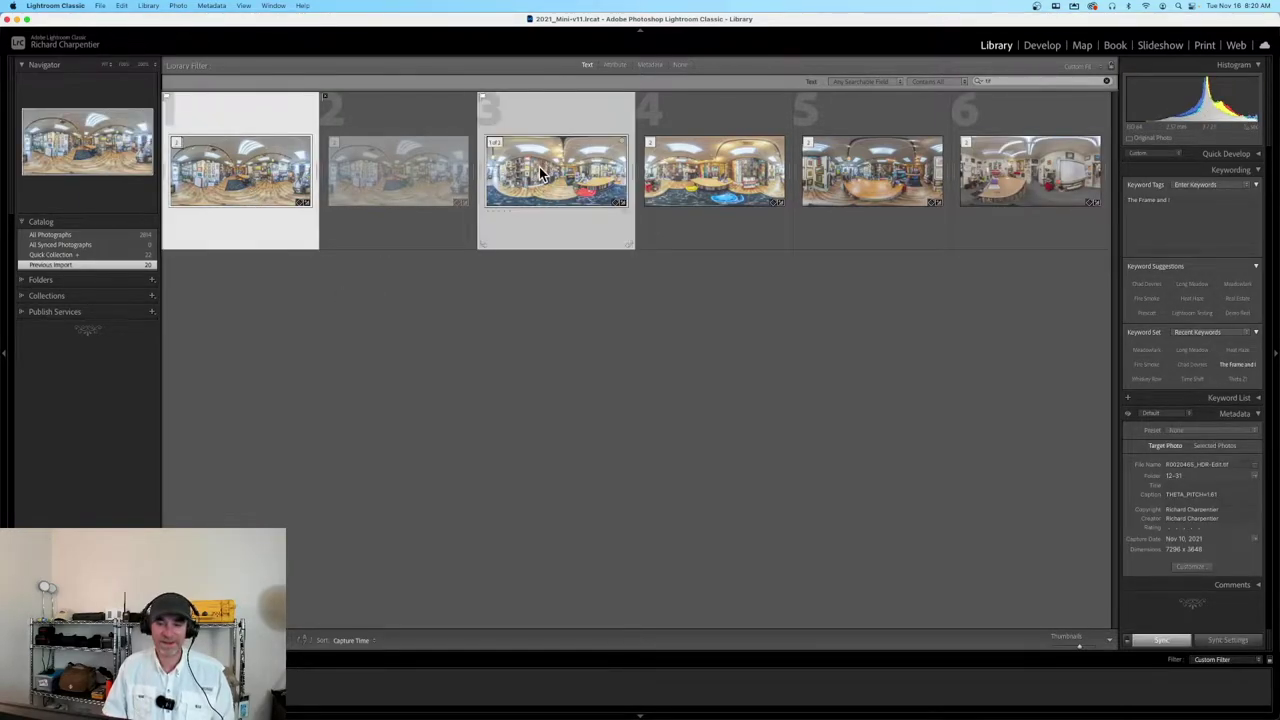
left_click(771, 224, "super")
left_click(890, 185, "super")
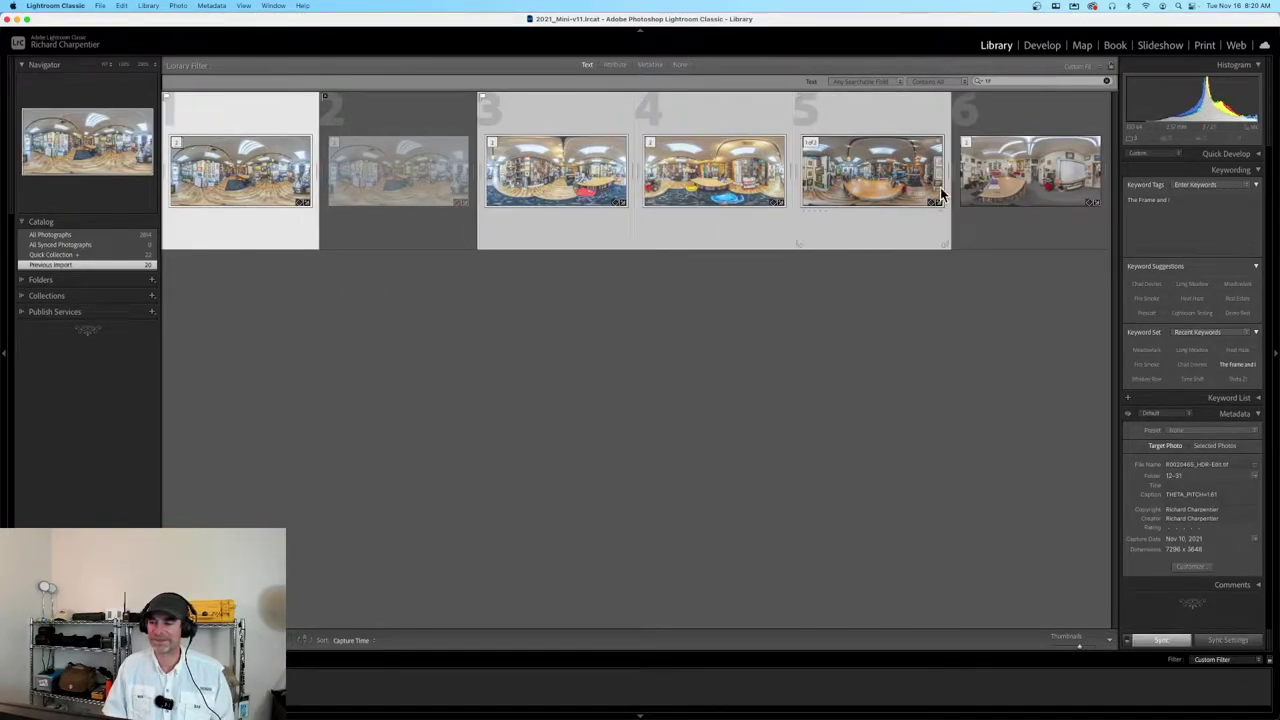
left_click(995, 200, "super")
key("super+shift+e")
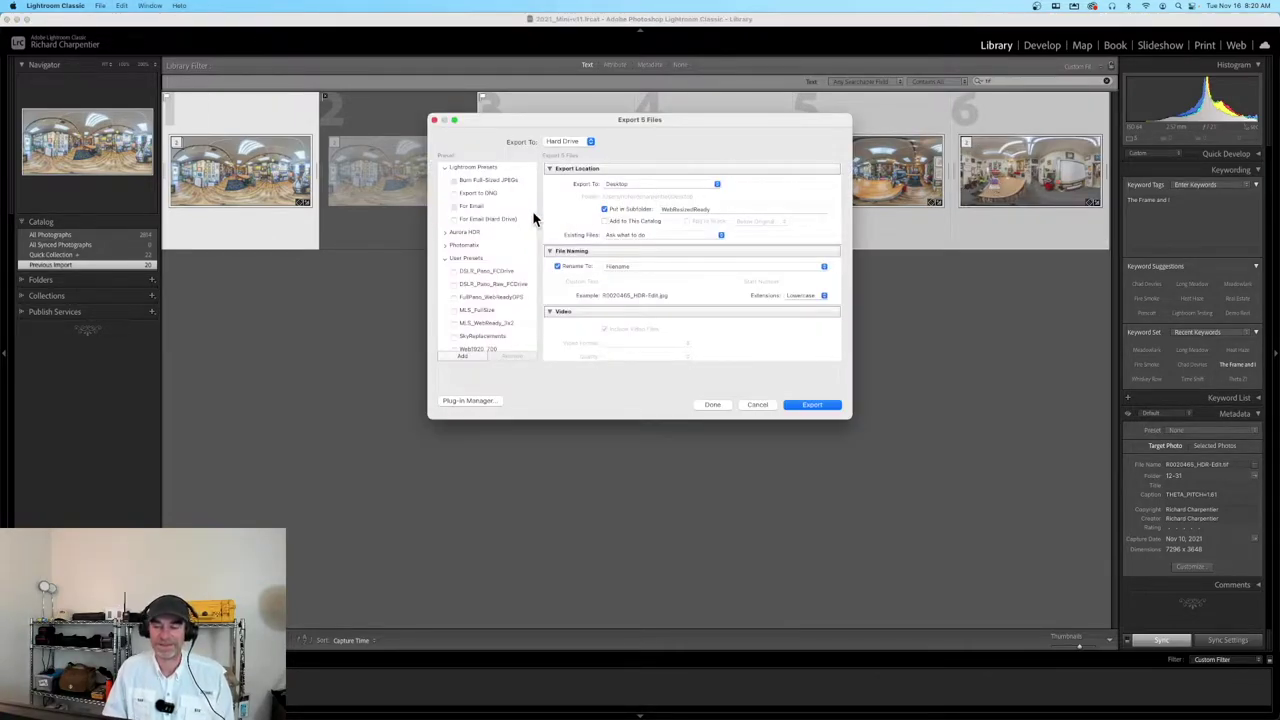
scroll(512, 248, "down", 2)
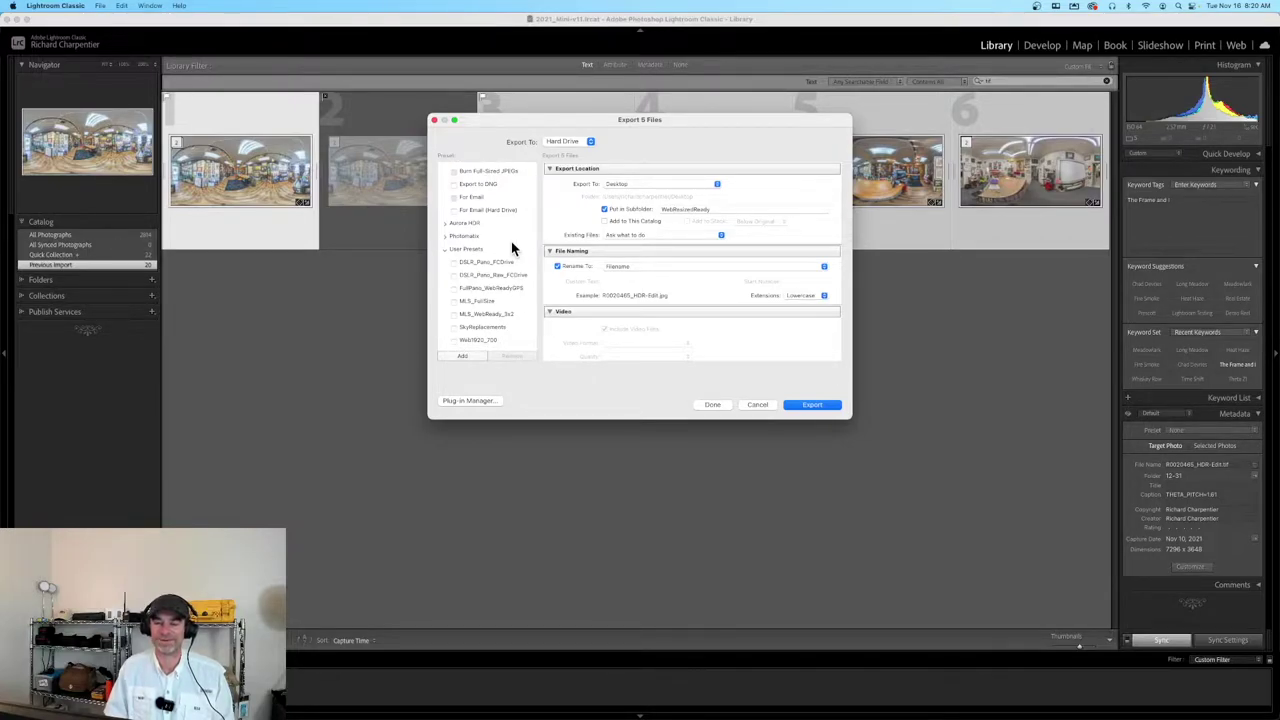
left_click(490, 301)
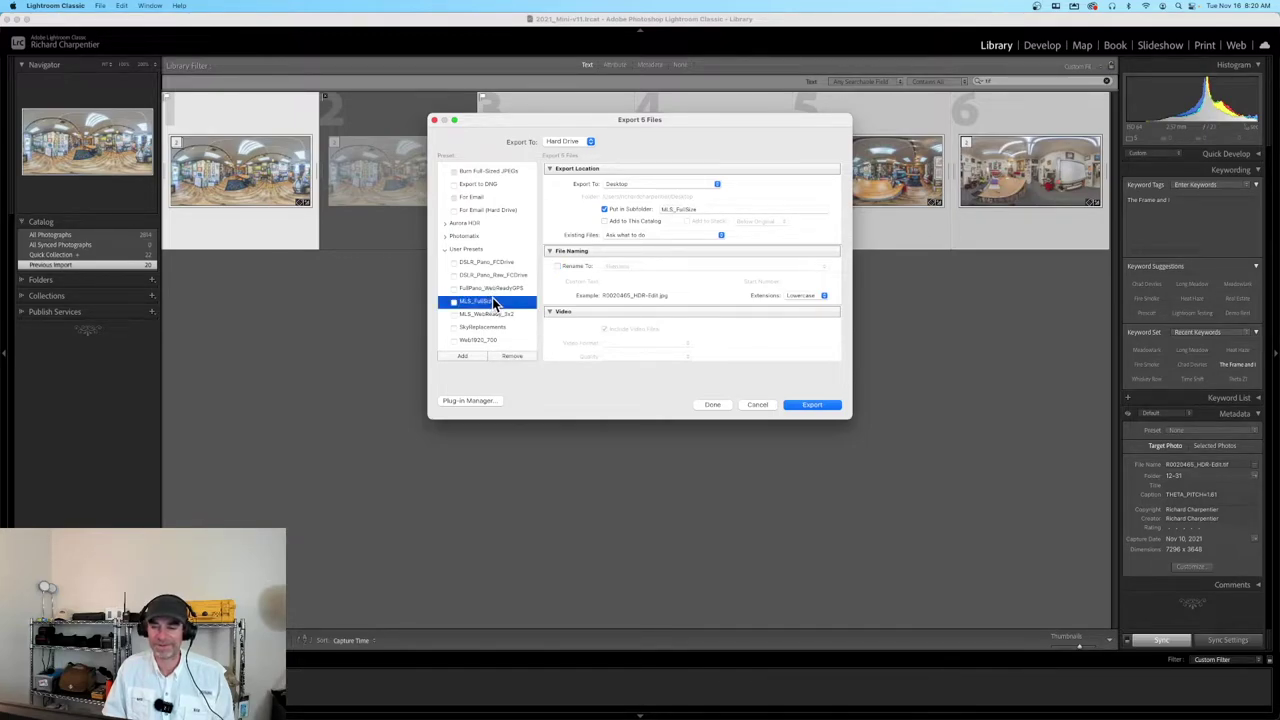
scroll(773, 316, "down", 5)
scroll(773, 316, "down", 5)
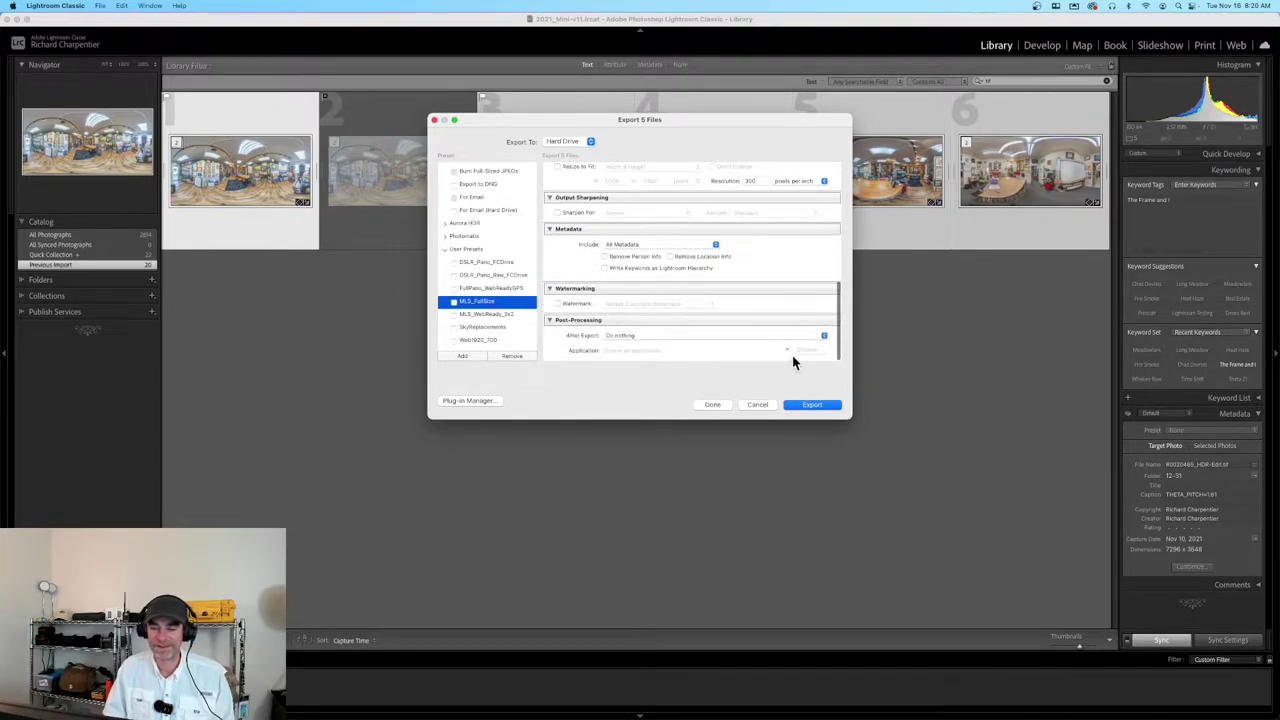
left_click(812, 405)
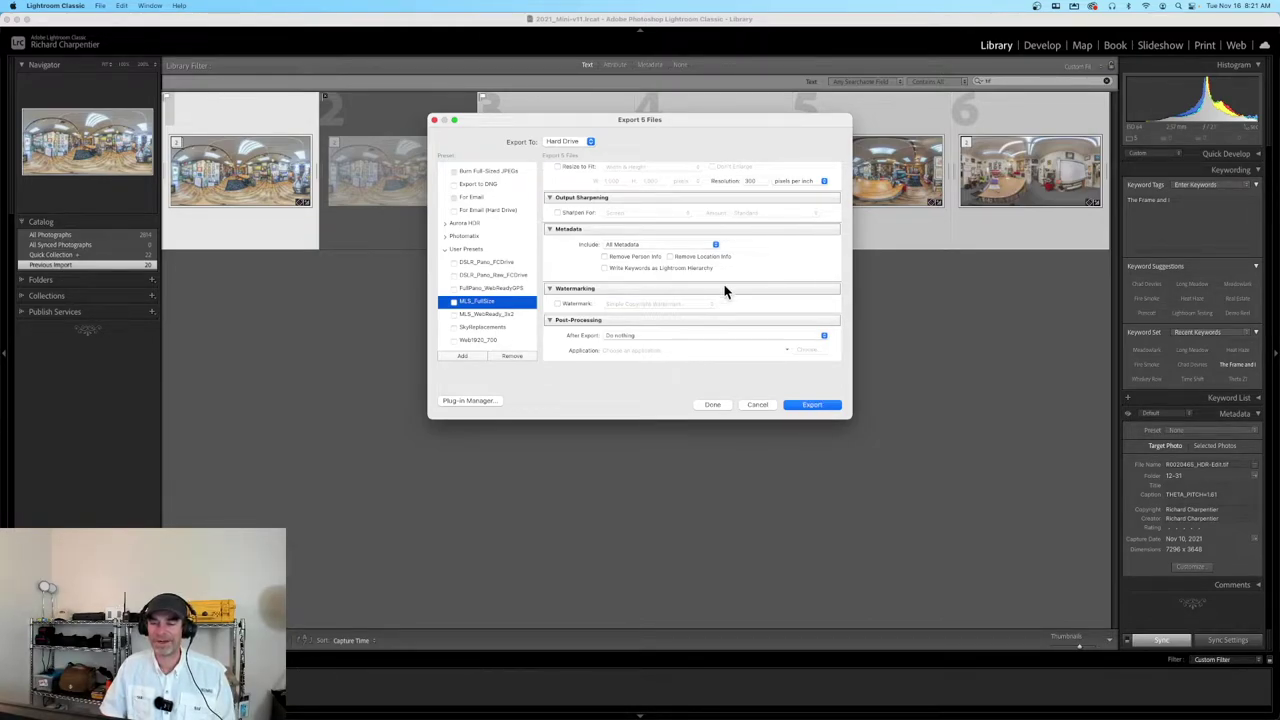
left_click(807, 404)
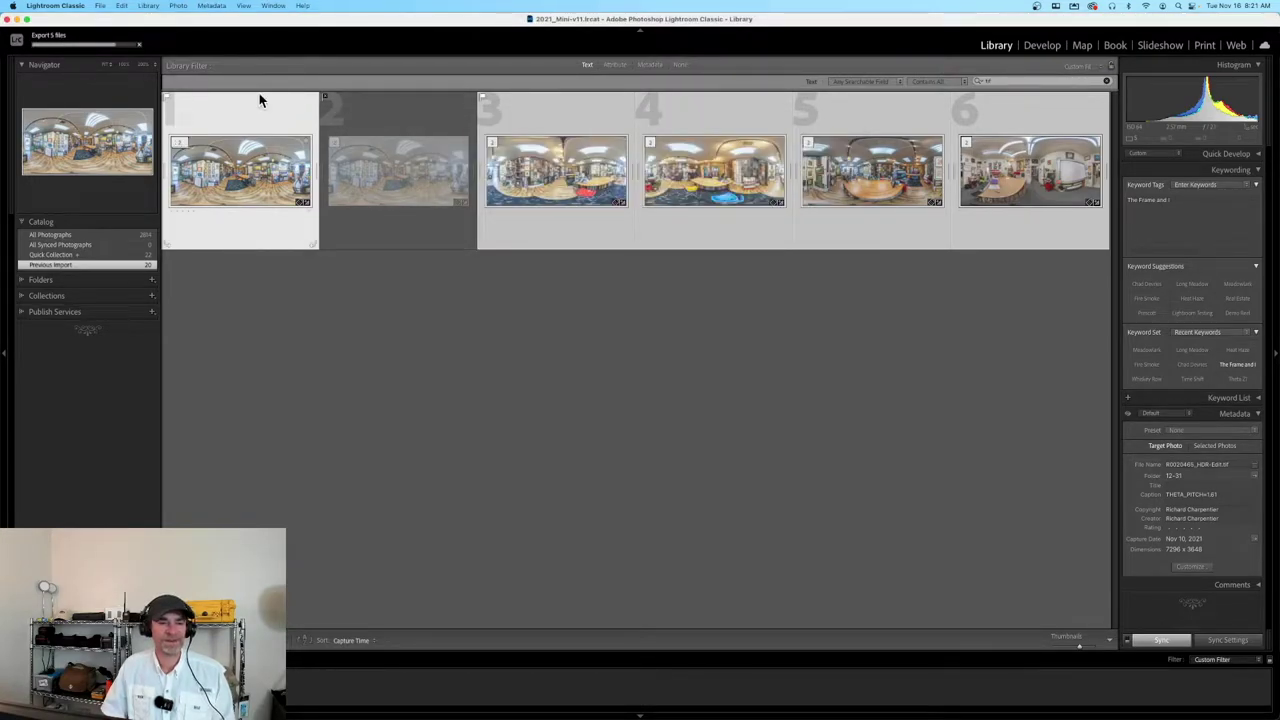
Step: Clear the Lightroom and browser windows from the desktop and open the exported MLS_FullSize folder
left_click(17, 20)
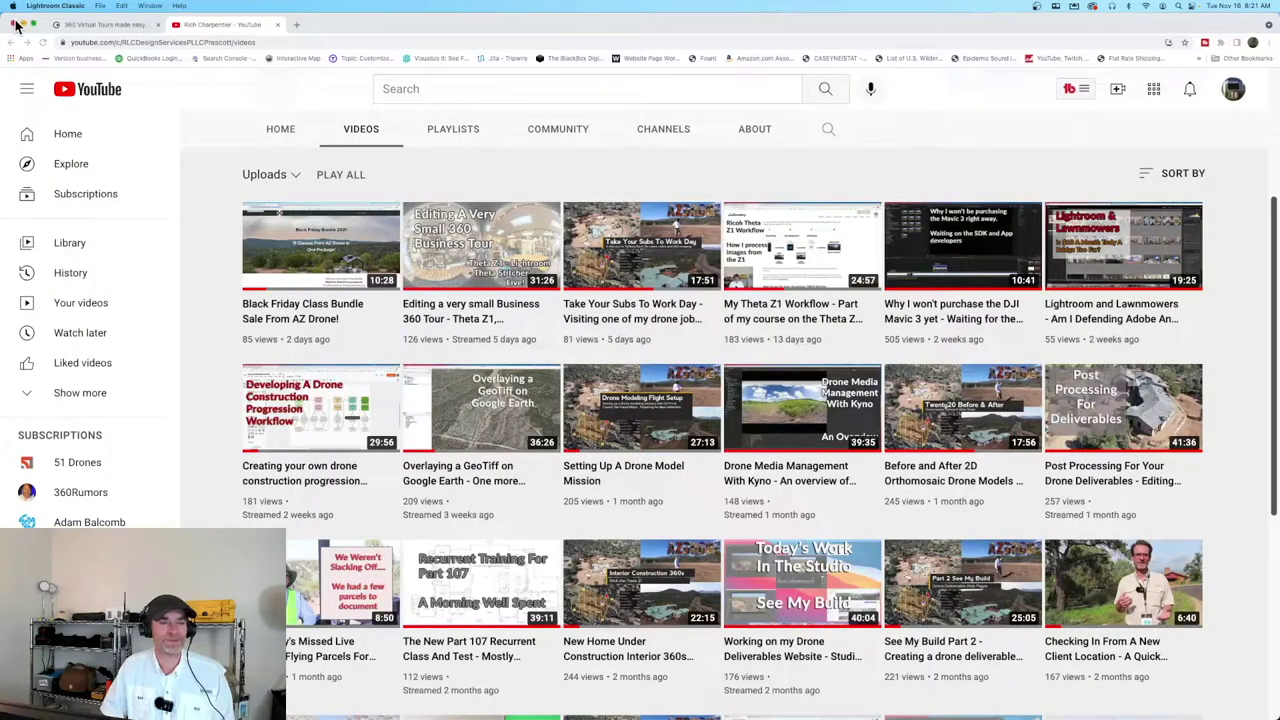
left_click(24, 24)
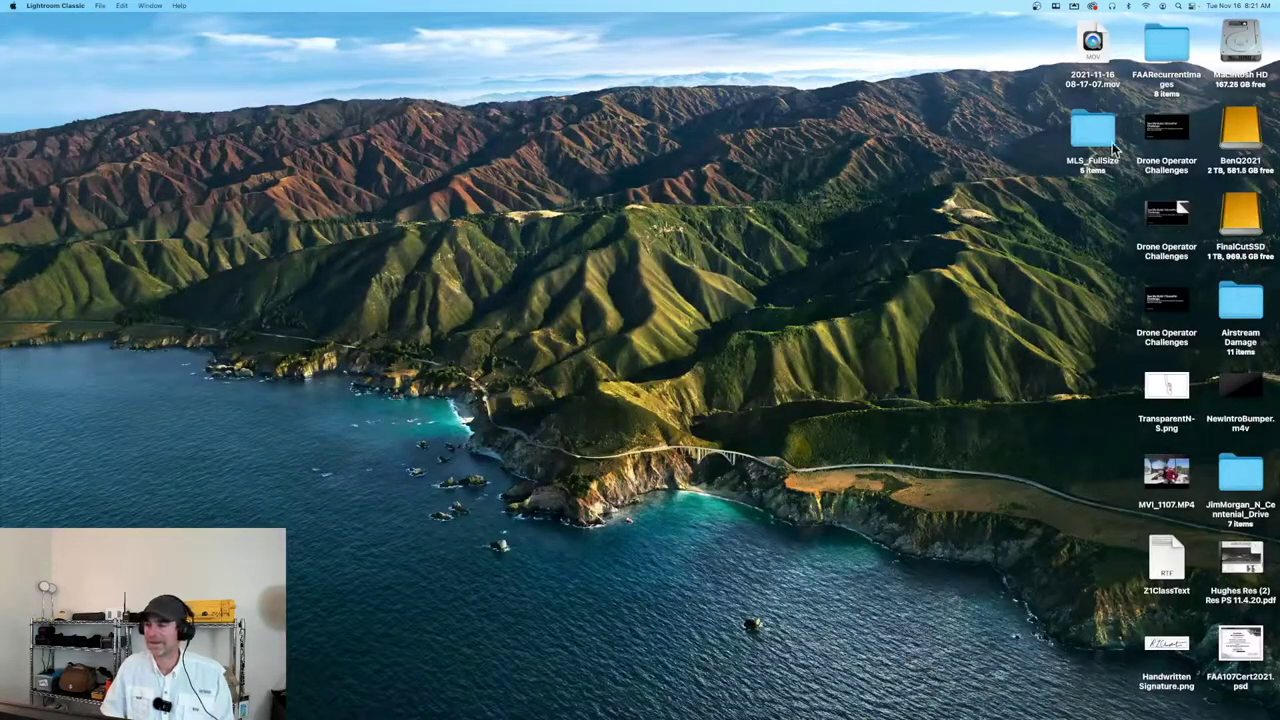
double_click(1088, 130)
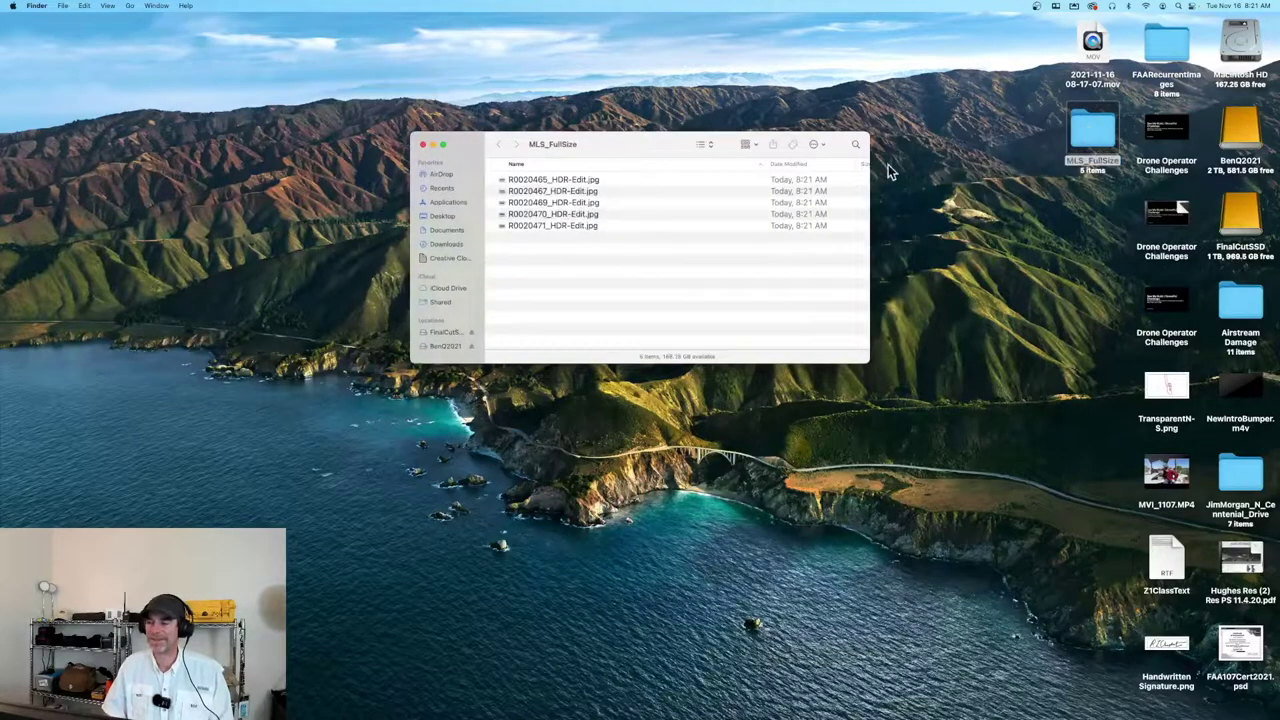
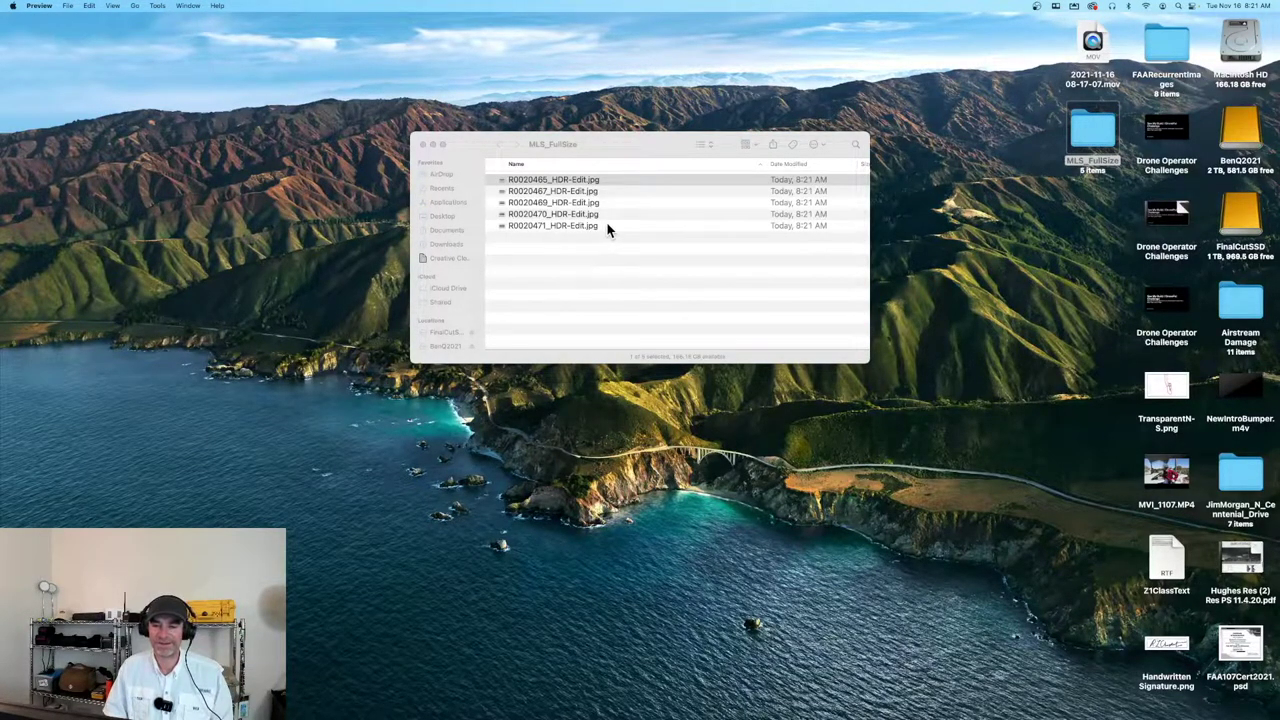
Step: Open all five exported JPGs from the MLS_FullSize folder in Affinity Photo and postpone the software update
left_click(607, 183)
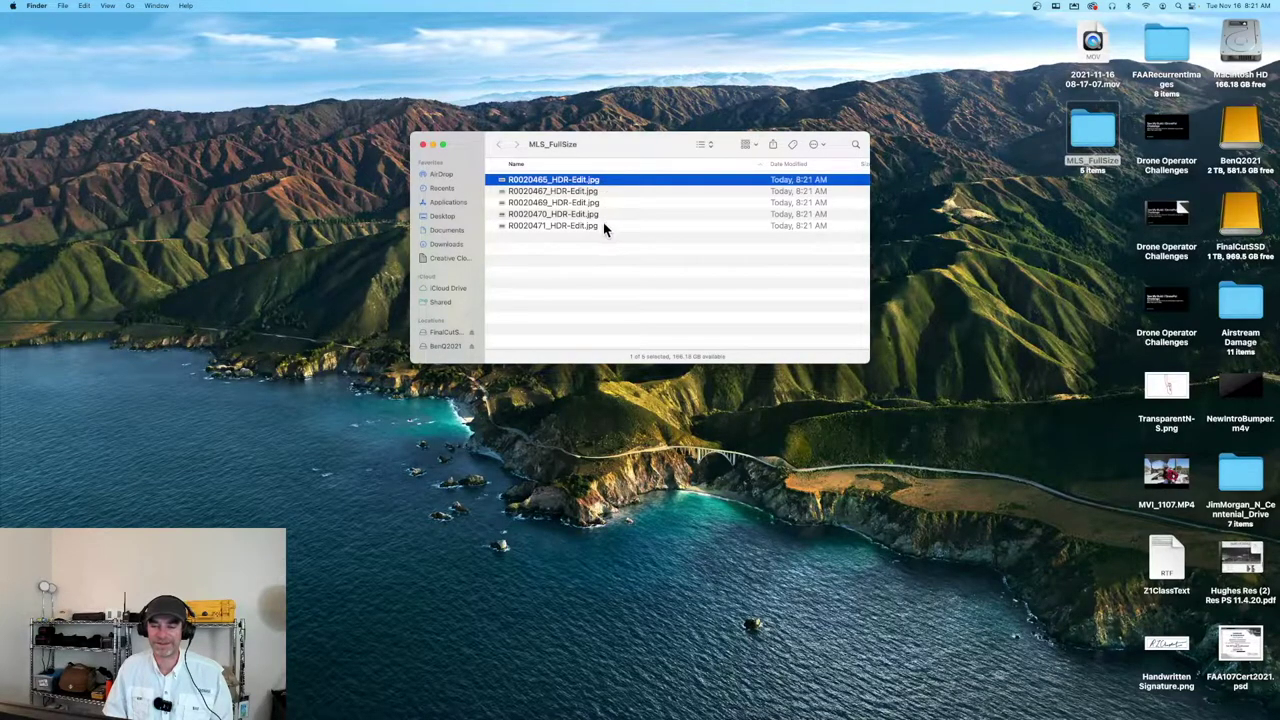
left_click(603, 225, "shift")
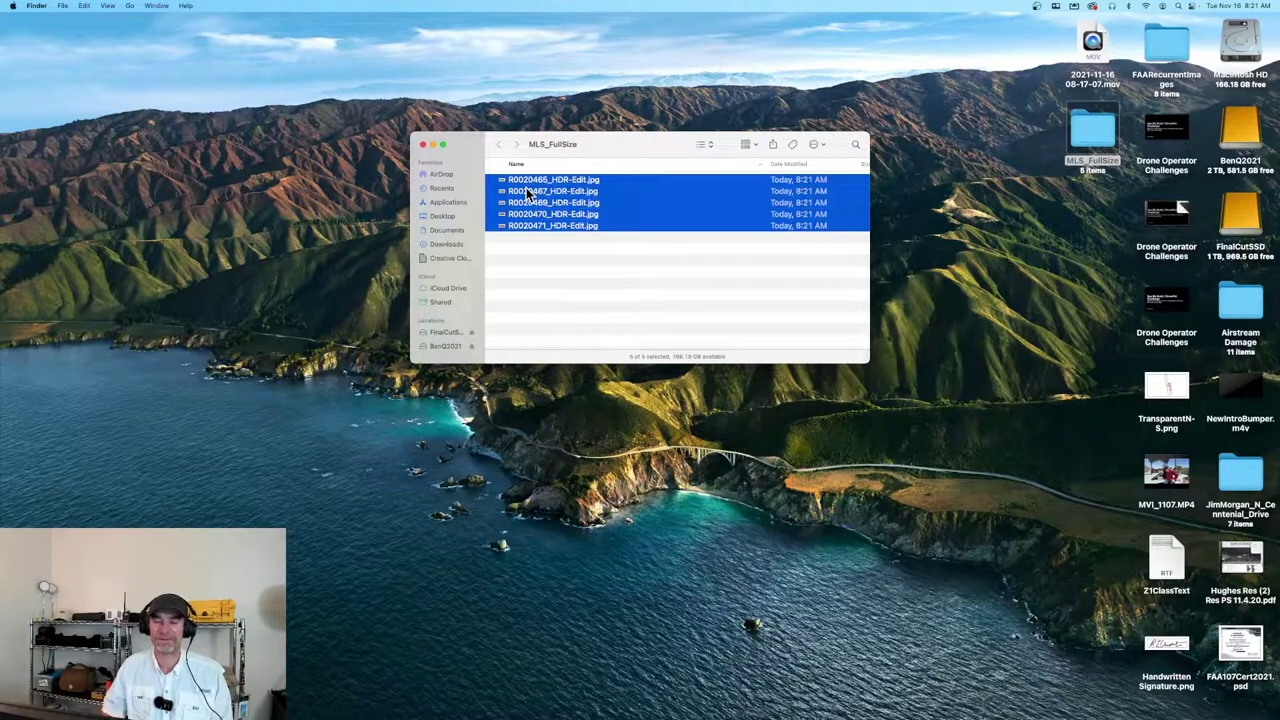
left_click_drag(520, 188, 506, 697)
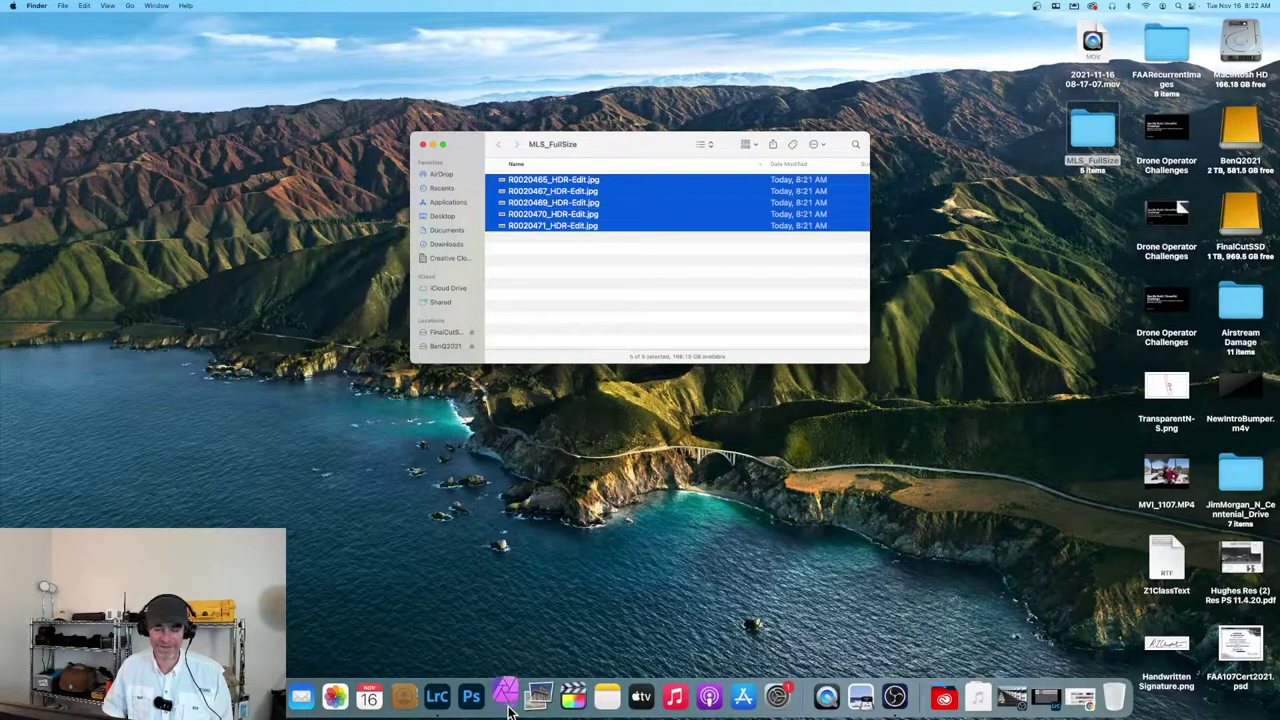
left_click(577, 549)
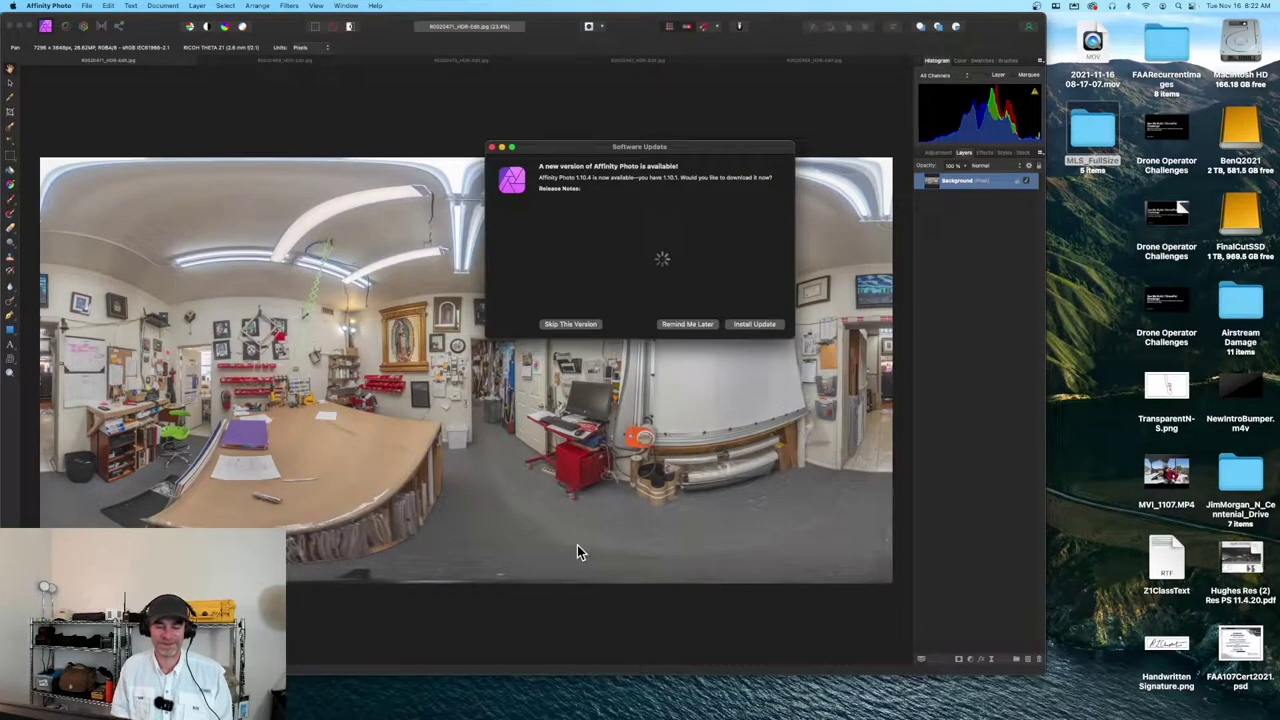
left_click(695, 323)
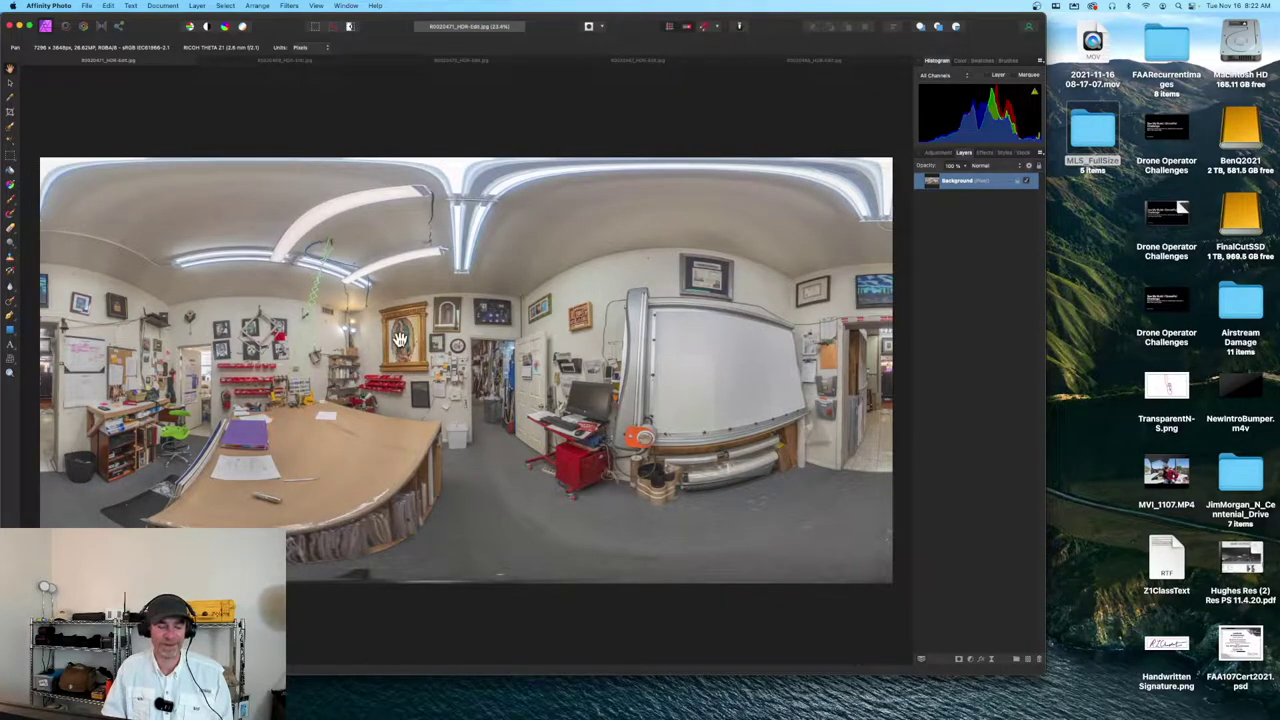
Step: Apply an equirectangular live projection to R0020471_HDR-Edit.jpg and rotate it down to the tripod on the floor
left_click(197, 6)
mouse_move(232, 176)
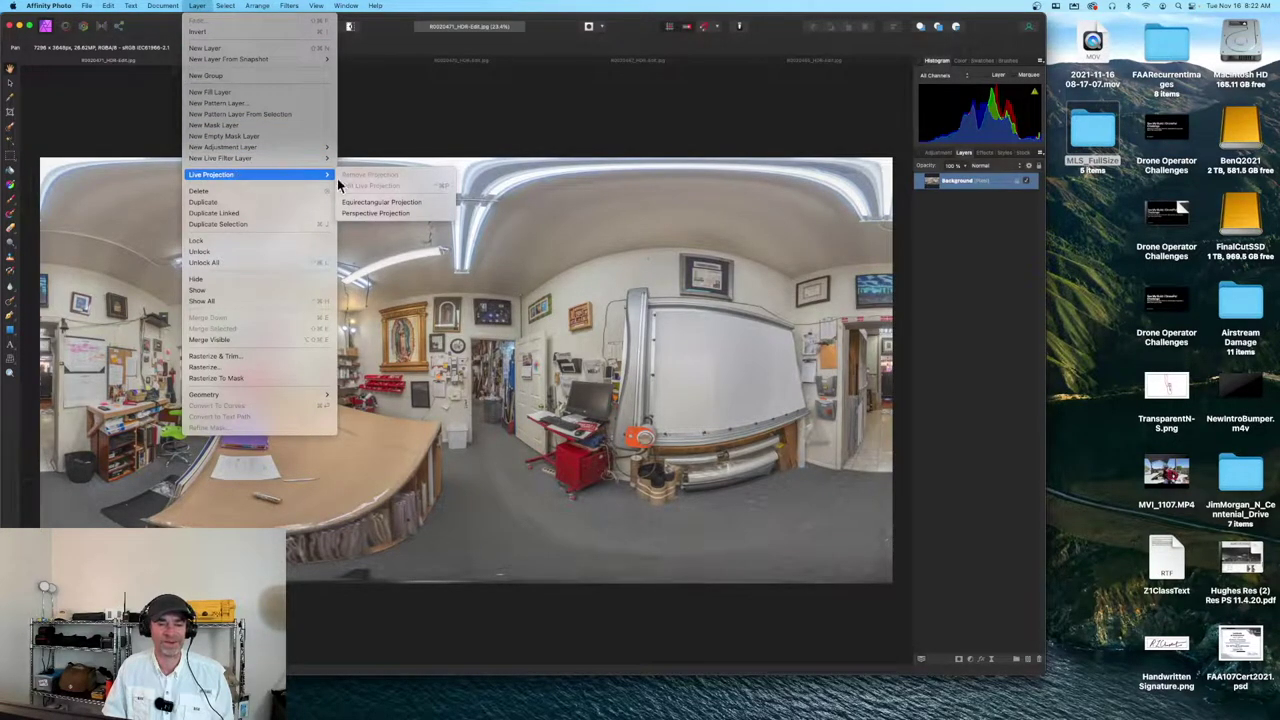
left_click(421, 203)
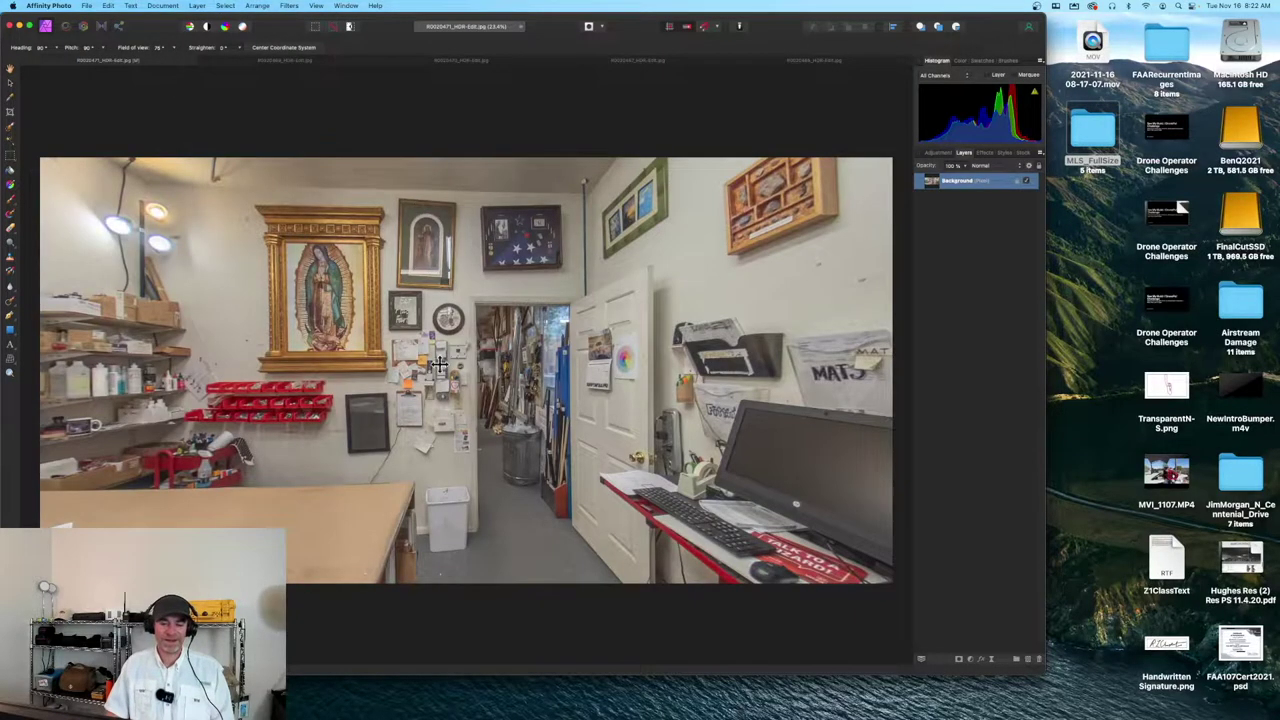
left_click_drag(450, 358, 466, 388)
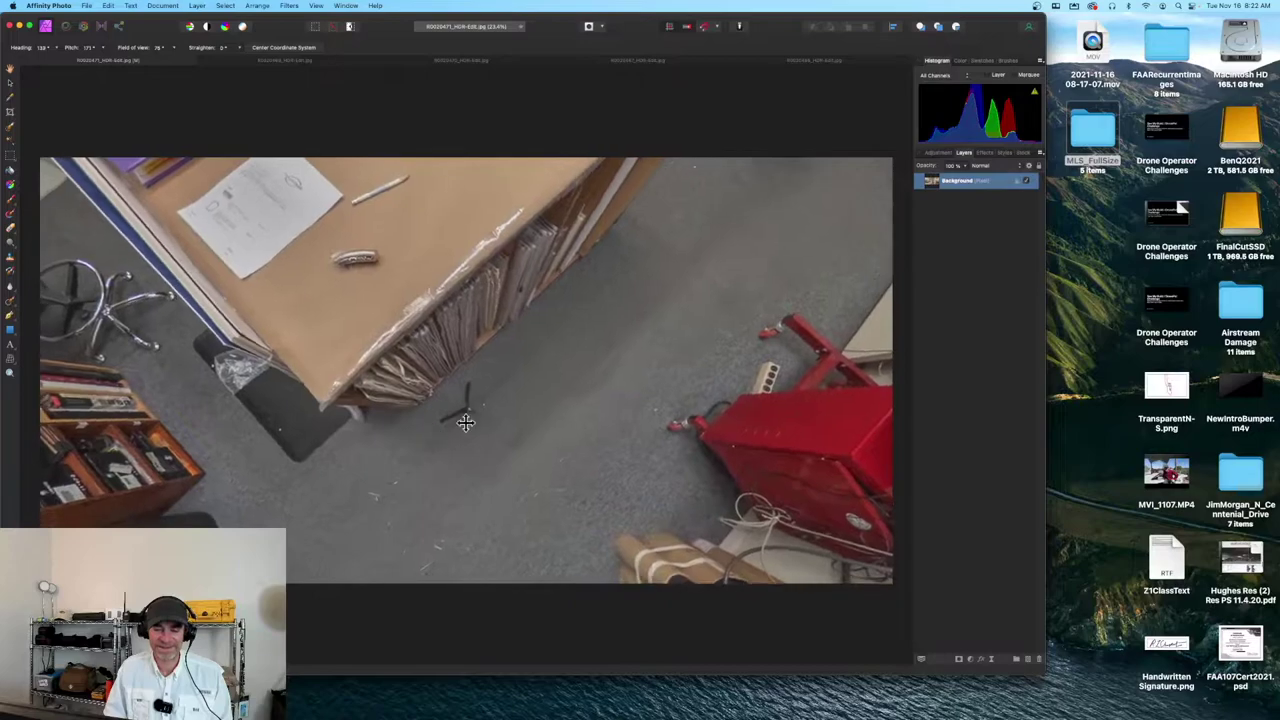
Step: Paint over the tripod on the grey floor with the Inpainting Brush to remove it from R0020471_HDR-Edit.jpg
left_click(11, 302)
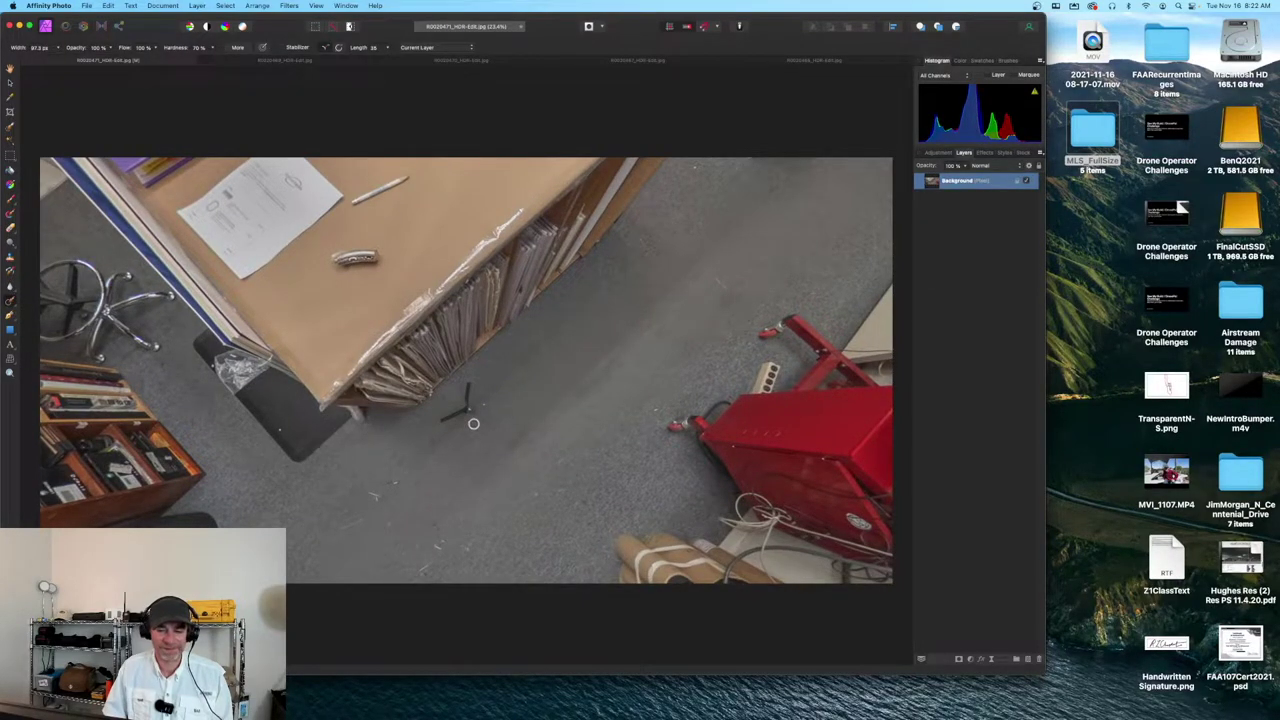
left_click_drag(469, 388, 466, 407)
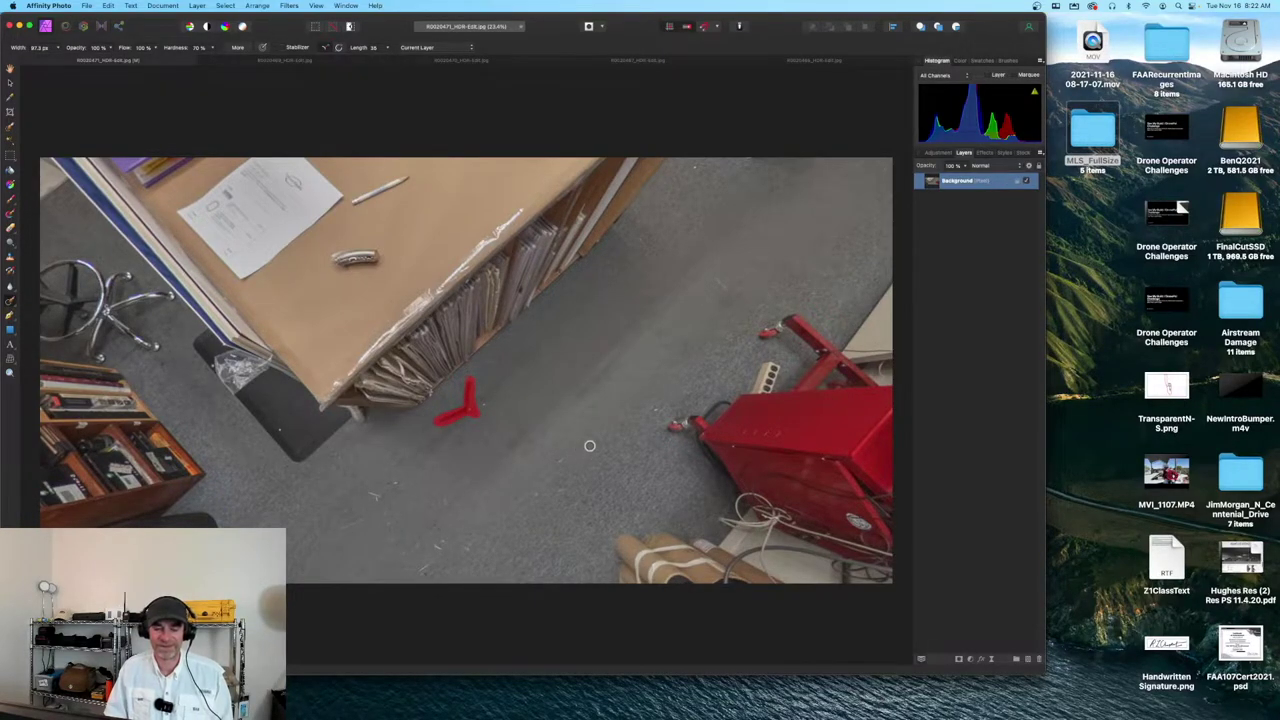
key("super+z")
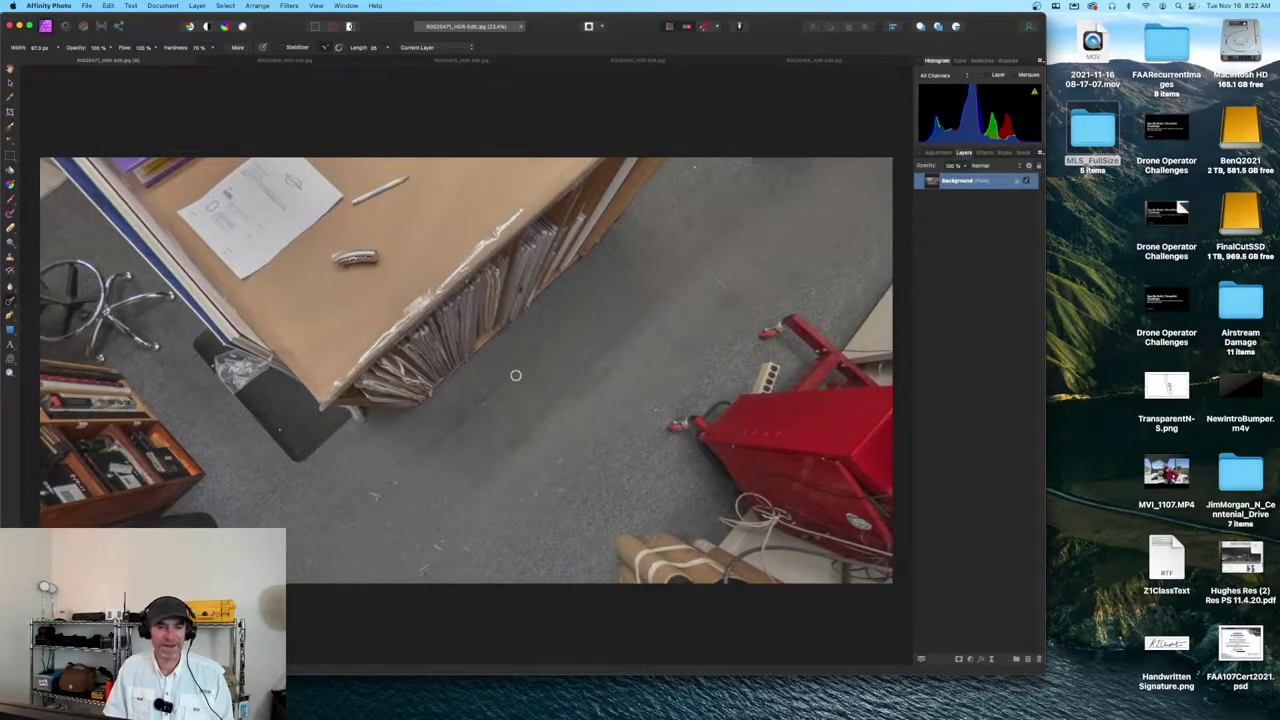
Step: Remove the live projection from R0020471_HDR-Edit.jpg, then save and close the photo
left_click(197, 6)
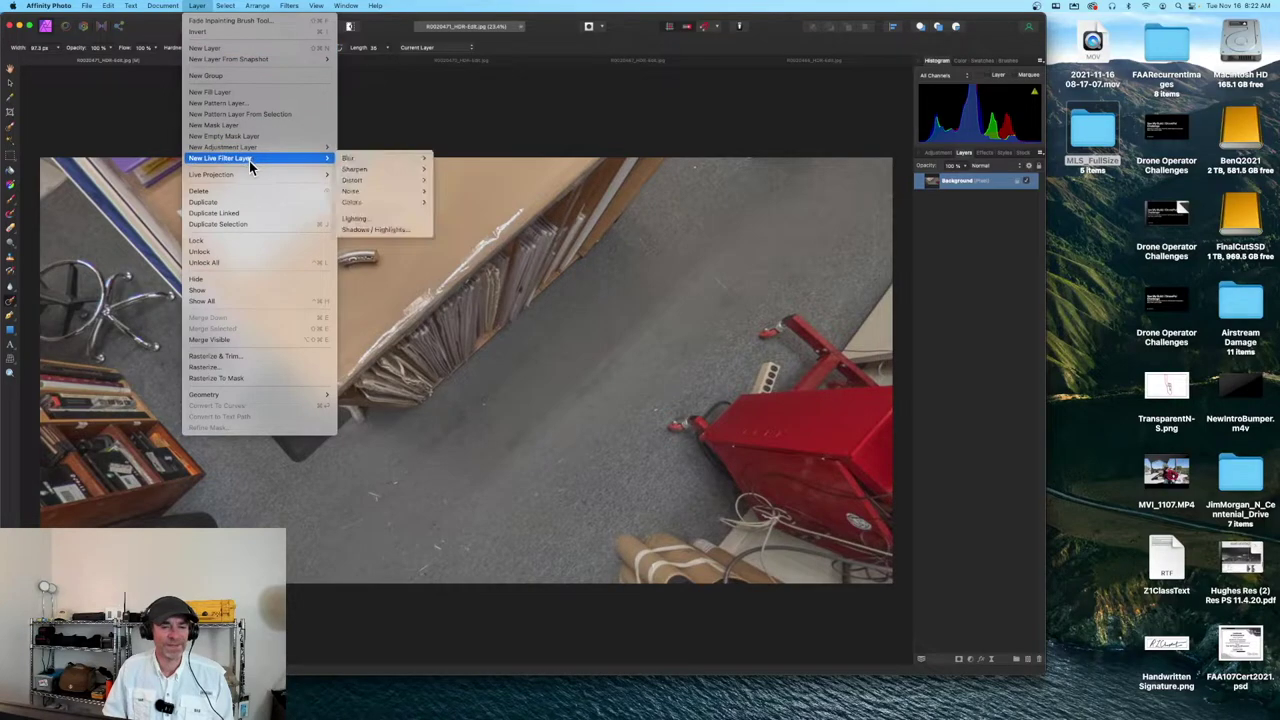
mouse_move(250, 176)
left_click(375, 174)
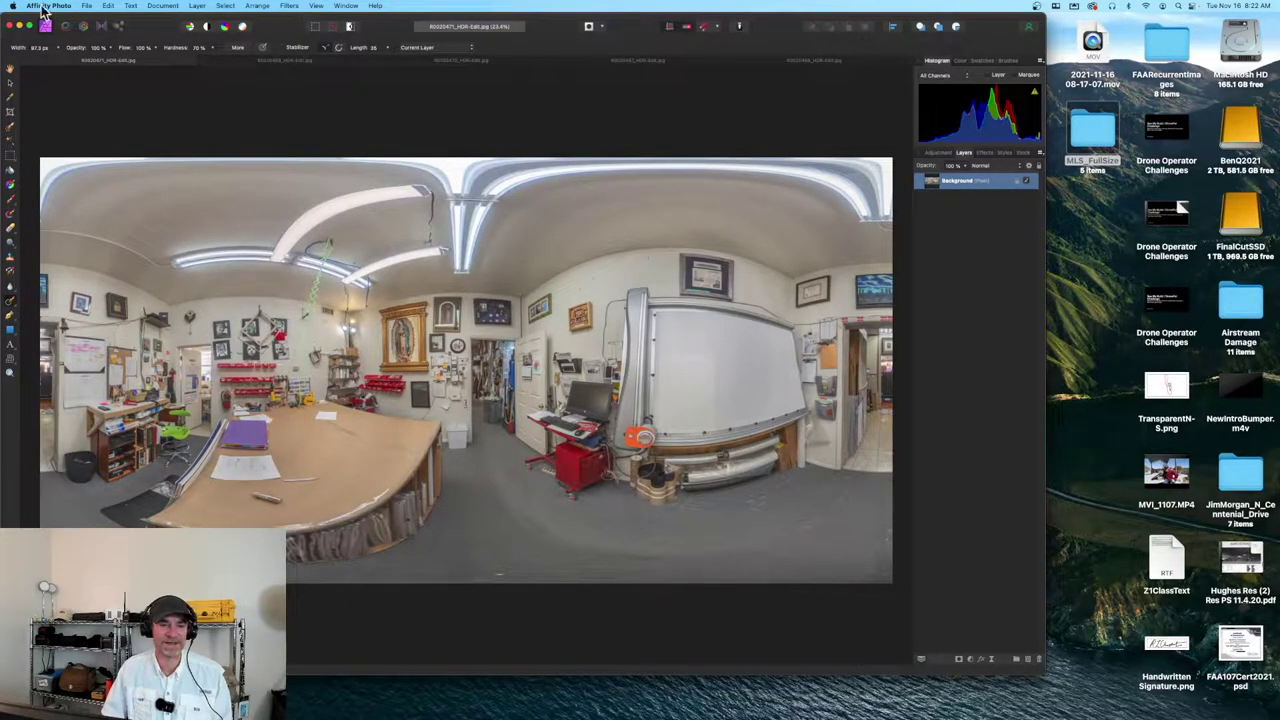
left_click(28, 63)
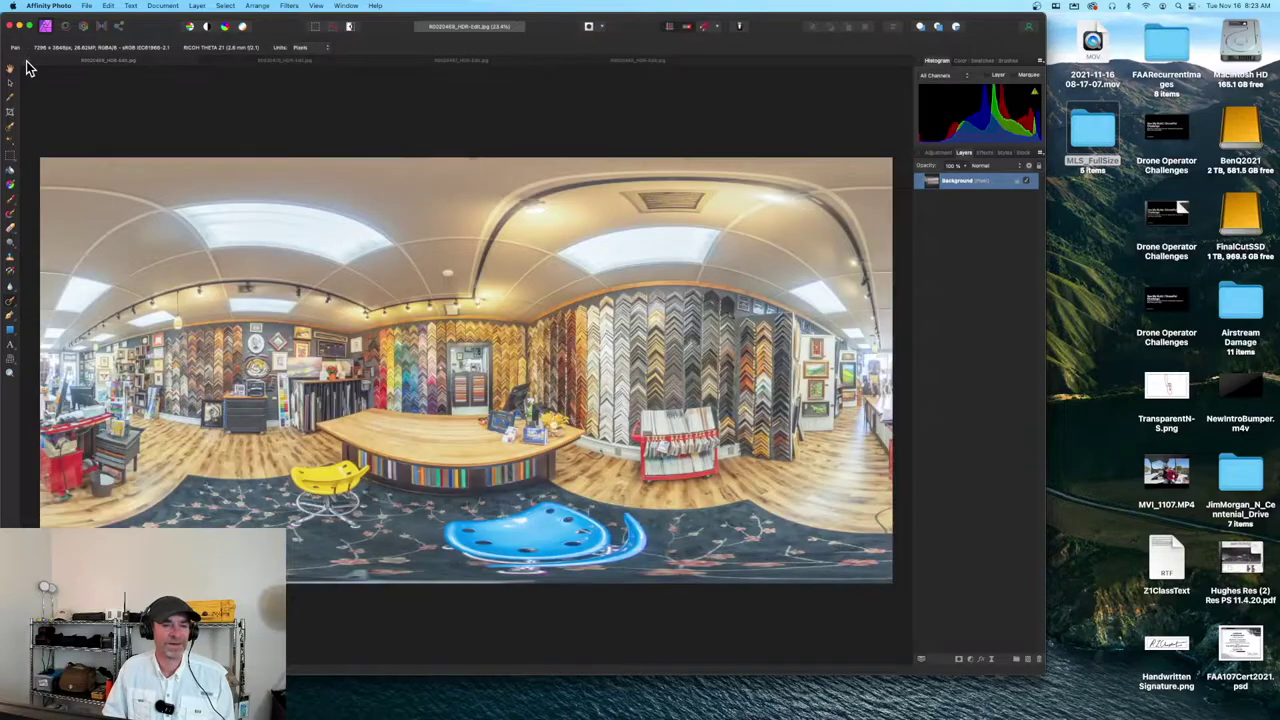
Step: Apply an equirectangular live projection to R0020469_HDR-Edit.jpg and rotate it down to the tripod on the rug beside the blue chair
left_click(197, 5)
mouse_move(258, 177)
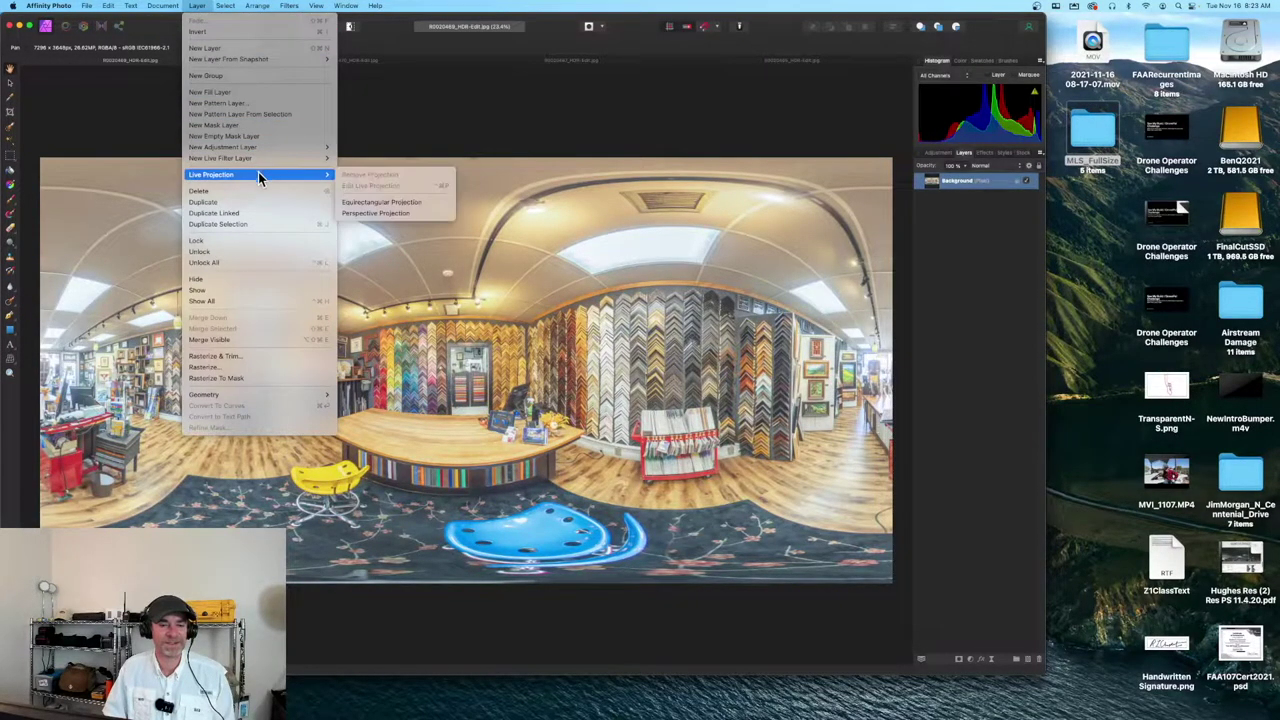
left_click(431, 203)
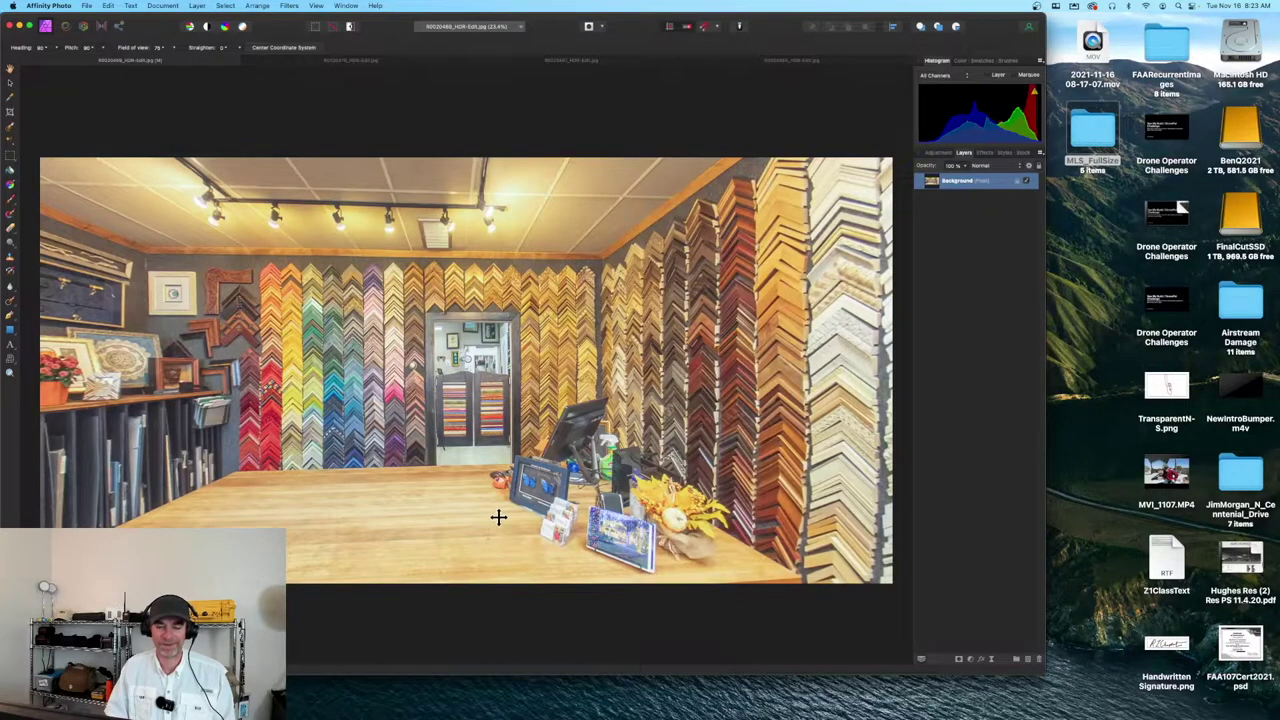
left_click_drag(497, 517, 360, 609)
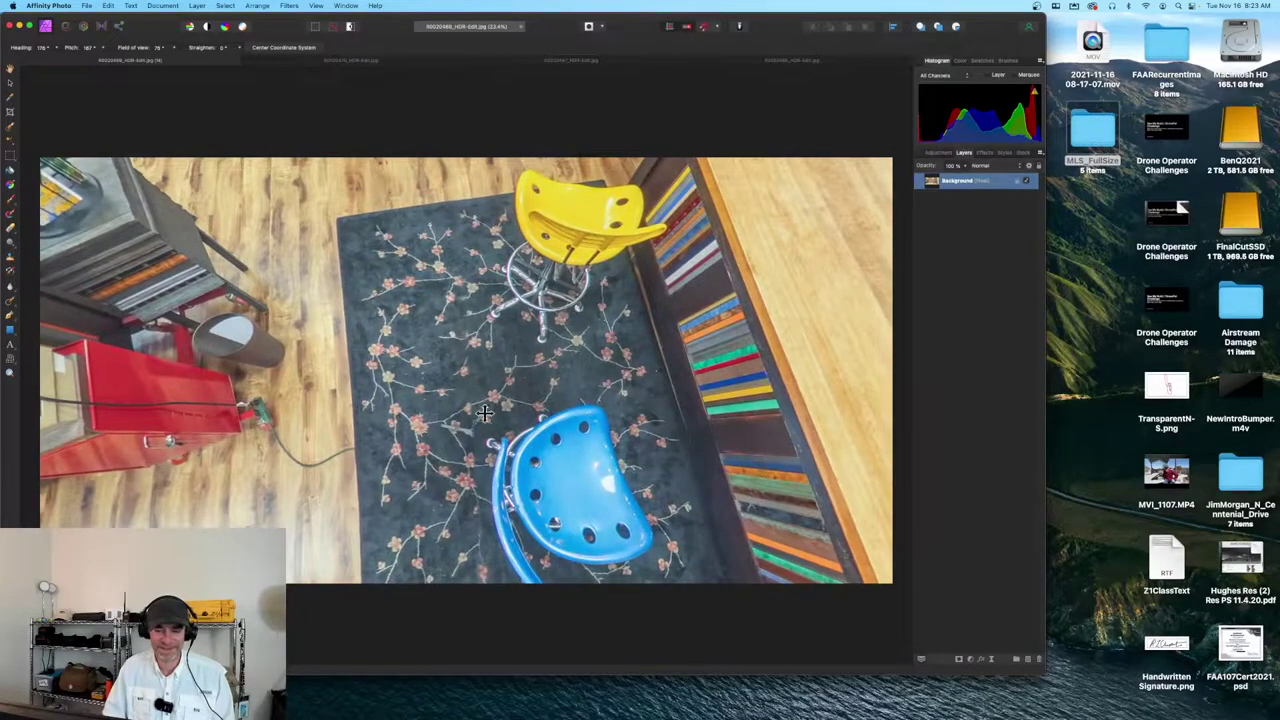
Step: Inpaint the tripod on the flowered rug beside the blue chair to remove it
left_click(11, 307)
left_click_drag(484, 412, 450, 426)
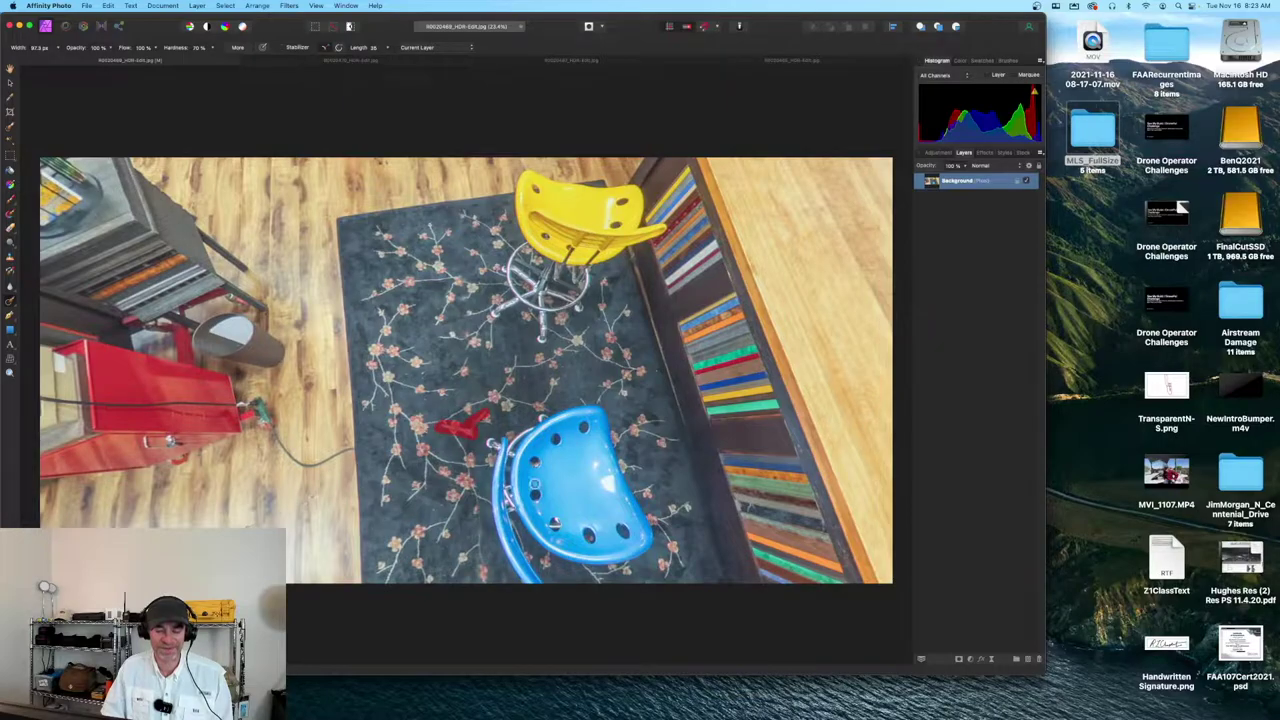
key("super+z")
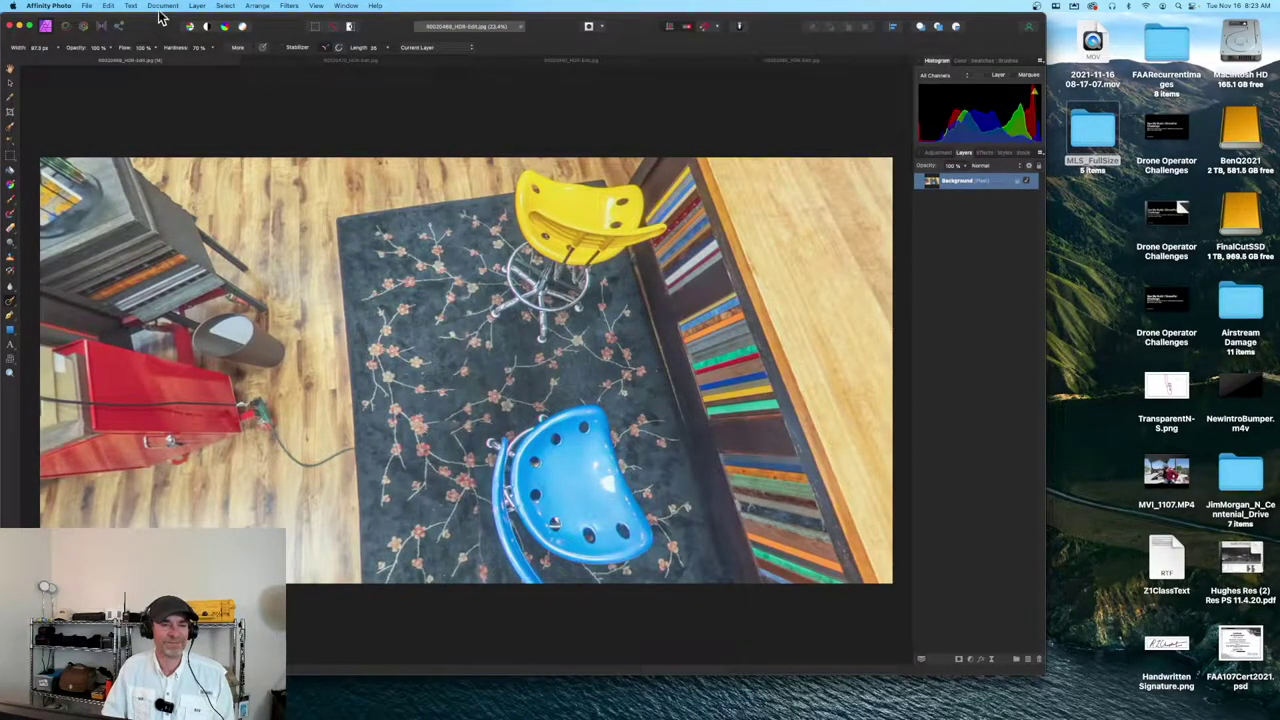
Step: Remove the live projection from R0020469_HDR-Edit.jpg, then save and close the photo
left_click(196, 7)
mouse_move(251, 177)
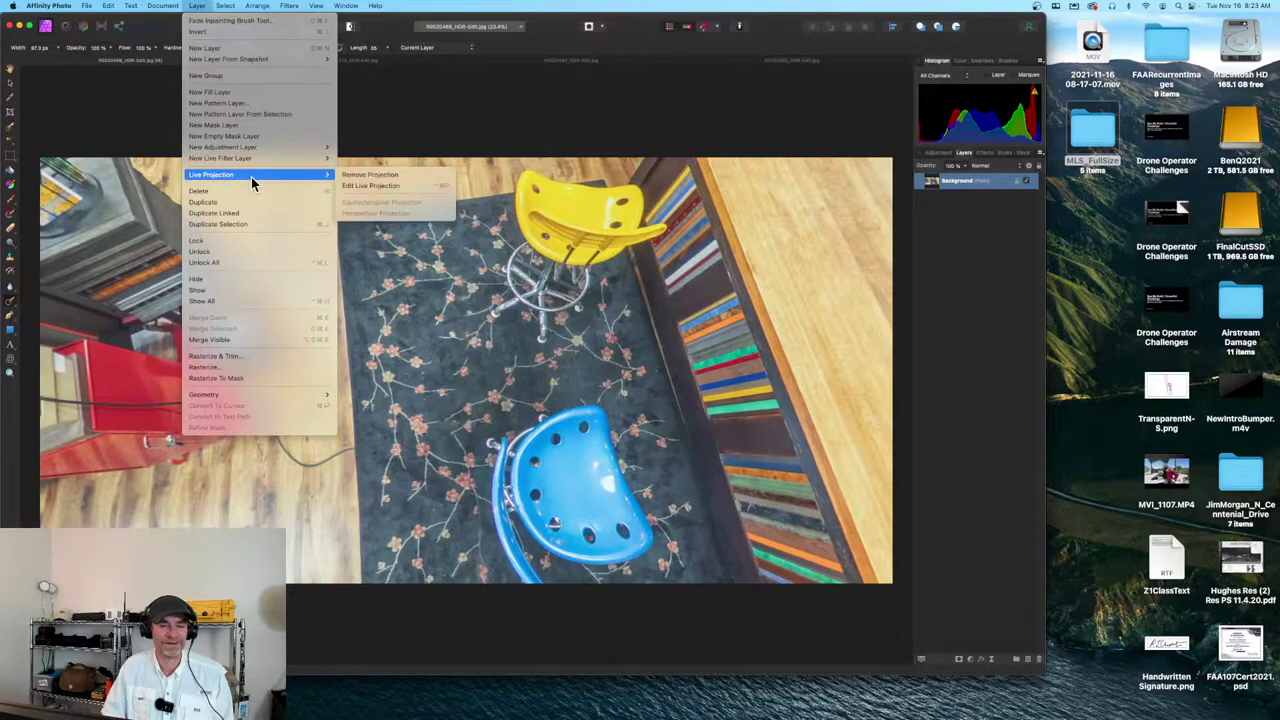
left_click(401, 177)
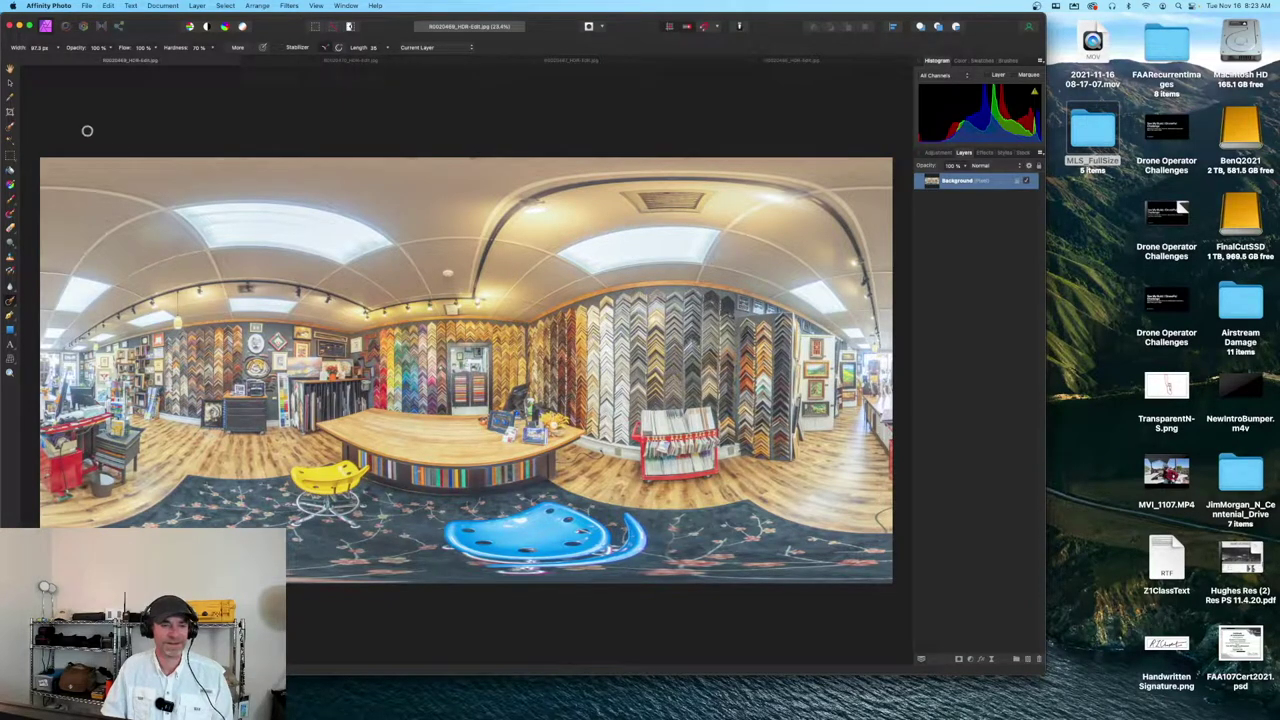
key("super+w")
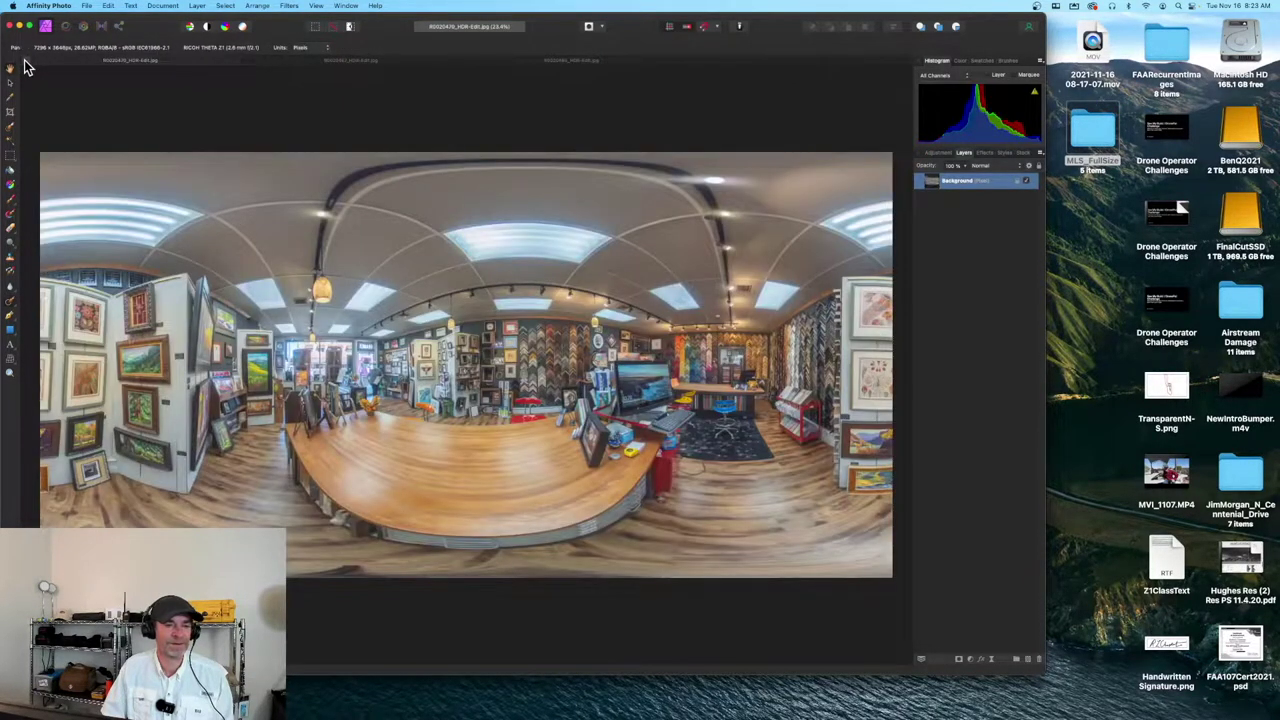
Step: Apply an equirectangular live projection to R0020470_HDR-Edit.jpg and rotate it down to the tripod on the wood floor
left_click(197, 5)
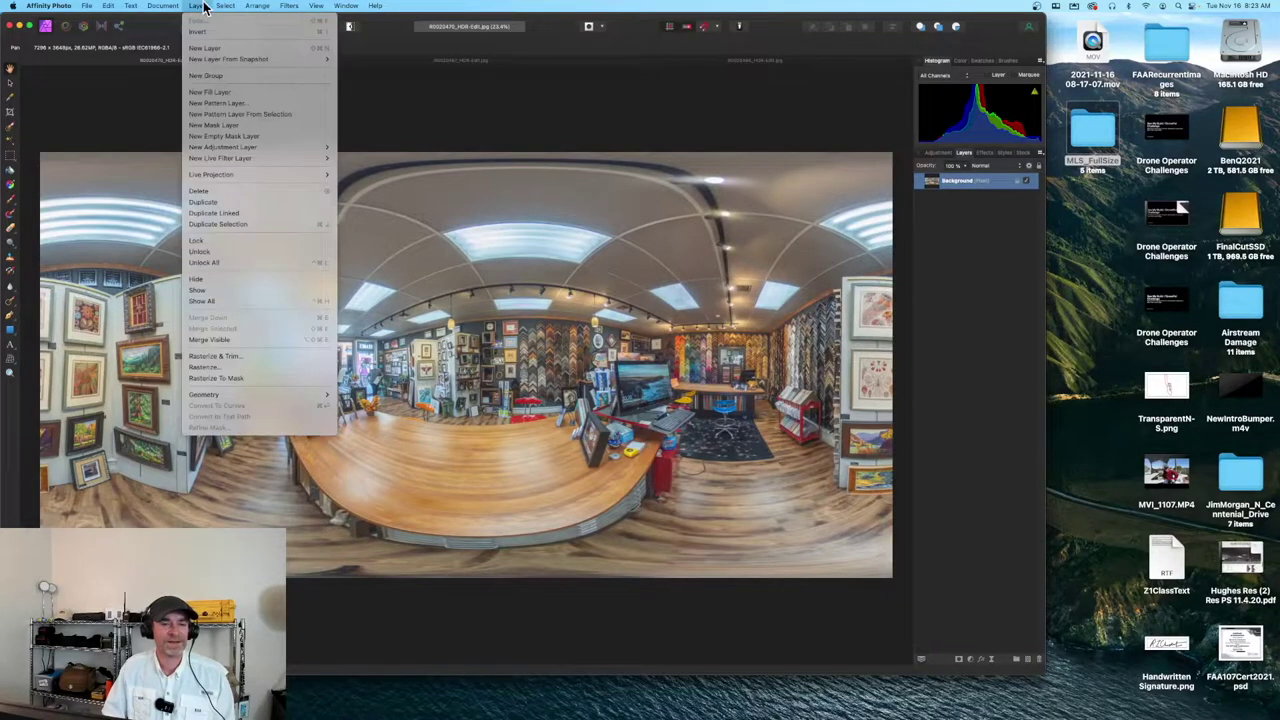
mouse_move(265, 173)
left_click(416, 202)
left_click_drag(555, 352, 530, 562)
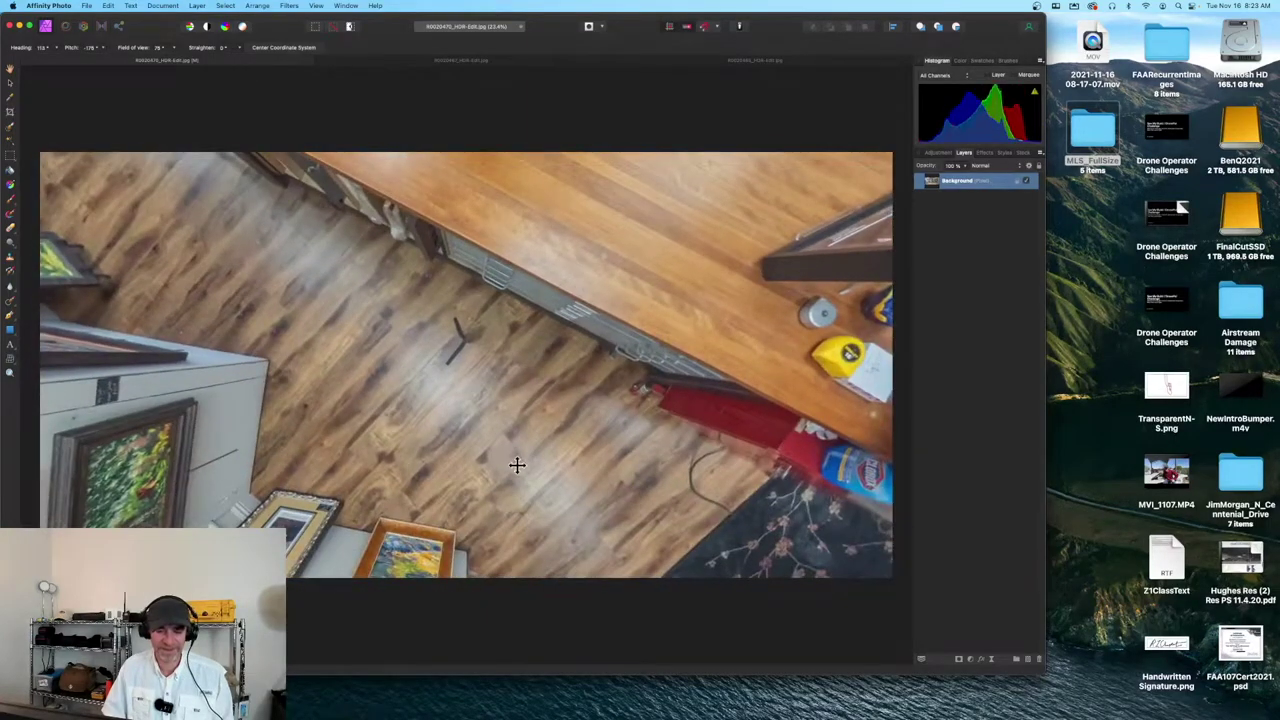
Step: Adjust the projected floor view and inpaint the tripod on the wood floor to remove it
left_click_drag(514, 463, 228, 444)
left_click(12, 305)
left_click_drag(450, 263, 468, 287)
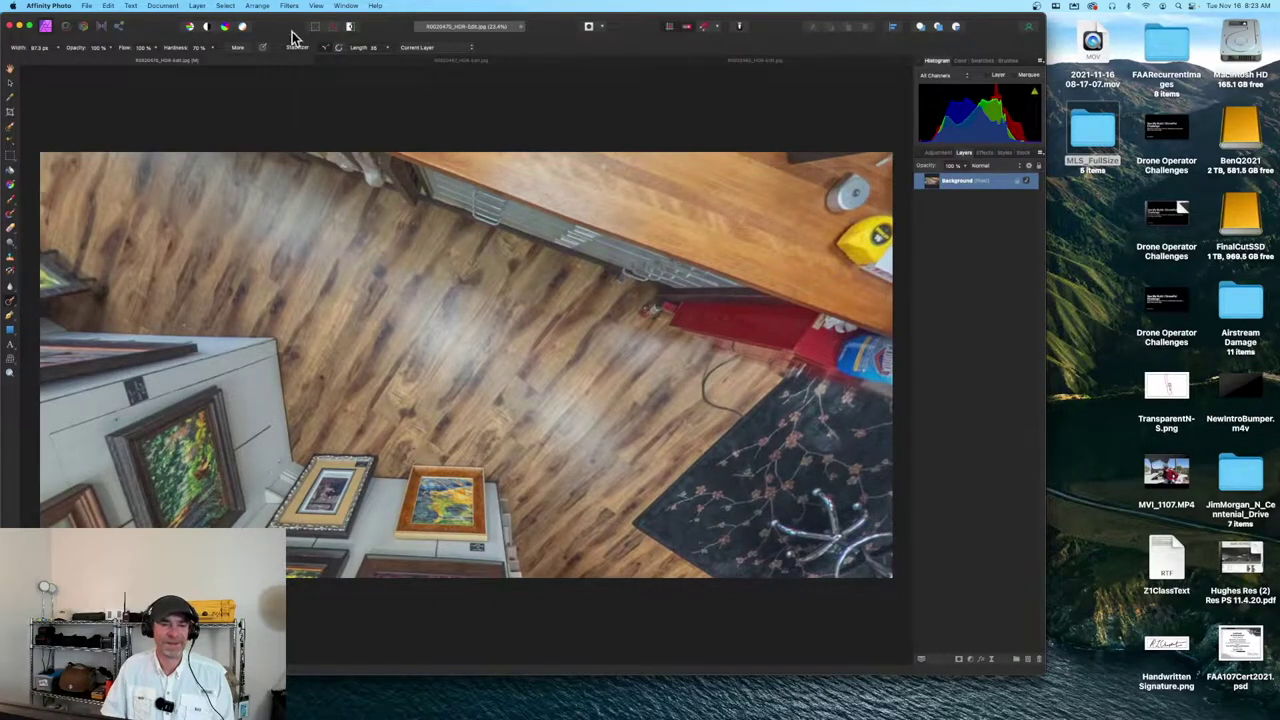
Step: Remove the live projection from R0020470_HDR-Edit.jpg, then save and close the photo
left_click(197, 6)
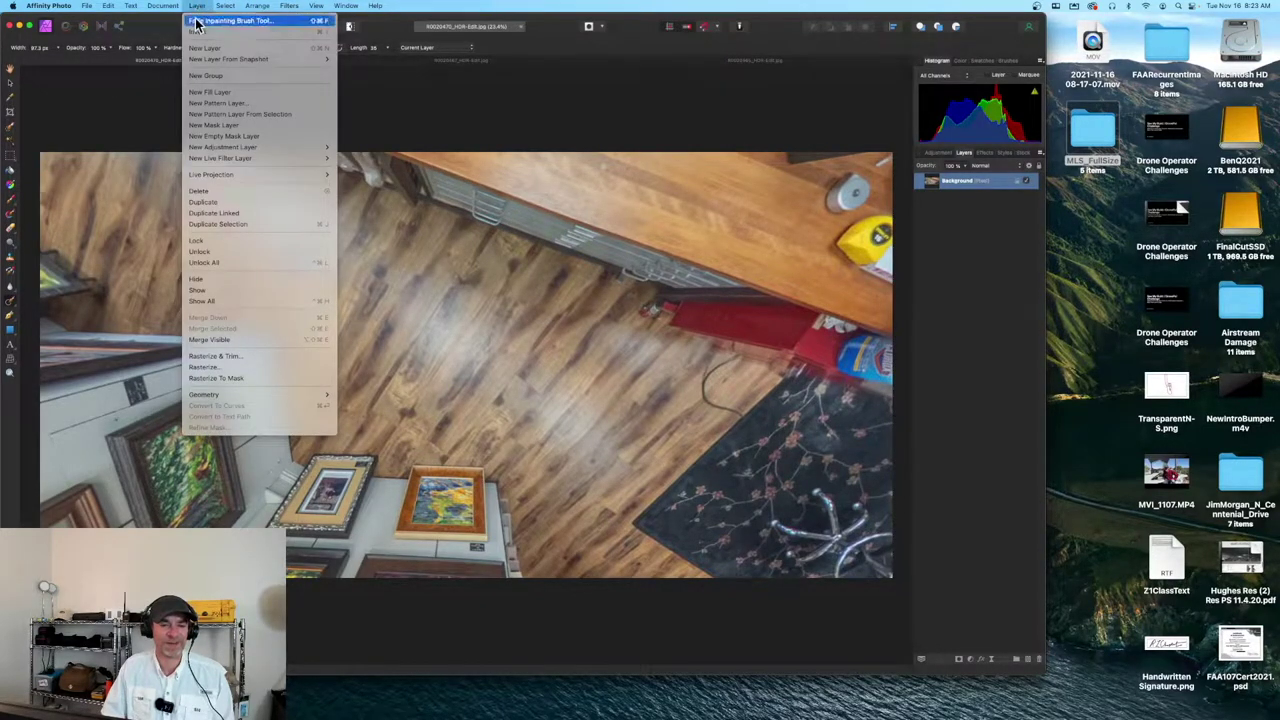
mouse_move(256, 177)
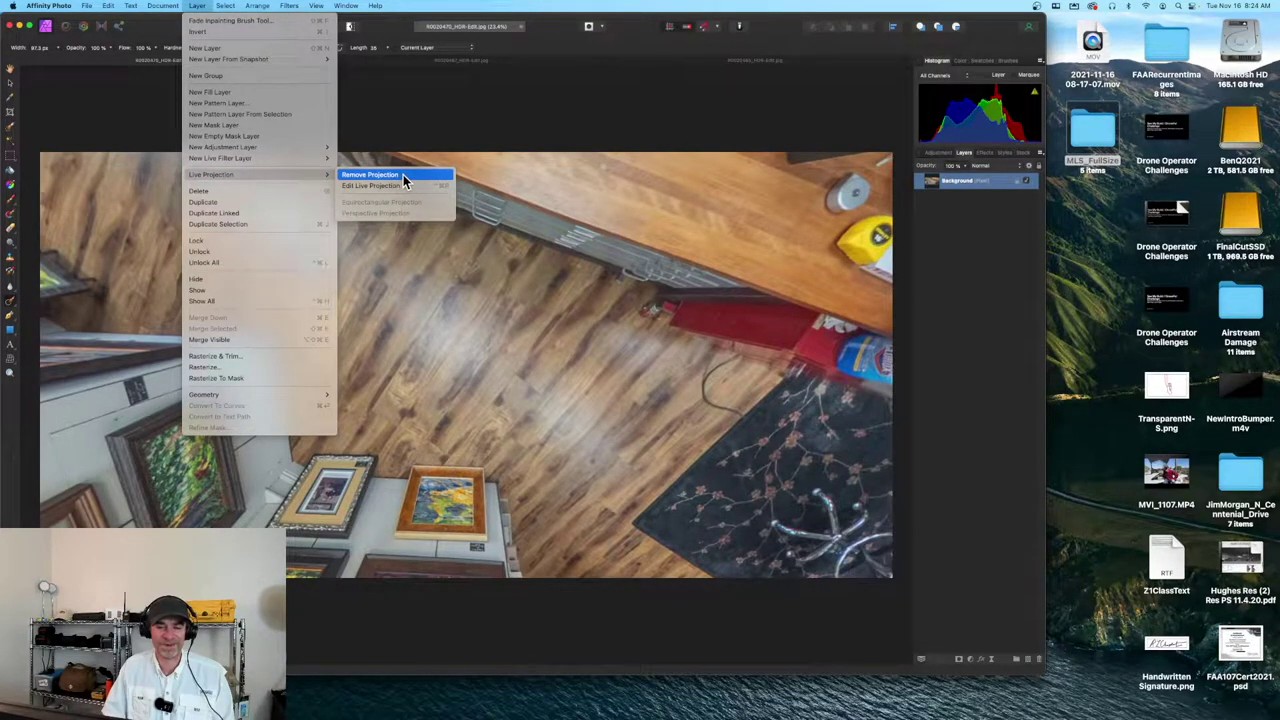
left_click(403, 174)
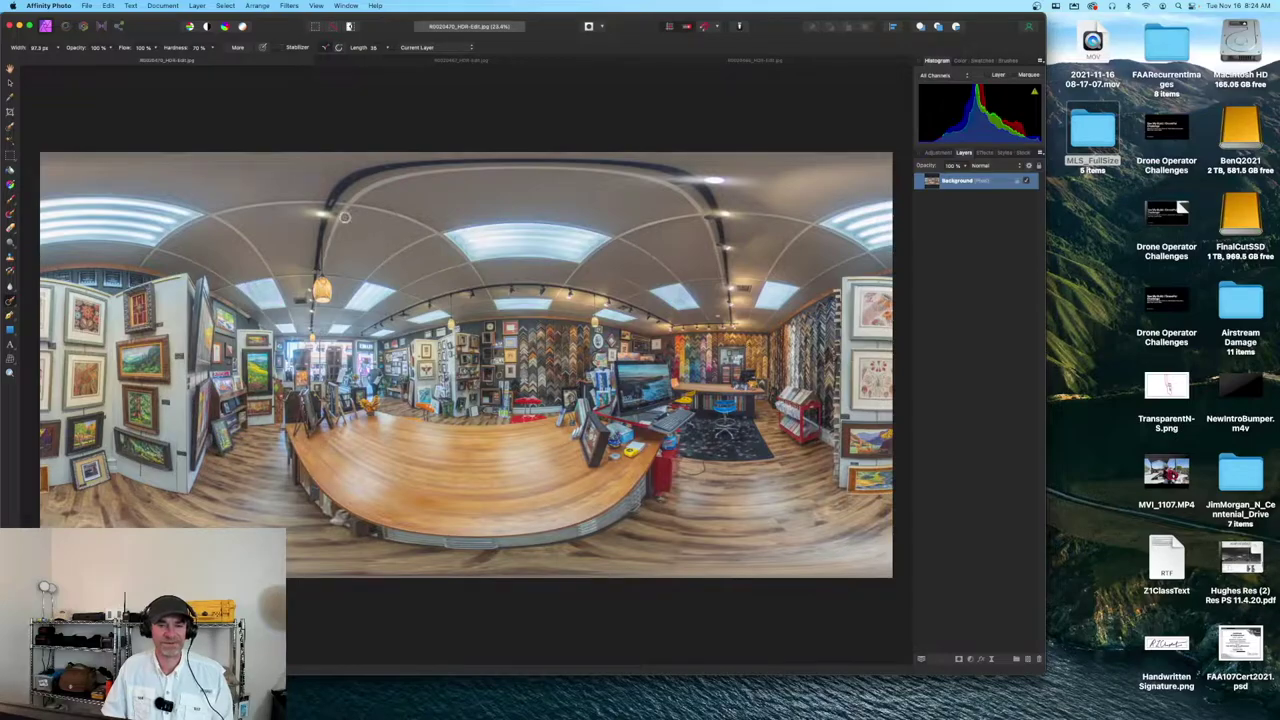
left_click(28, 66)
key("super+w")
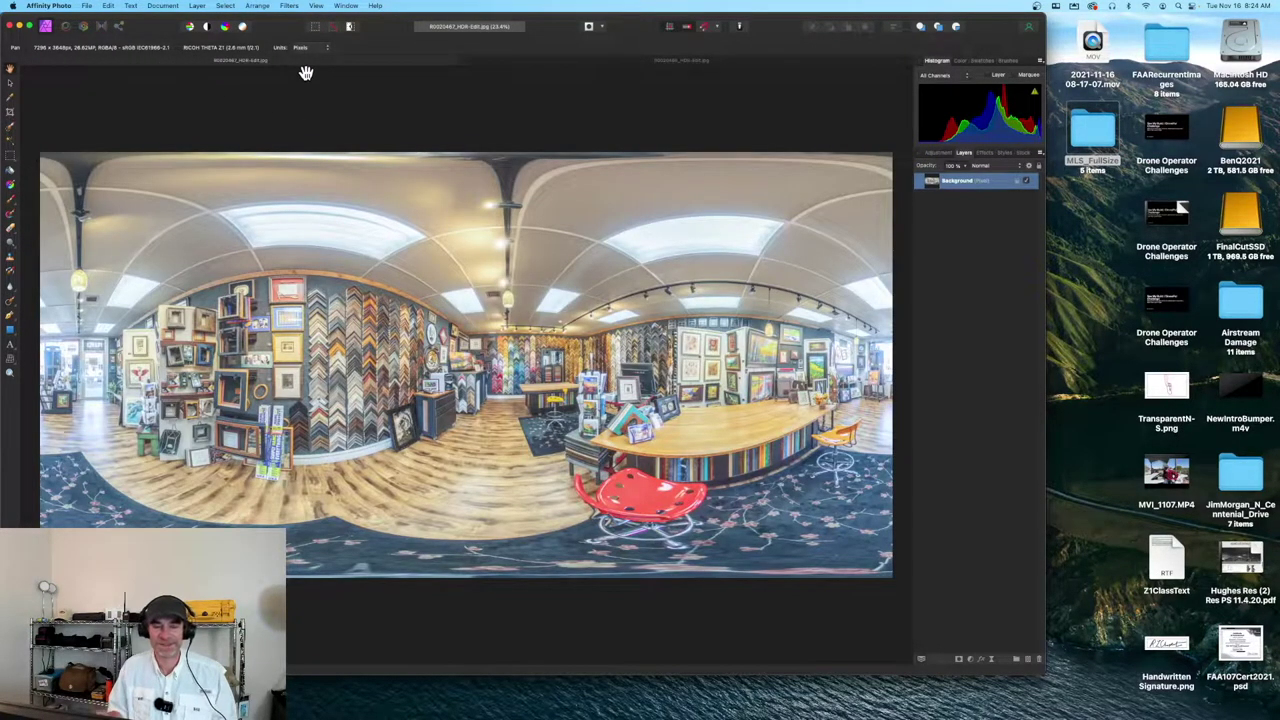
Step: Inspect the rug in R0020467_HDR-Edit.jpg for the tripod through a temporary equirectangular live projection
left_click(197, 6)
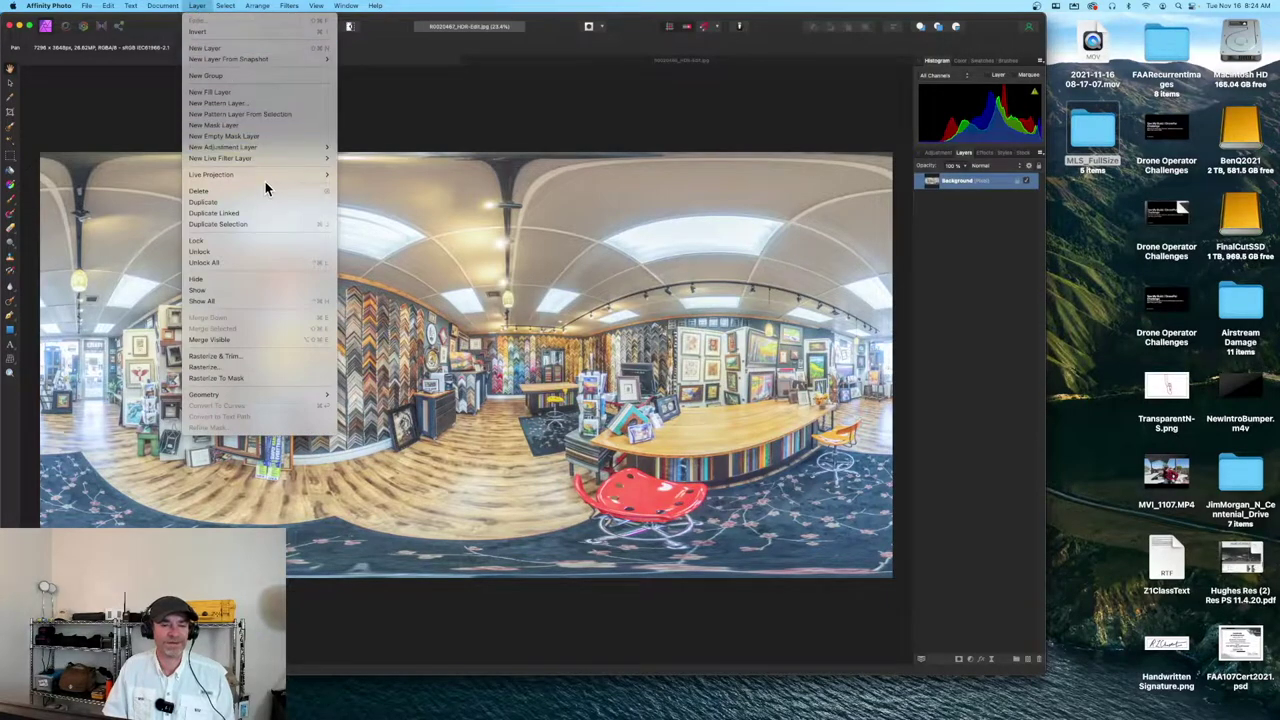
left_click(429, 202)
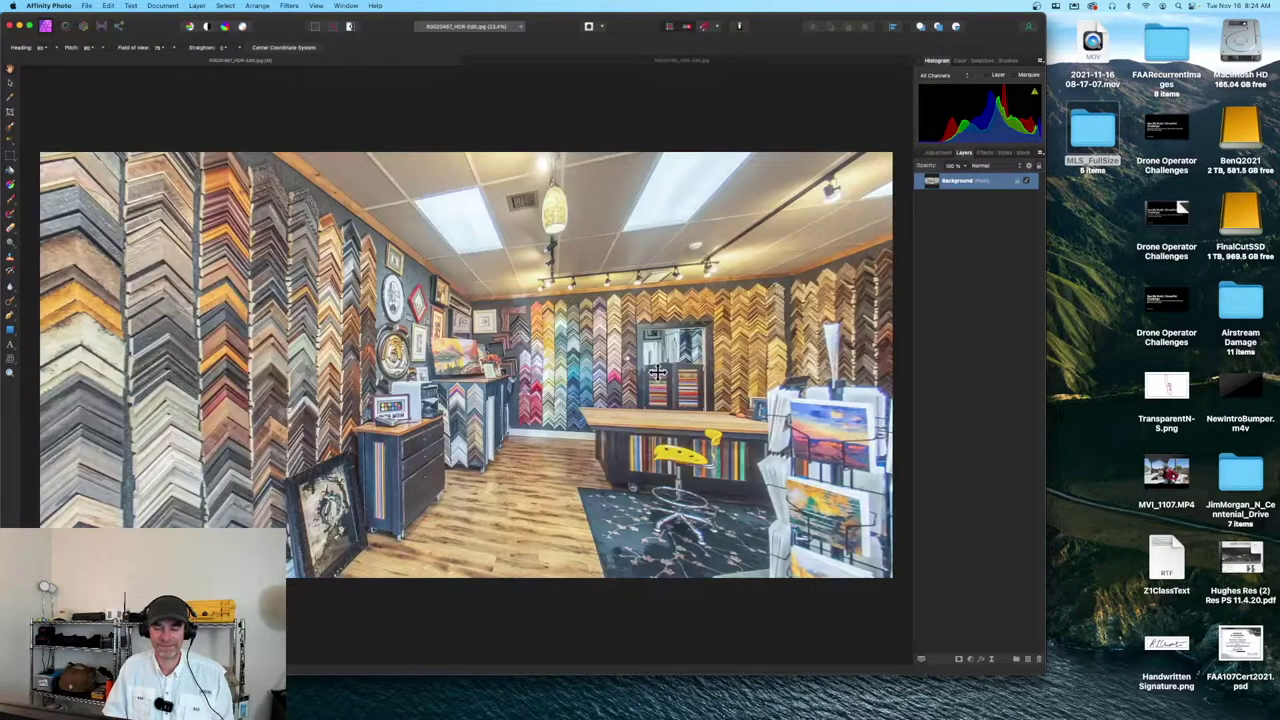
left_click_drag(565, 370, 684, 456)
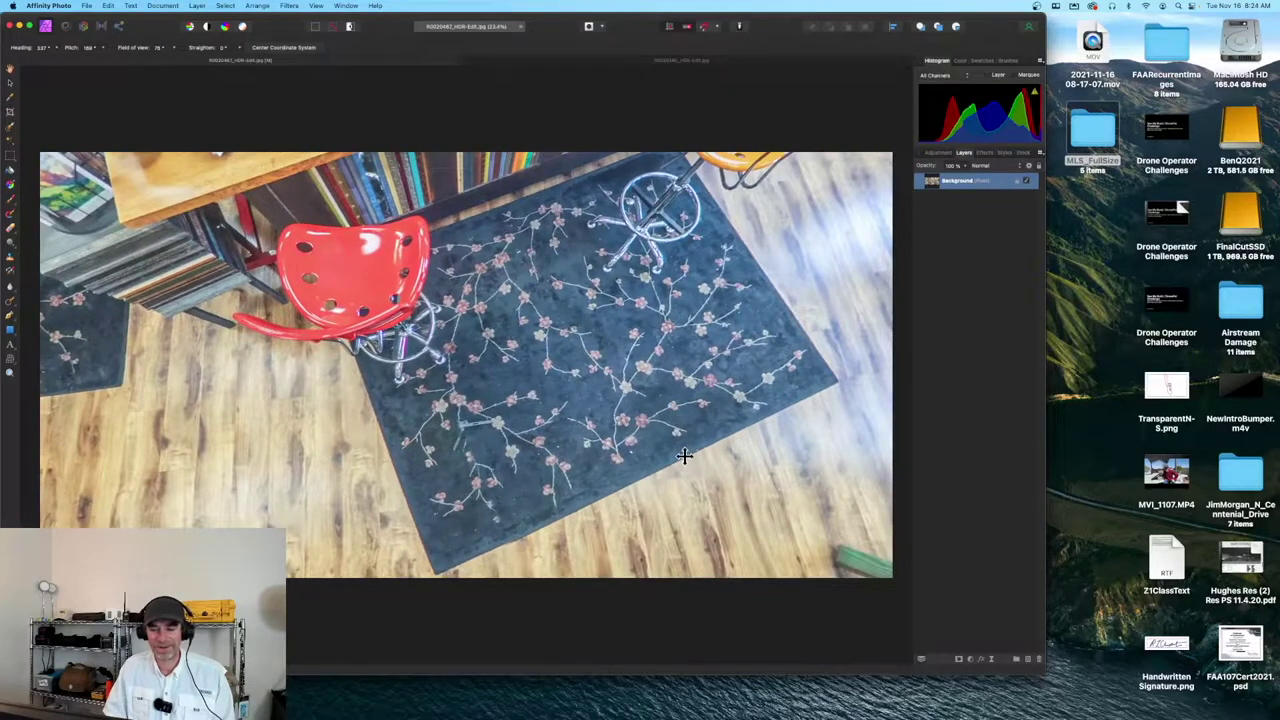
left_click(200, 6)
mouse_move(256, 175)
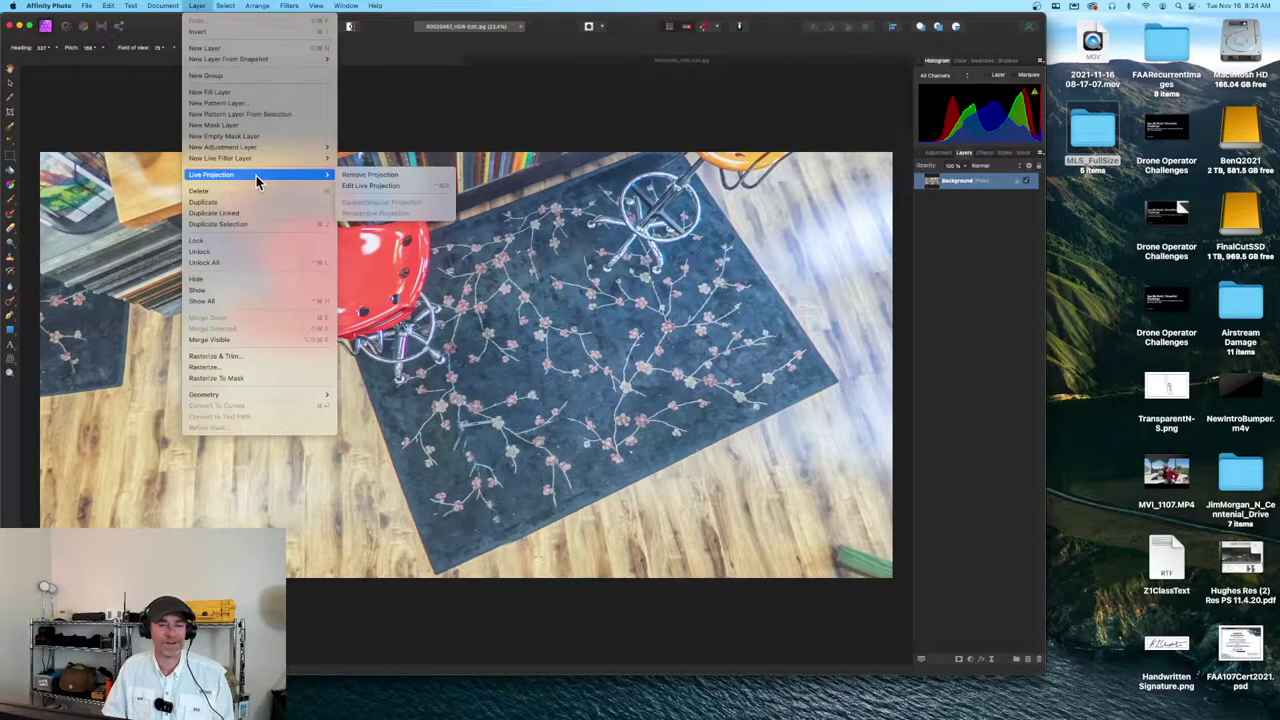
left_click(407, 176)
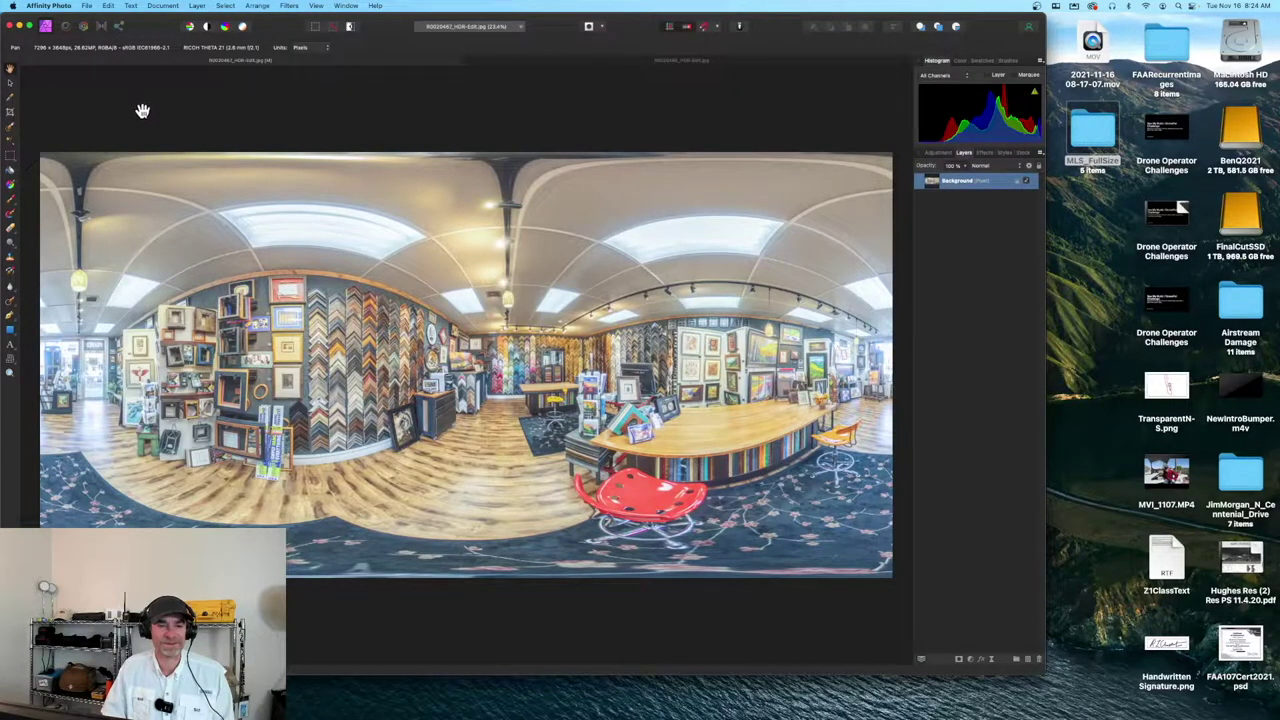
Step: Close R0020467_HDR-Edit.jpg without saving and quit Affinity Photo
key("super+w")
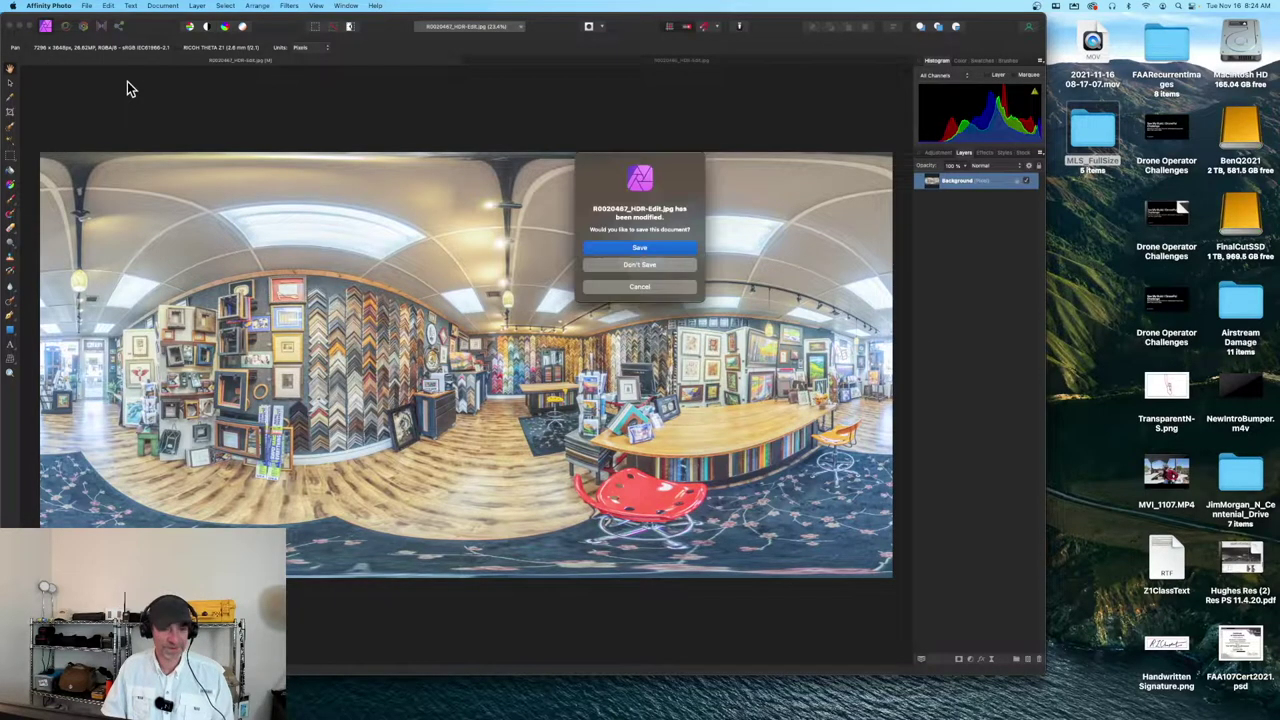
left_click(640, 265)
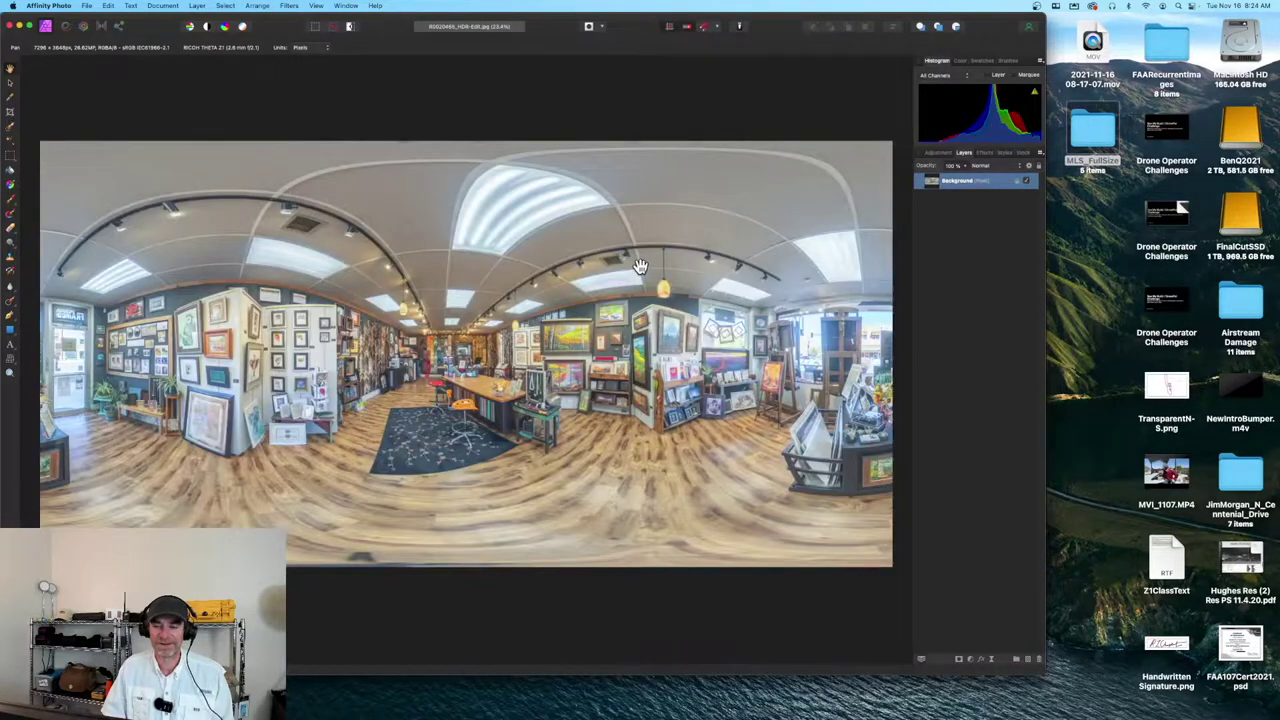
left_click(60, 6)
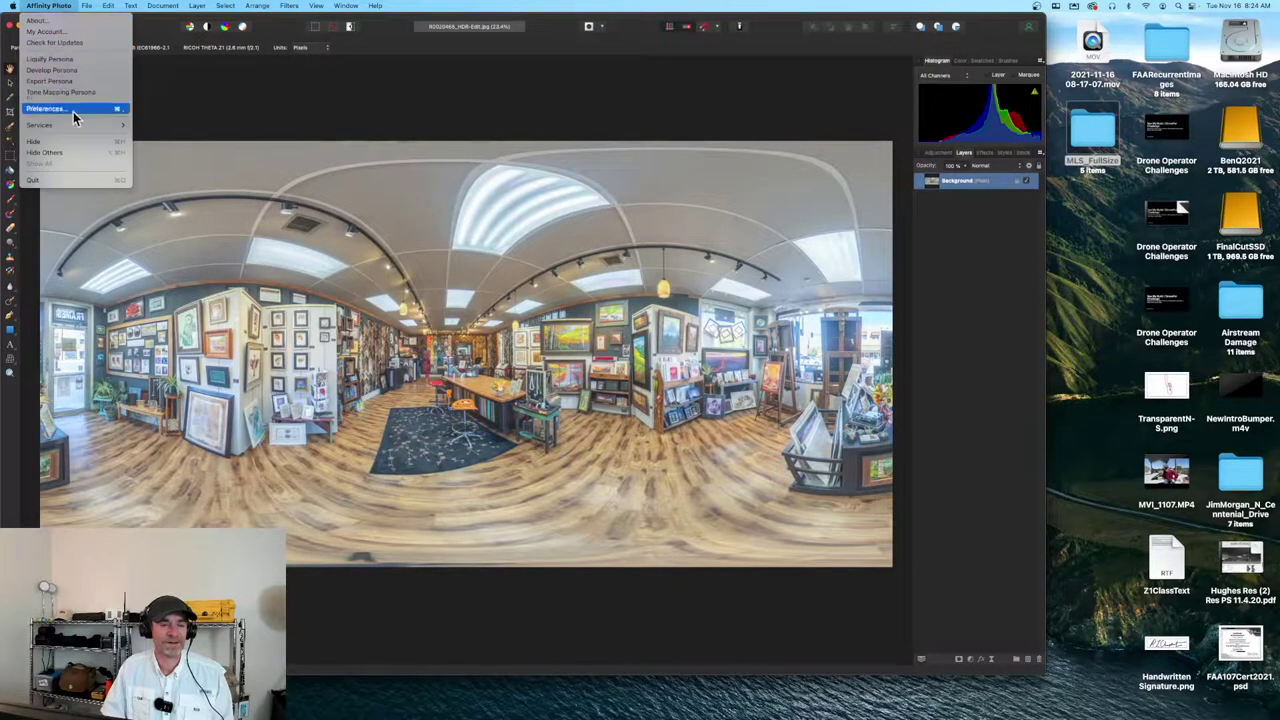
left_click(83, 181)
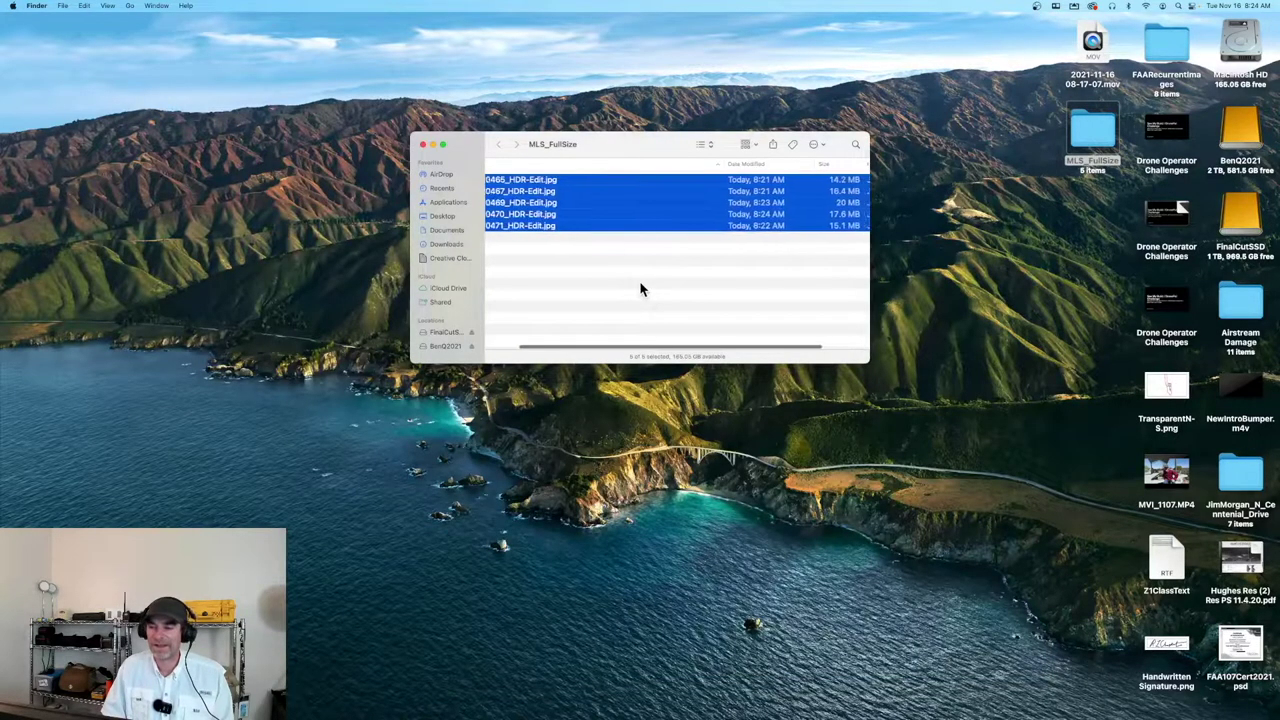
Step: Check R0020465_HDR-Edit.jpg and R0020467_HDR-Edit.jpg from the MLS_FullSize folder in Preview, closing each after viewing
left_click(632, 278)
double_click(590, 181)
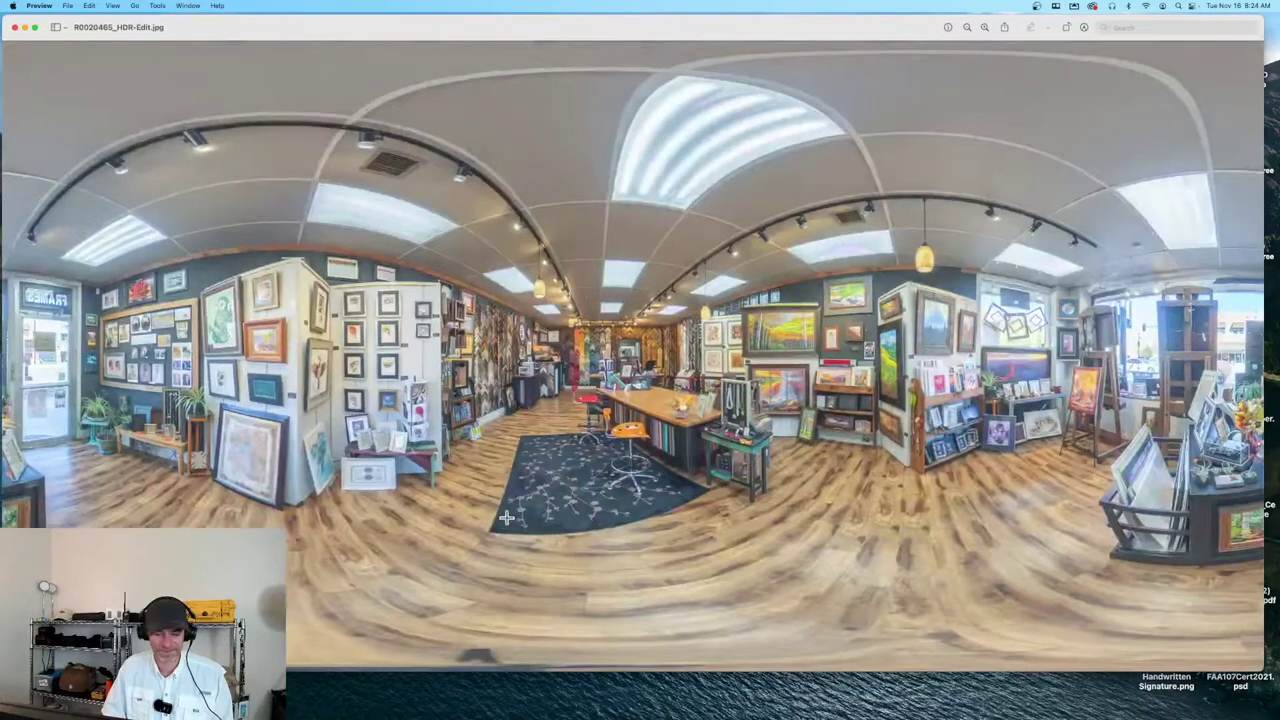
left_click(13, 28)
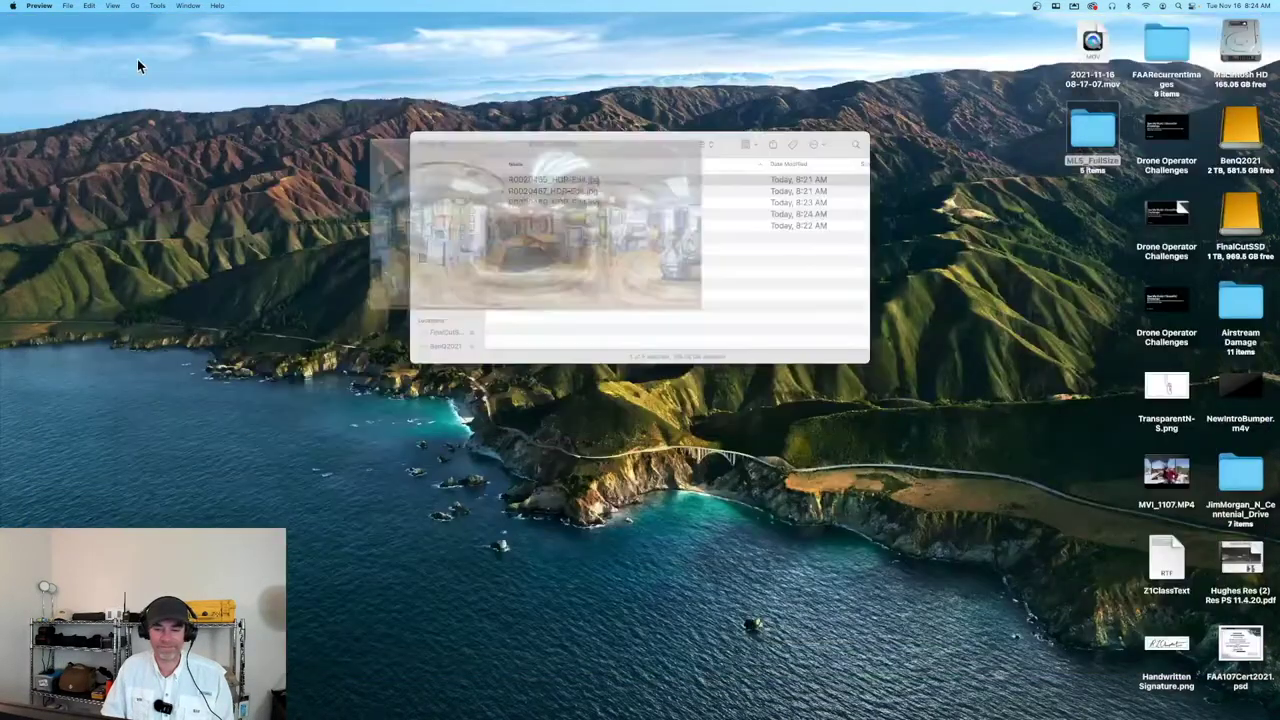
left_click(595, 191)
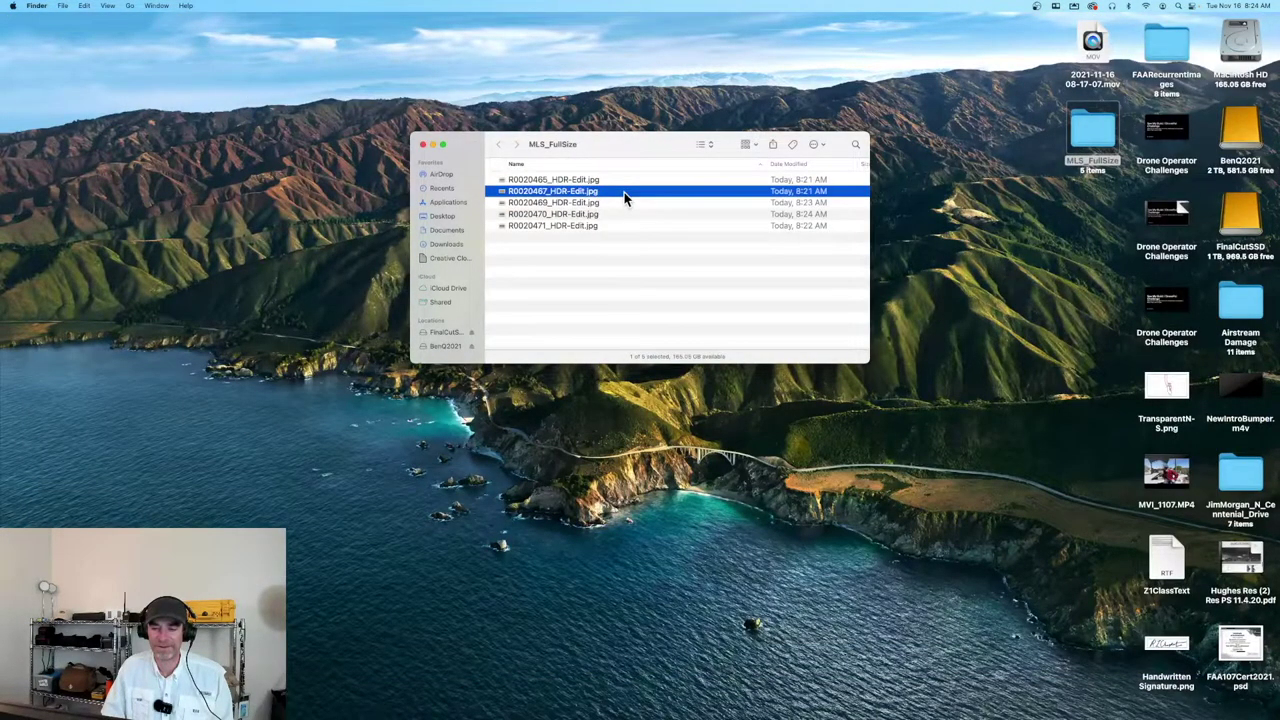
double_click(624, 192)
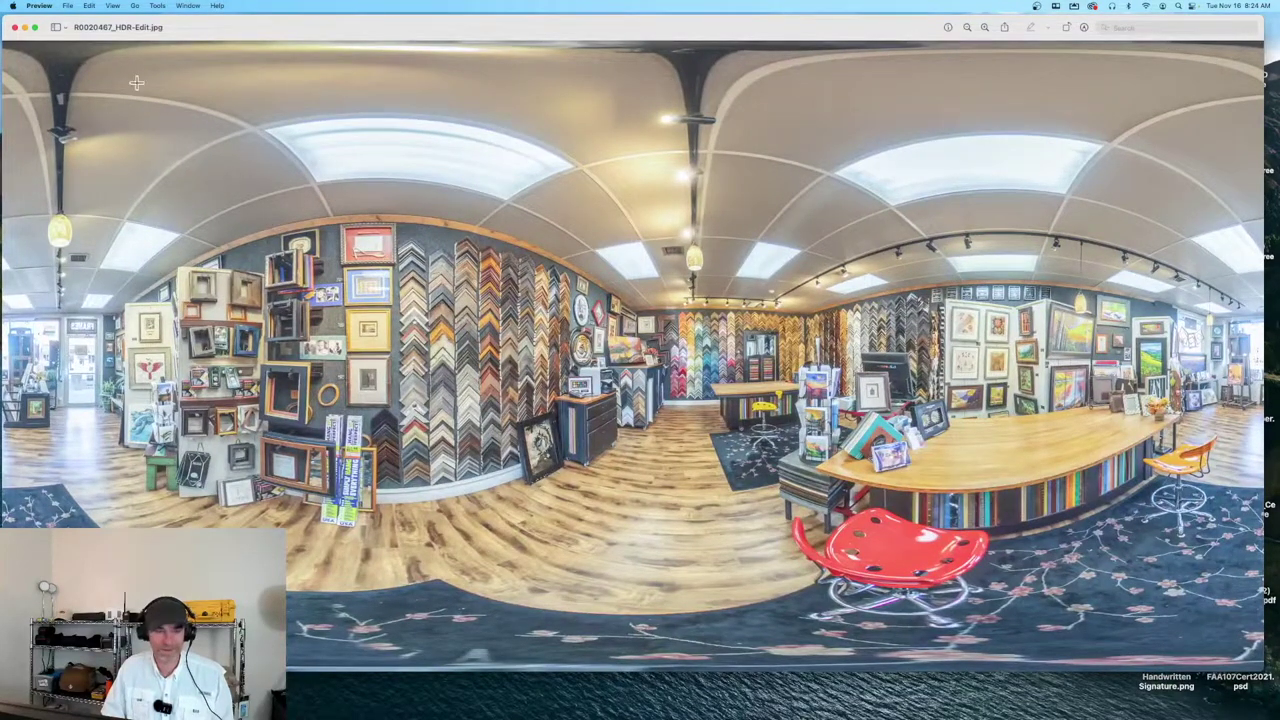
left_click(13, 28)
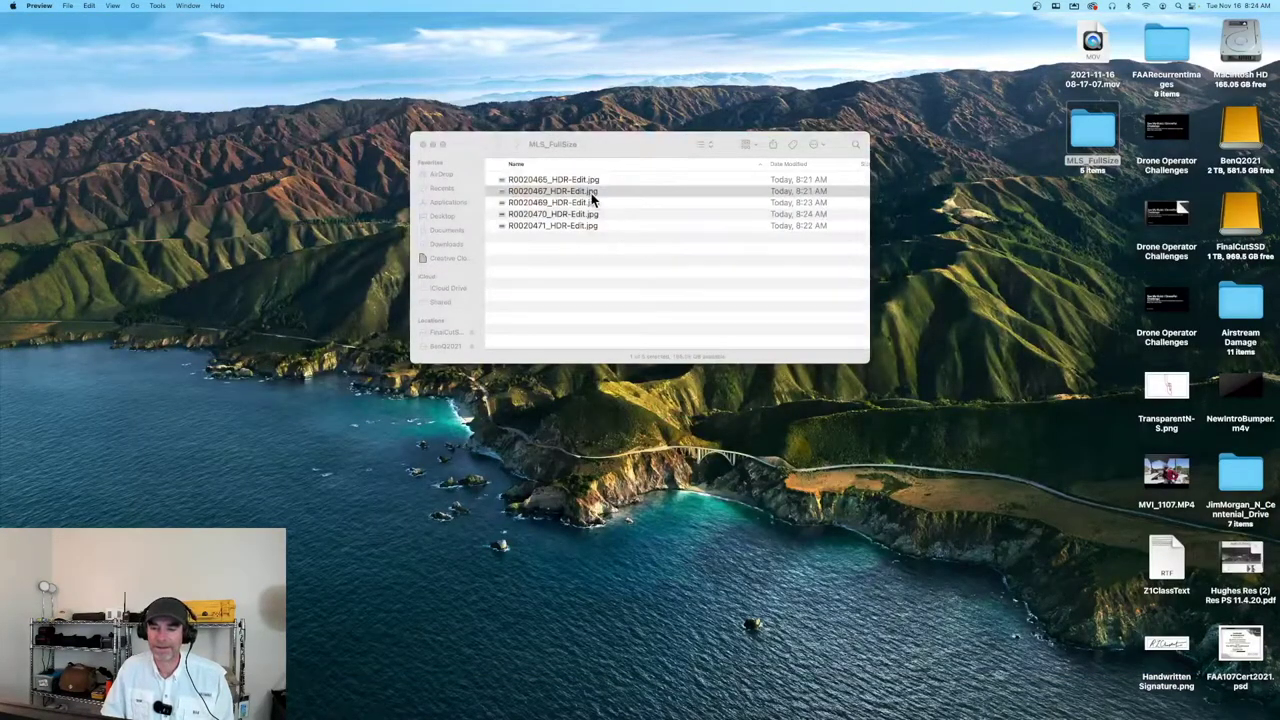
Step: Check R0020469_HDR-Edit.jpg from the MLS_FullSize folder in Preview and close it after viewing
double_click(591, 203)
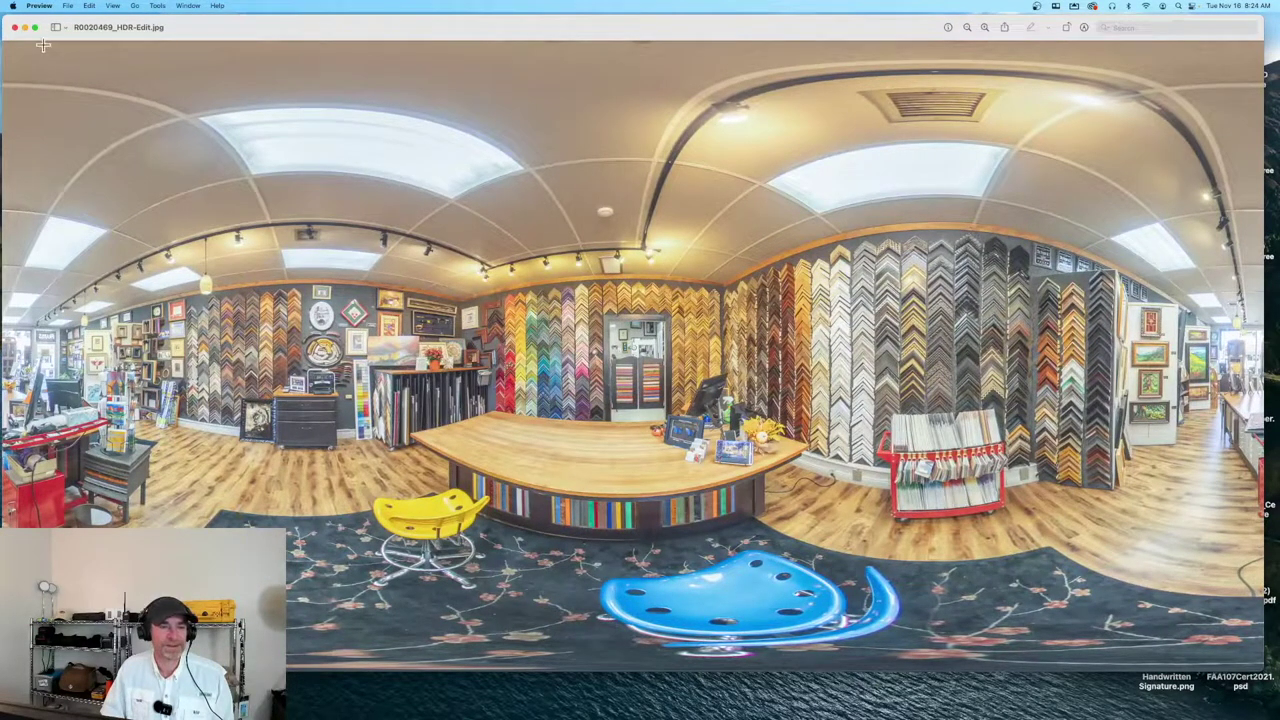
left_click(15, 28)
left_click_drag(656, 141, 998, 86)
left_click_drag(1213, 210, 1111, 204)
left_click_drag(931, 79, 1057, 72)
Step: Switch to Chrome, close the YouTube page and sign in to Kuula with the account's saved login
mouse_move(340, 712)
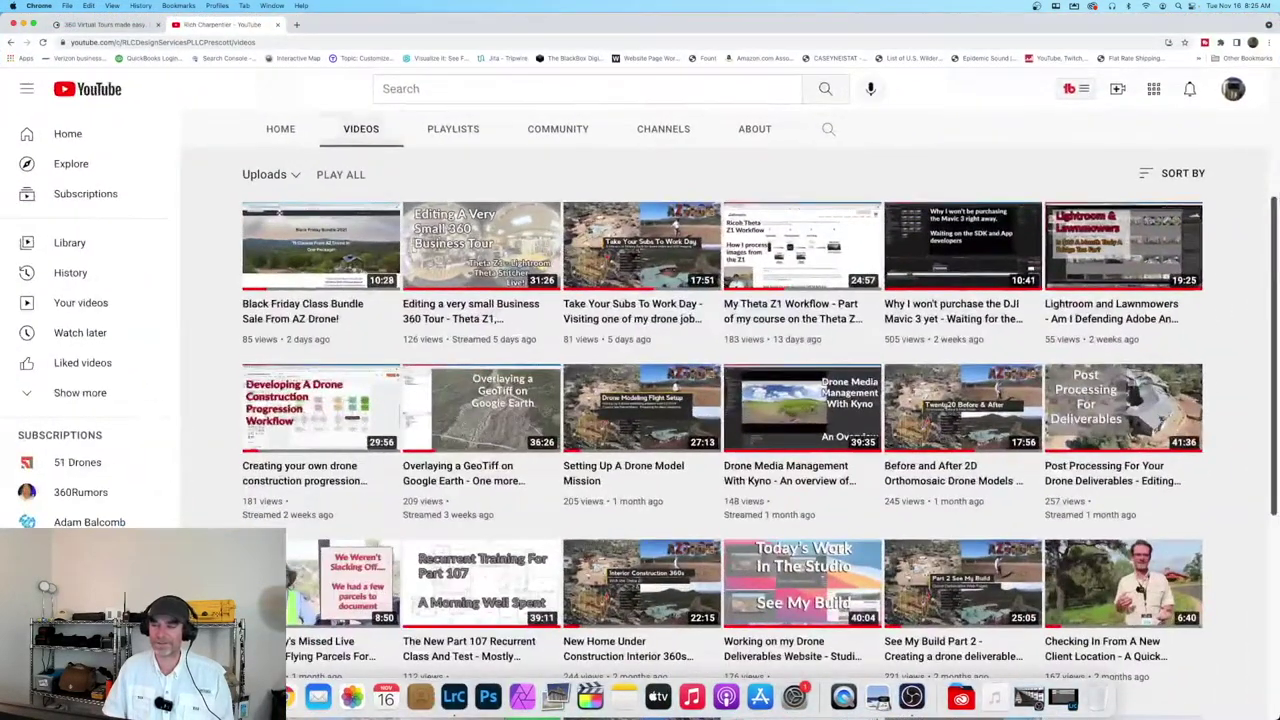
left_click(279, 25)
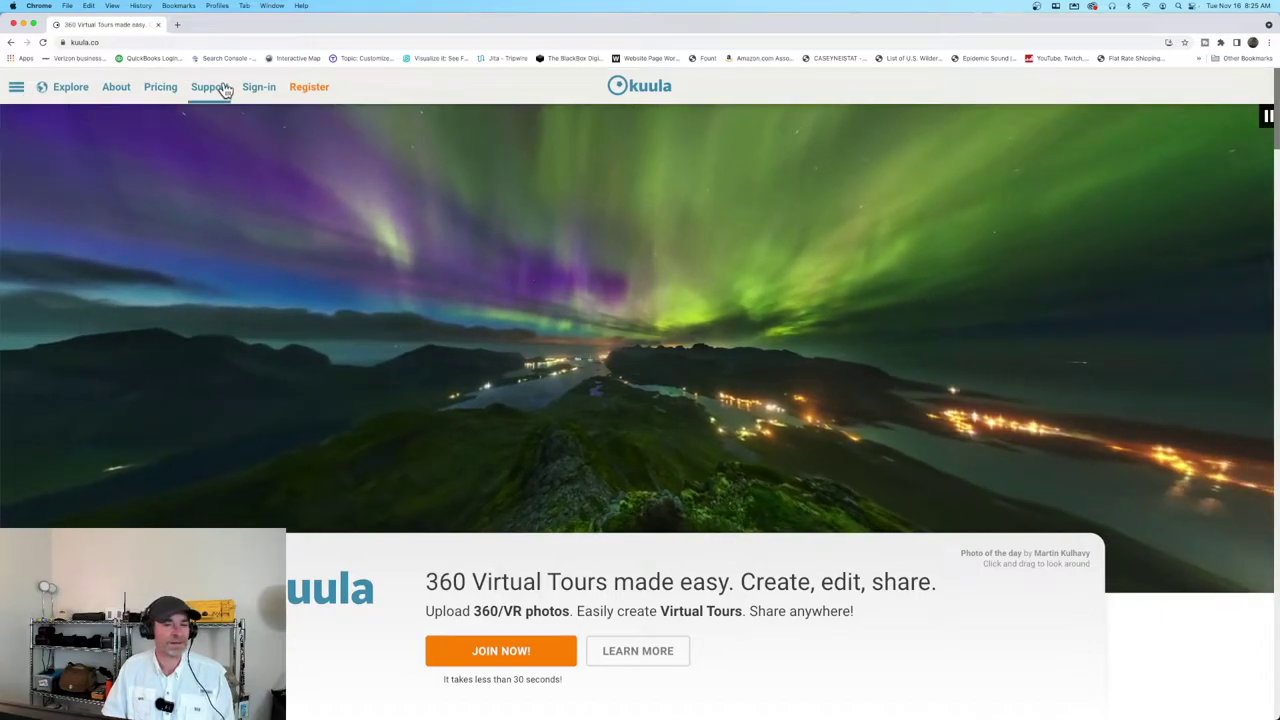
left_click(15, 89)
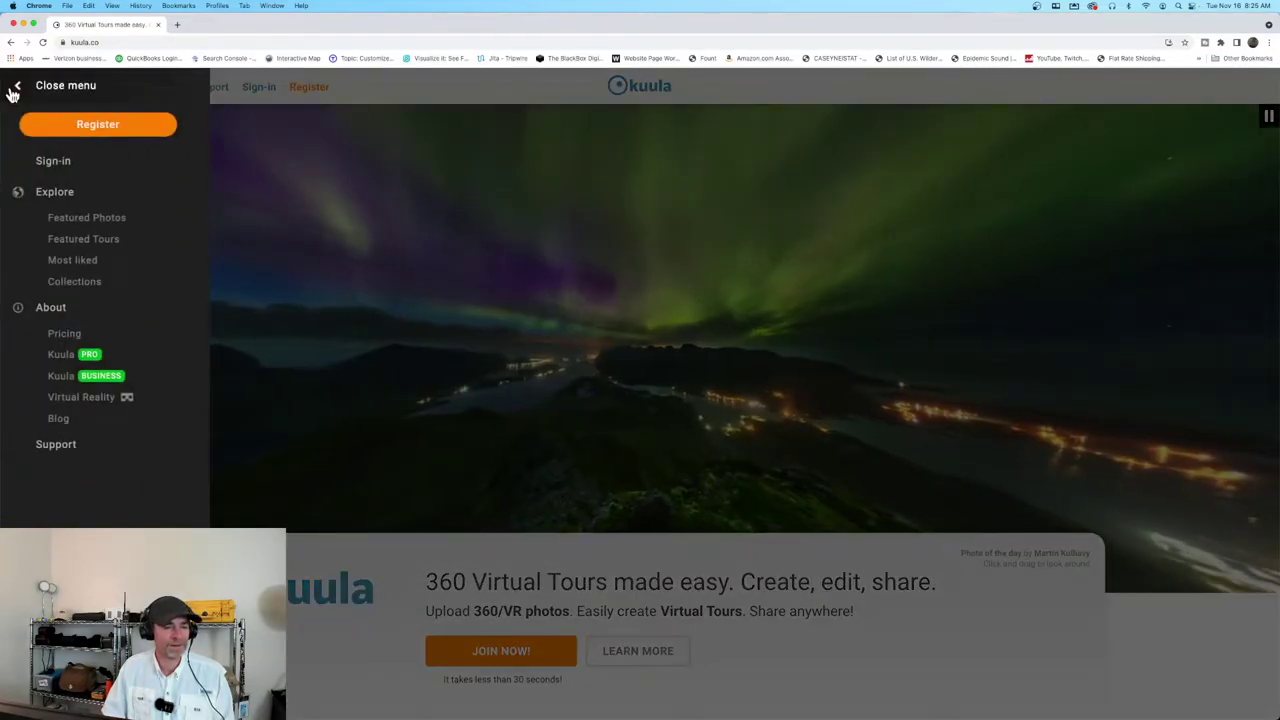
left_click(70, 160)
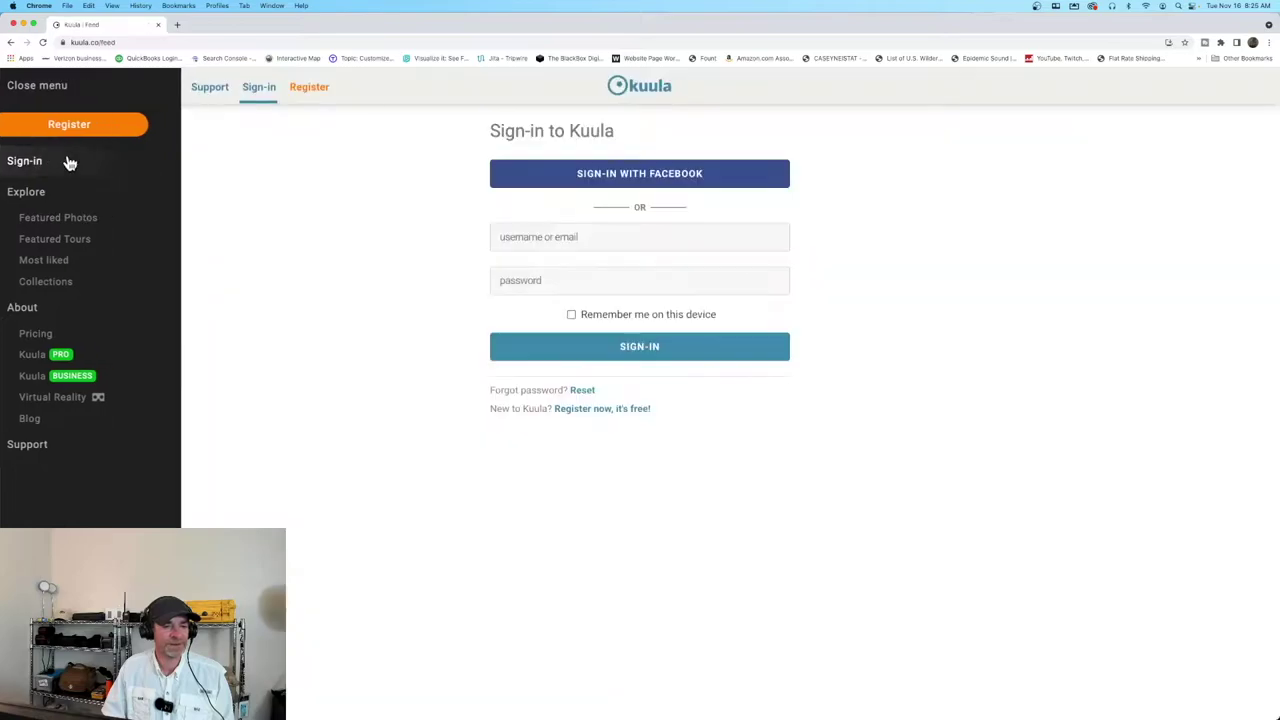
left_click(614, 348)
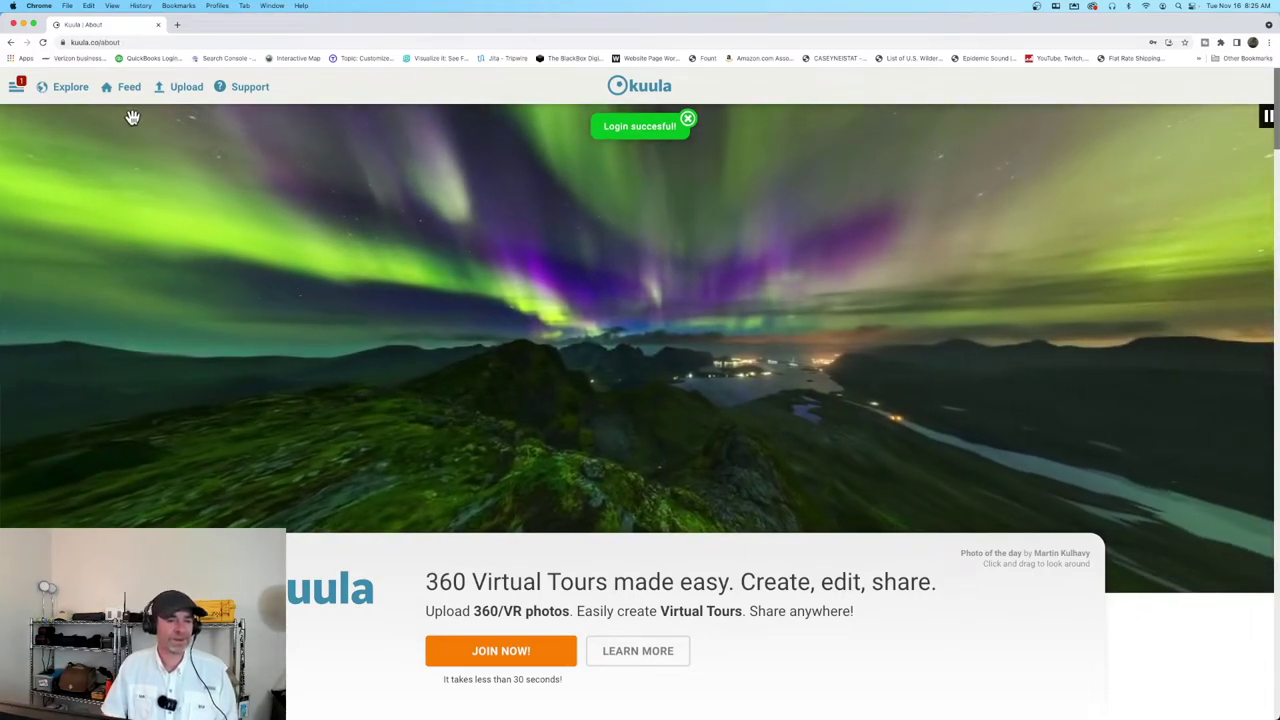
Step: Start a new Kuula tour titled "The Frame & I 2021 Tour"
mouse_move(165, 100)
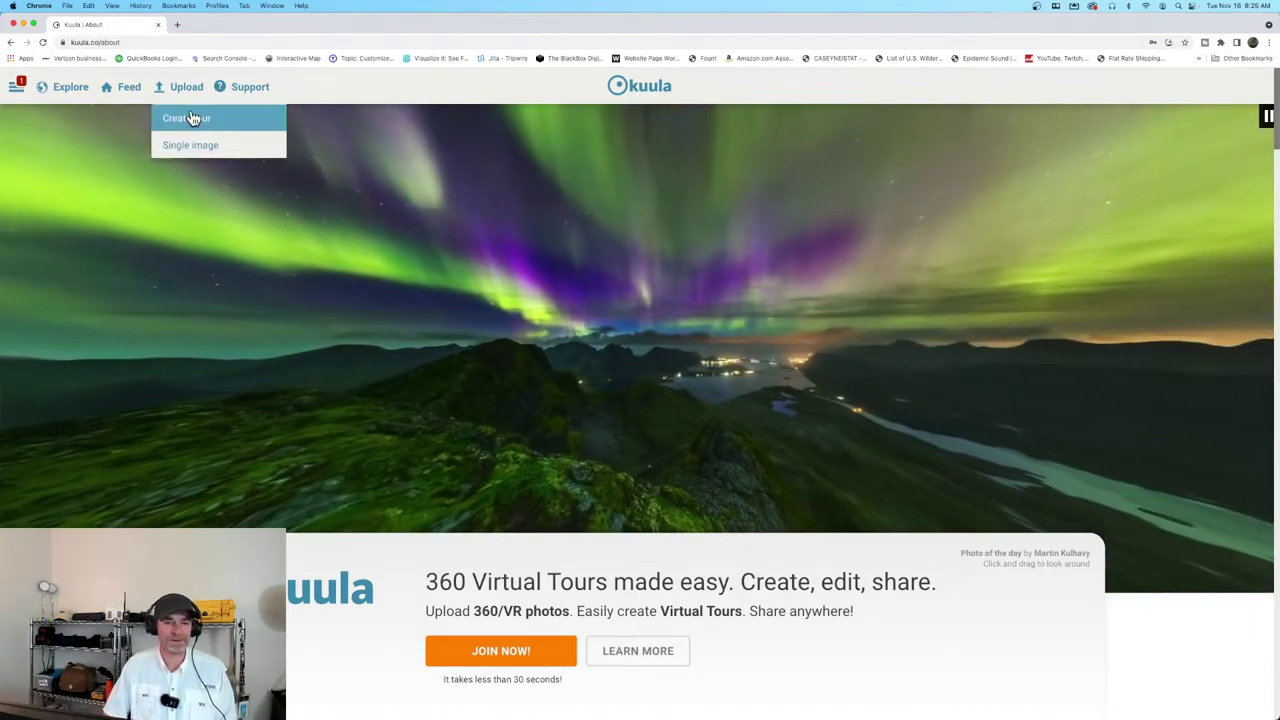
left_click(178, 118)
left_click(349, 157)
type("The Frame & I 2021 Tour")
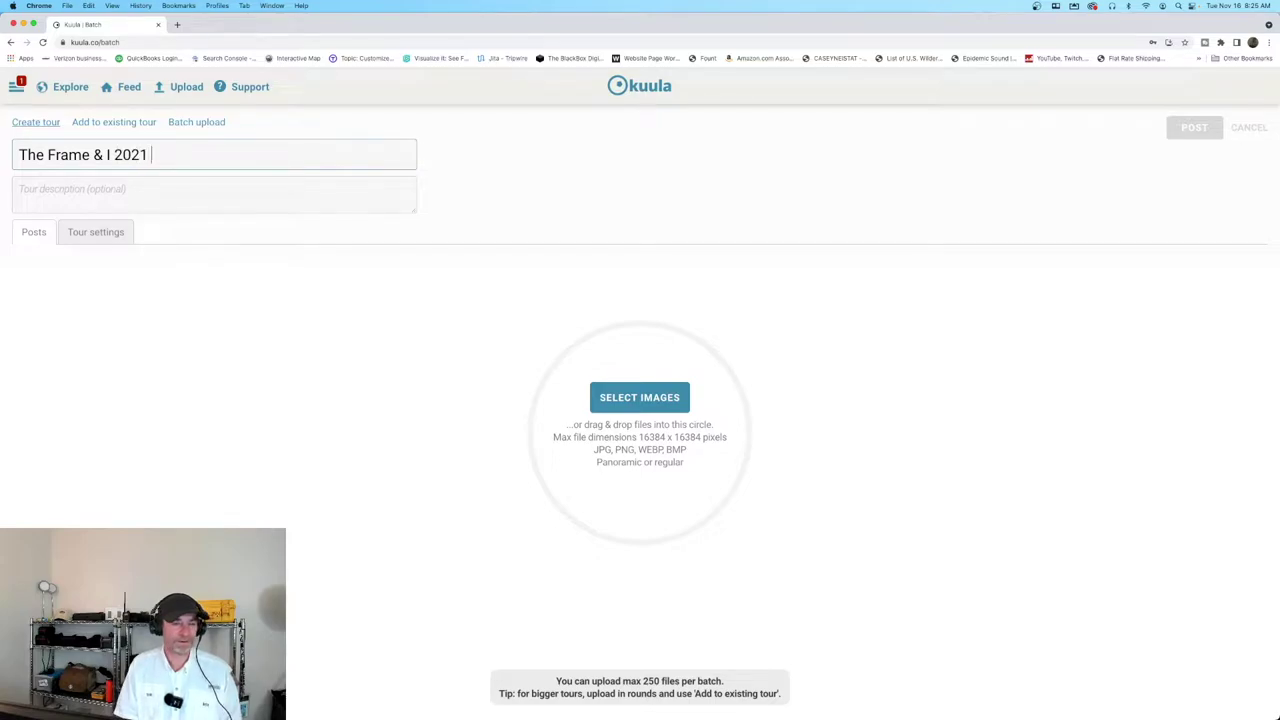
Step: Enter the tour description "A quick walk through the Frame & I's shop located in downtown Prescott AZ"
left_click(213, 188)
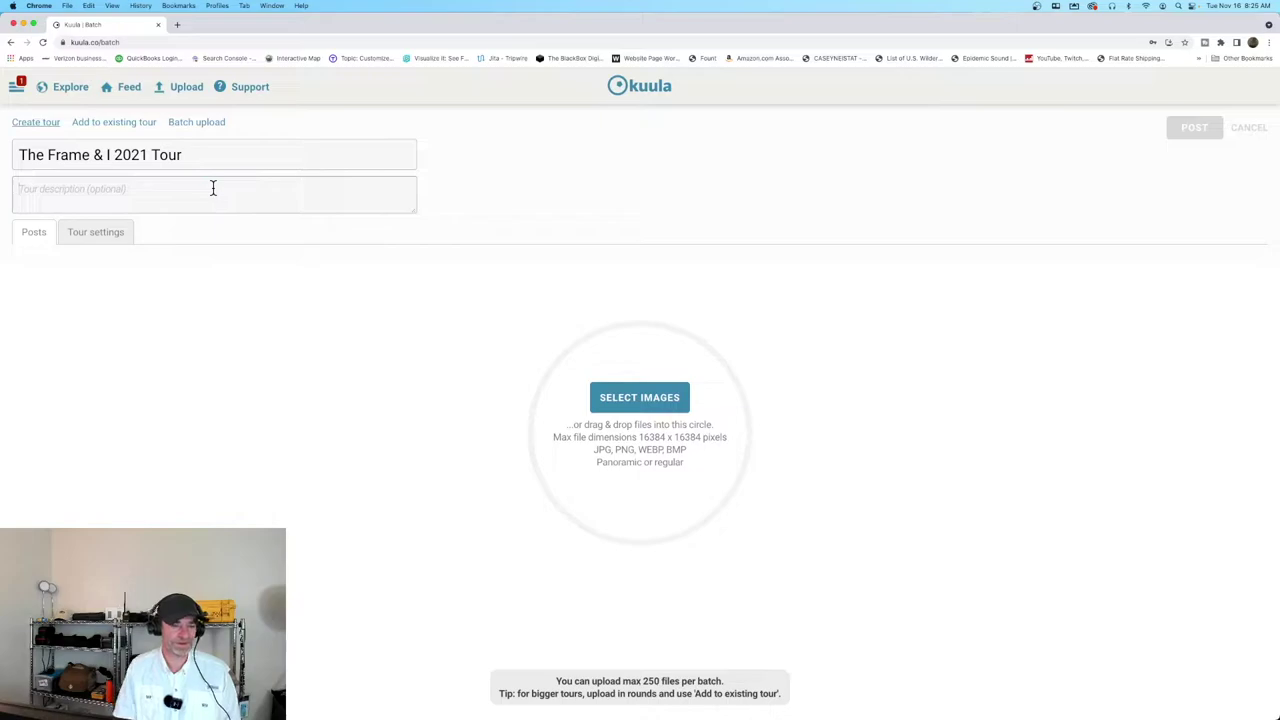
type("A quick wal")
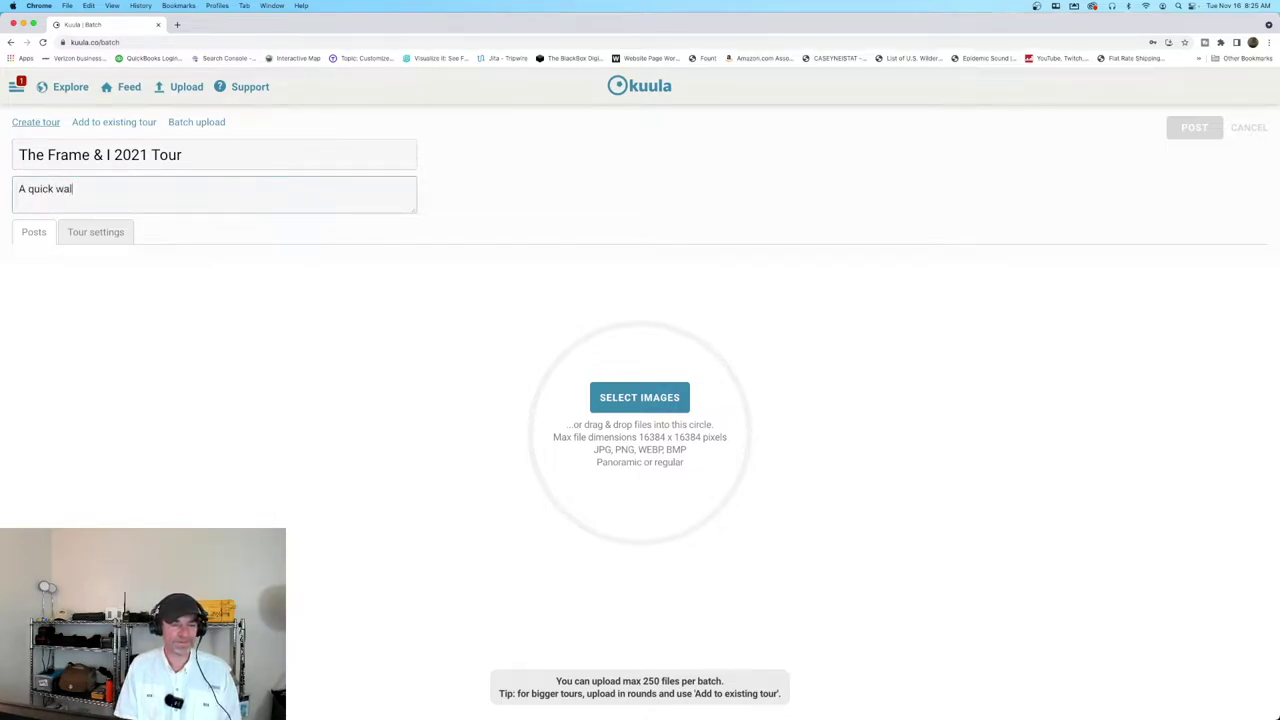
type("k through the Frame & I's shop located in downtown Pre")
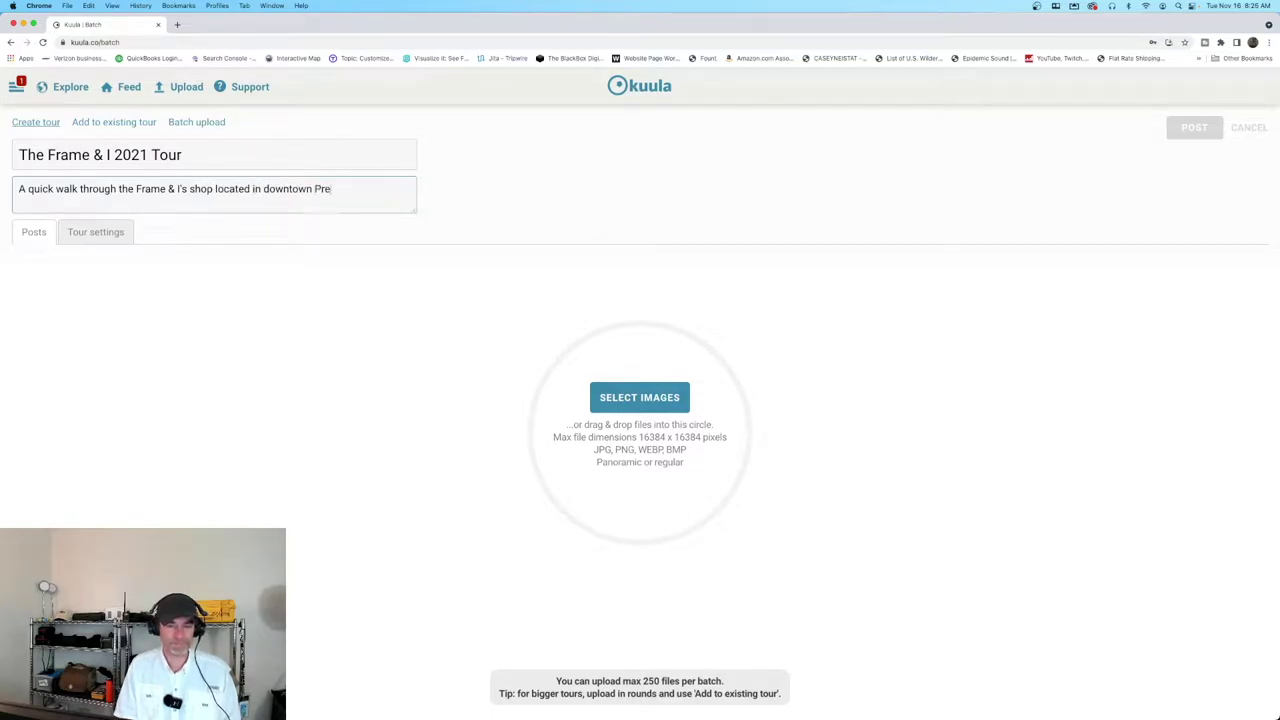
type("AZ")
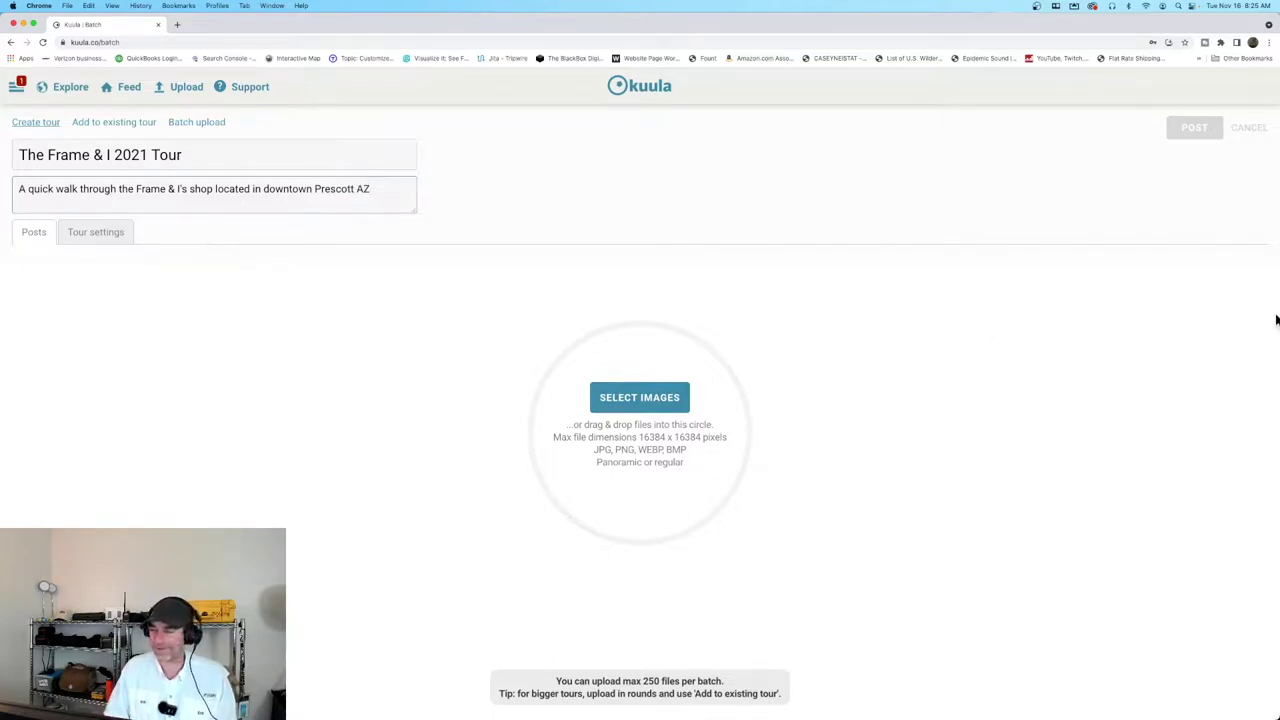
Step: Narrow the browser window to reveal the MLS_FullSize folder and upload all five HDR-Edit photos to the tour
left_click_drag(1276, 316, 1092, 322)
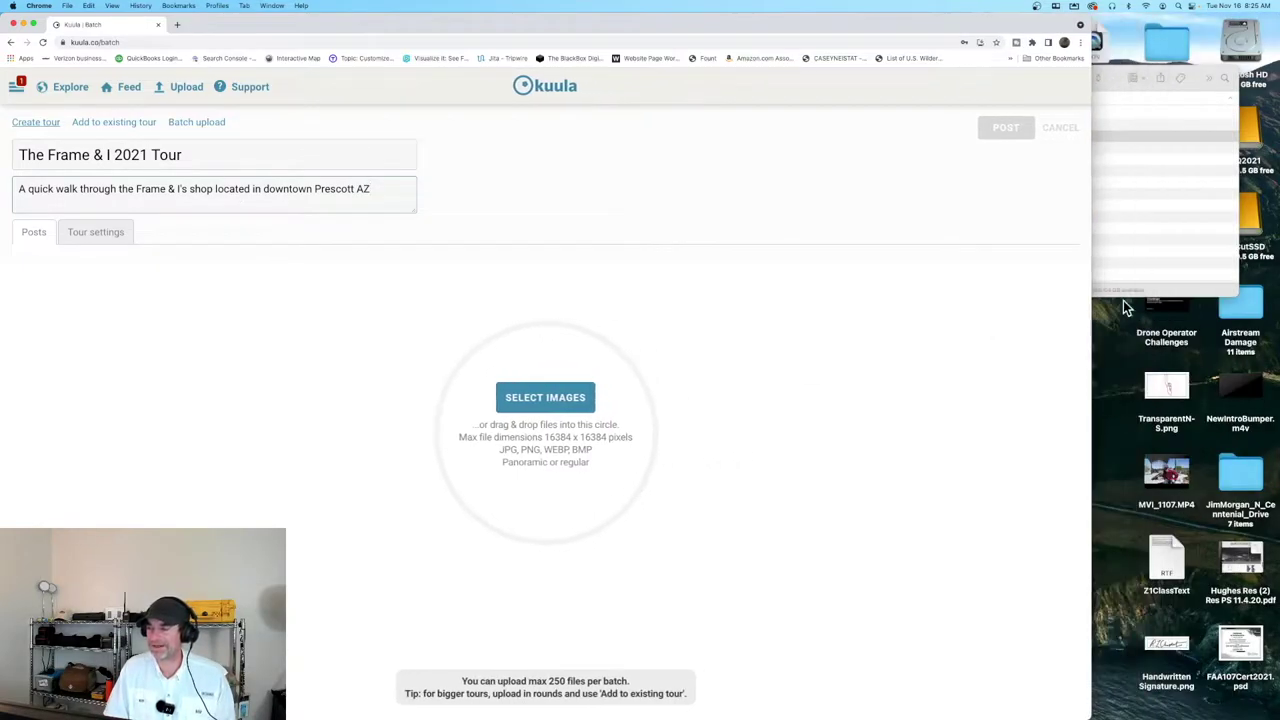
left_click(1172, 264)
left_click(1047, 114)
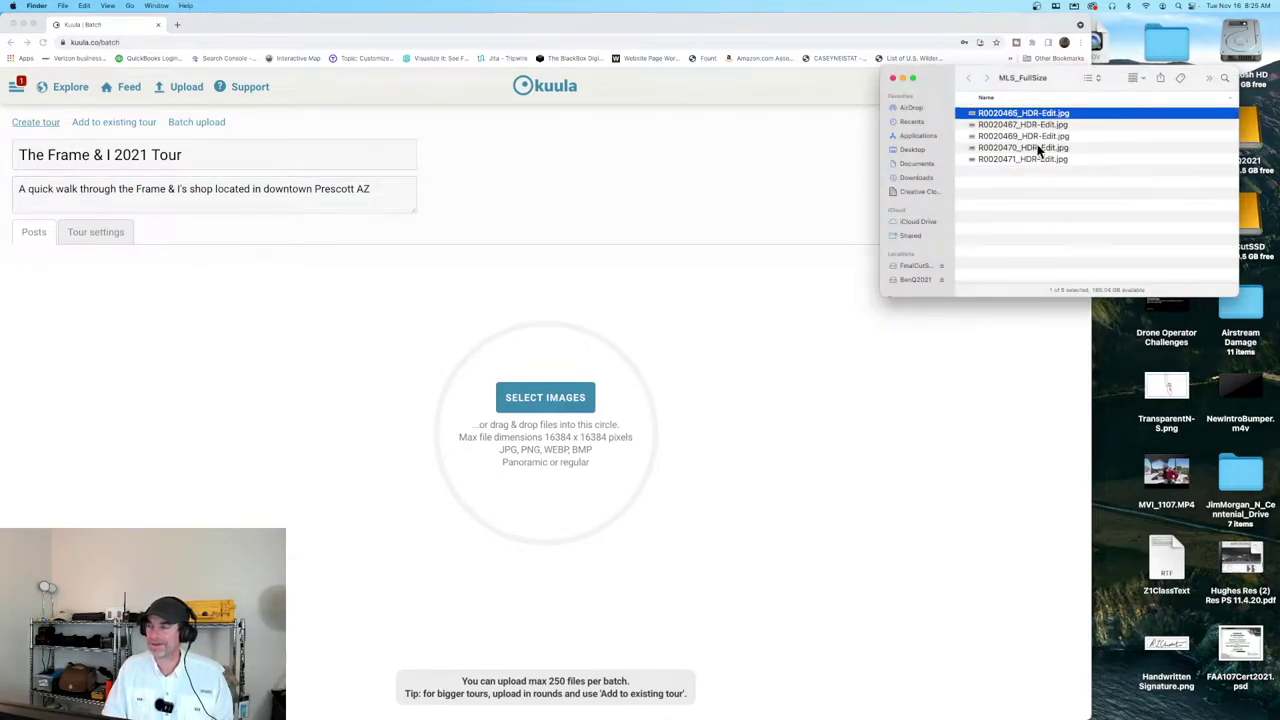
left_click(1034, 160, "shift")
left_click_drag(1034, 157, 557, 417)
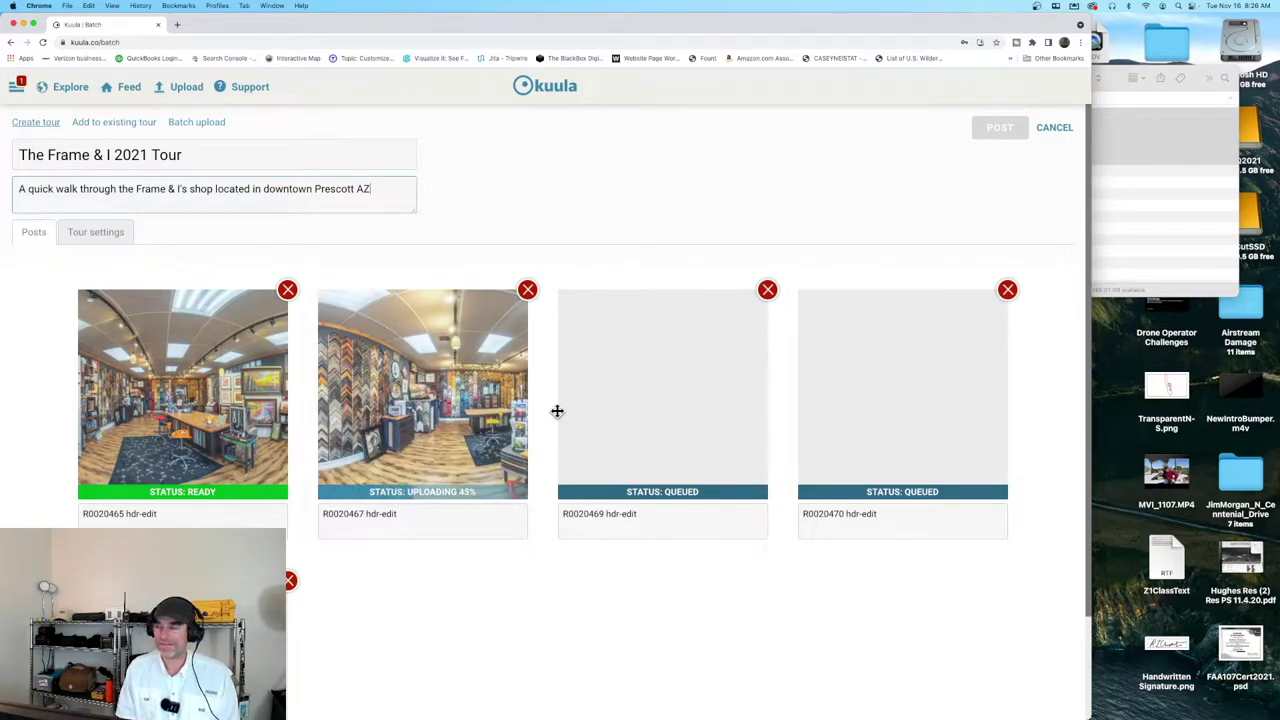
Step: Check the file sizes of the five photos in Finder and the upload status of each tour image
left_click(1124, 223)
scroll(1075, 200, "right", 5)
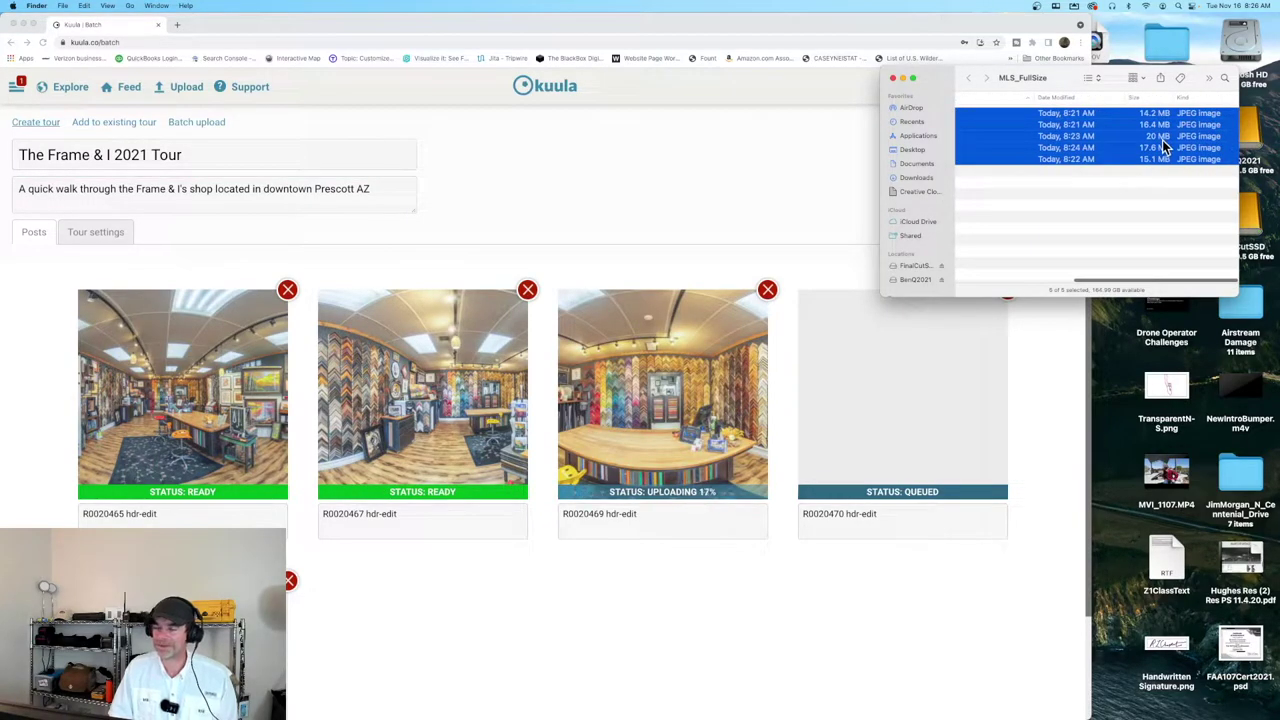
left_click(641, 212)
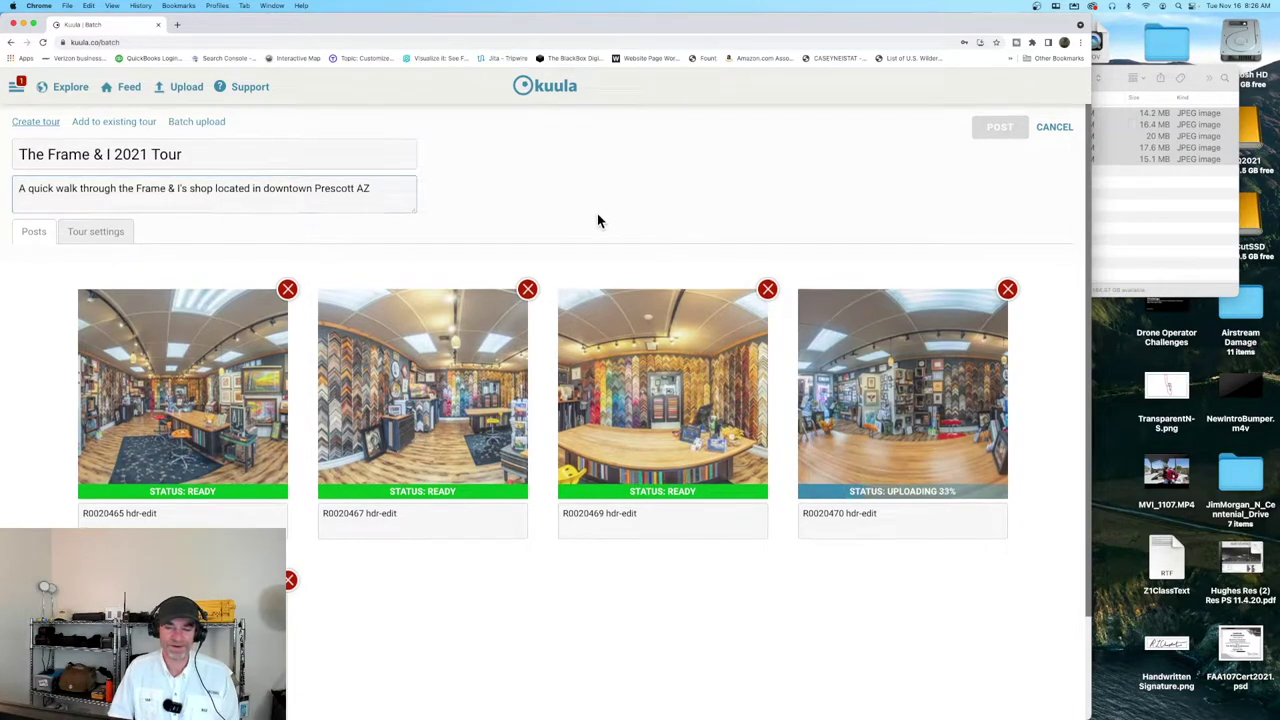
scroll(597, 214, "down", 3)
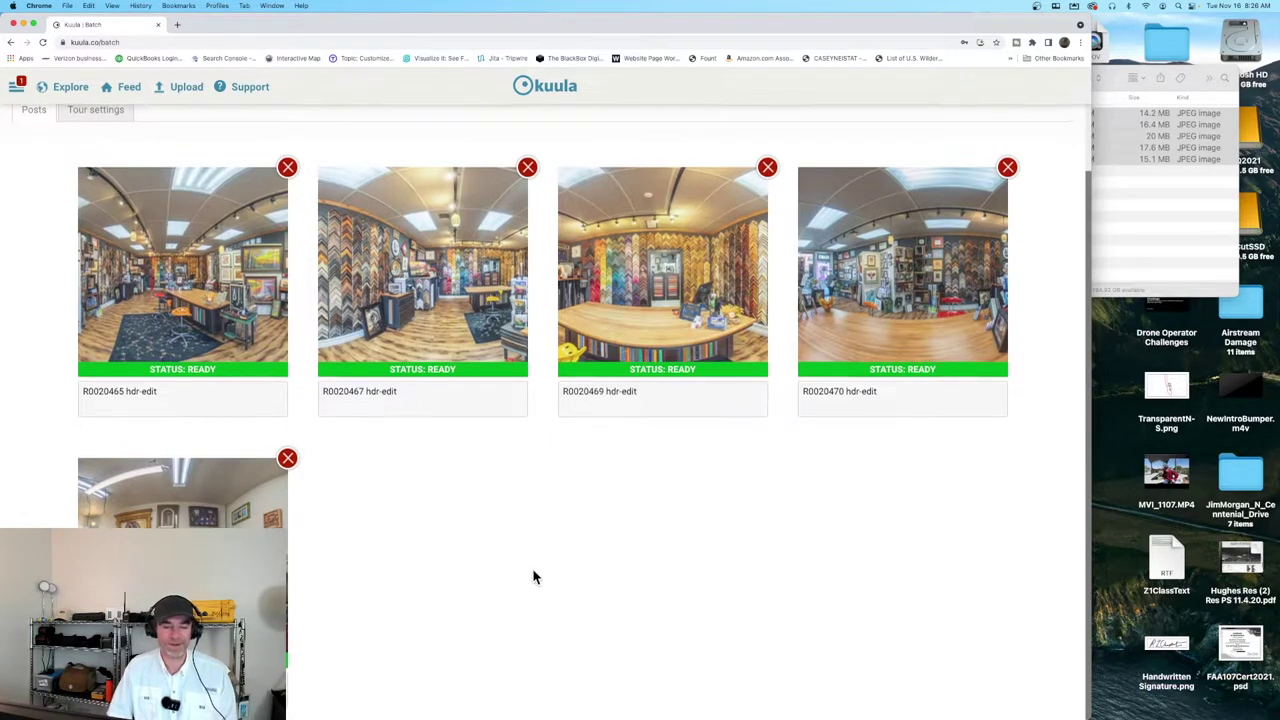
scroll(531, 574, "up", 3)
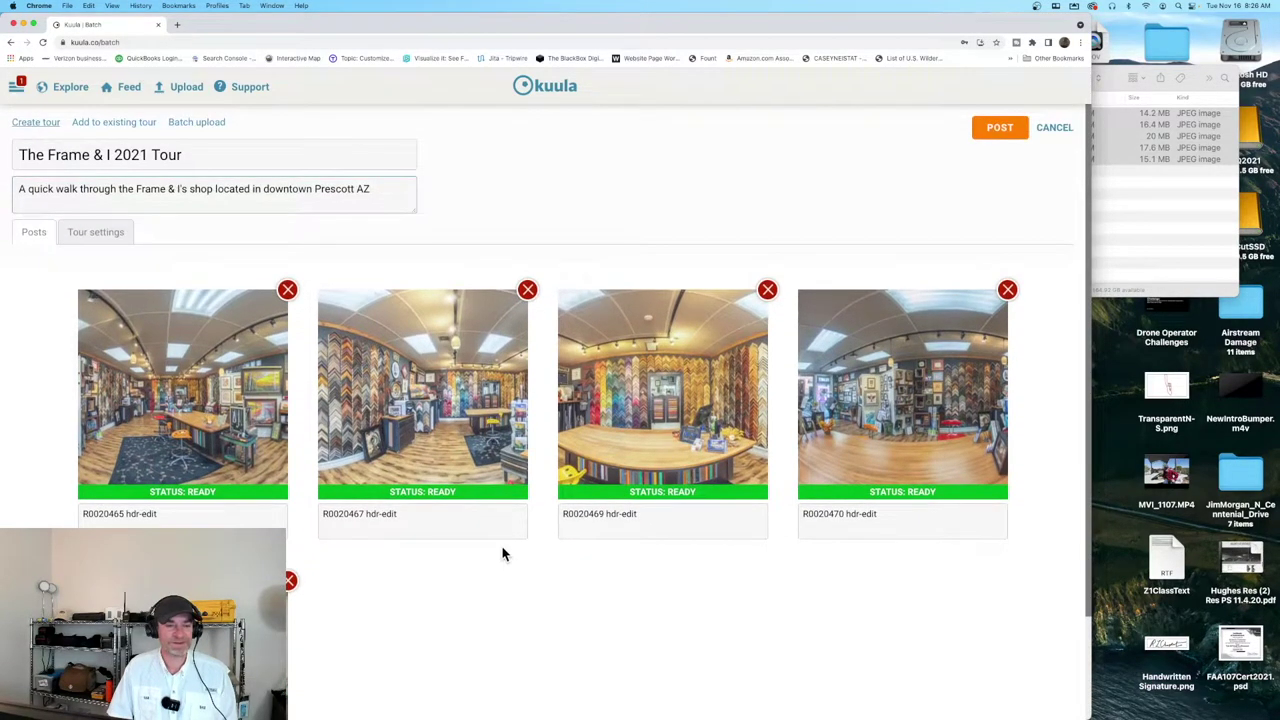
Step: Review the tour settings without changing them, then post the tour
left_click(103, 229)
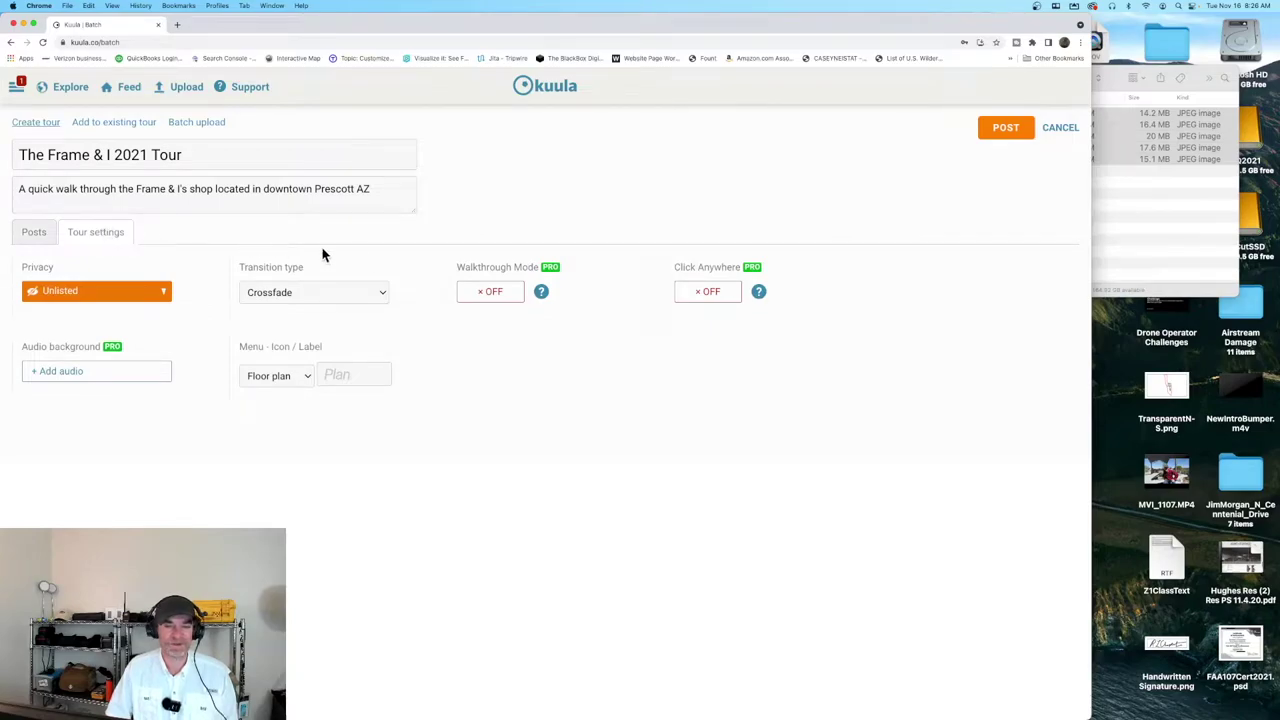
left_click(27, 235)
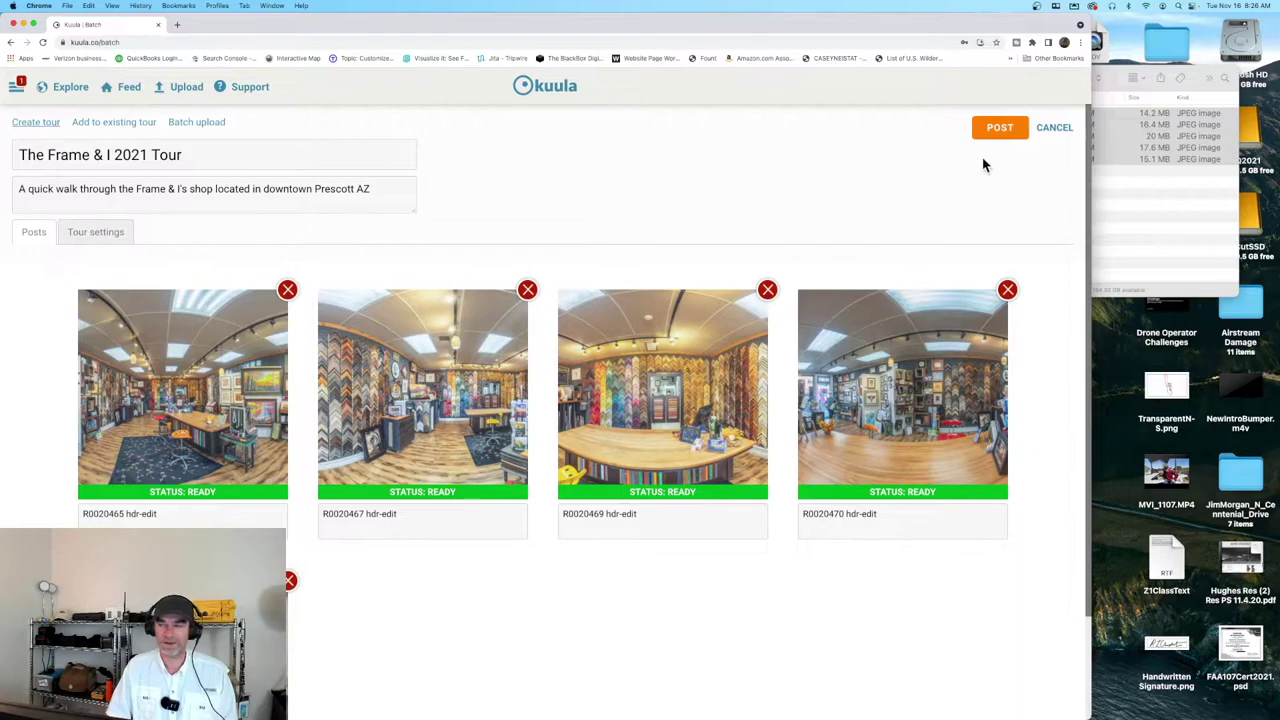
left_click(993, 137)
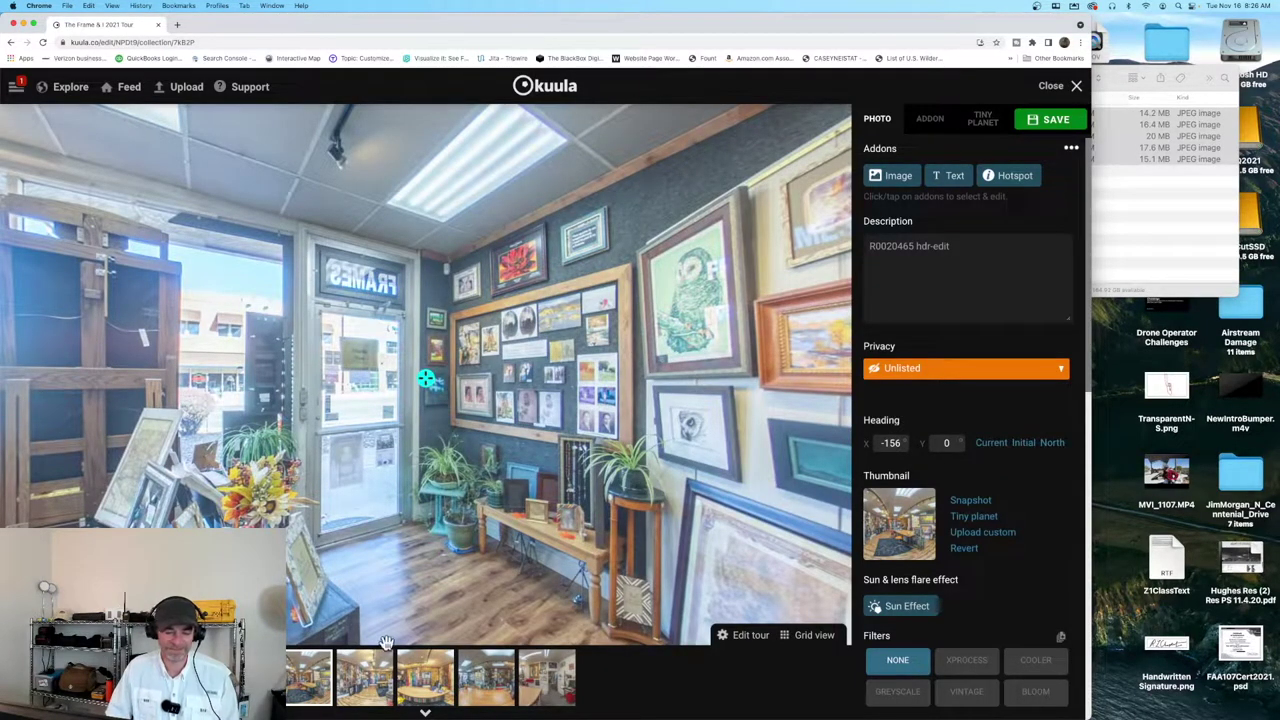
Step: Turn R0020465 hdr-edit toward the shop counter, widen the browser window and set the photo's heading to X -9, Y 4
left_click_drag(595, 452, 428, 453)
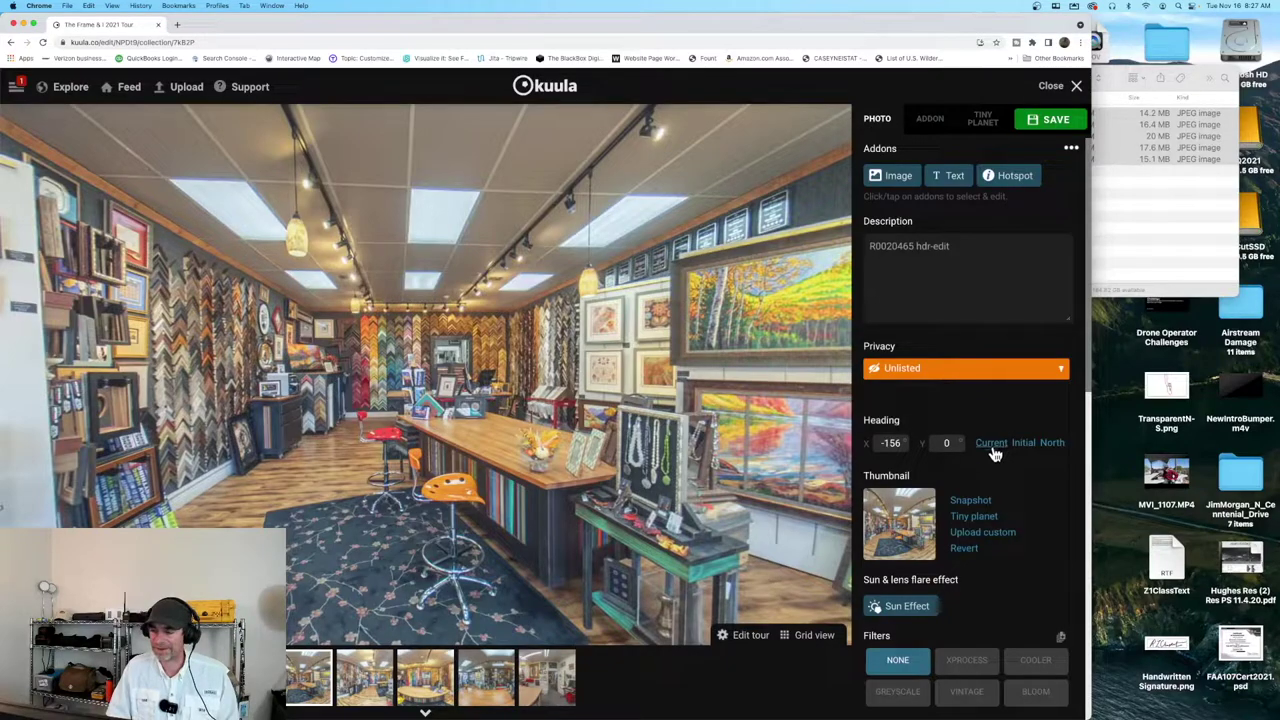
left_click_drag(480, 452, 556, 447)
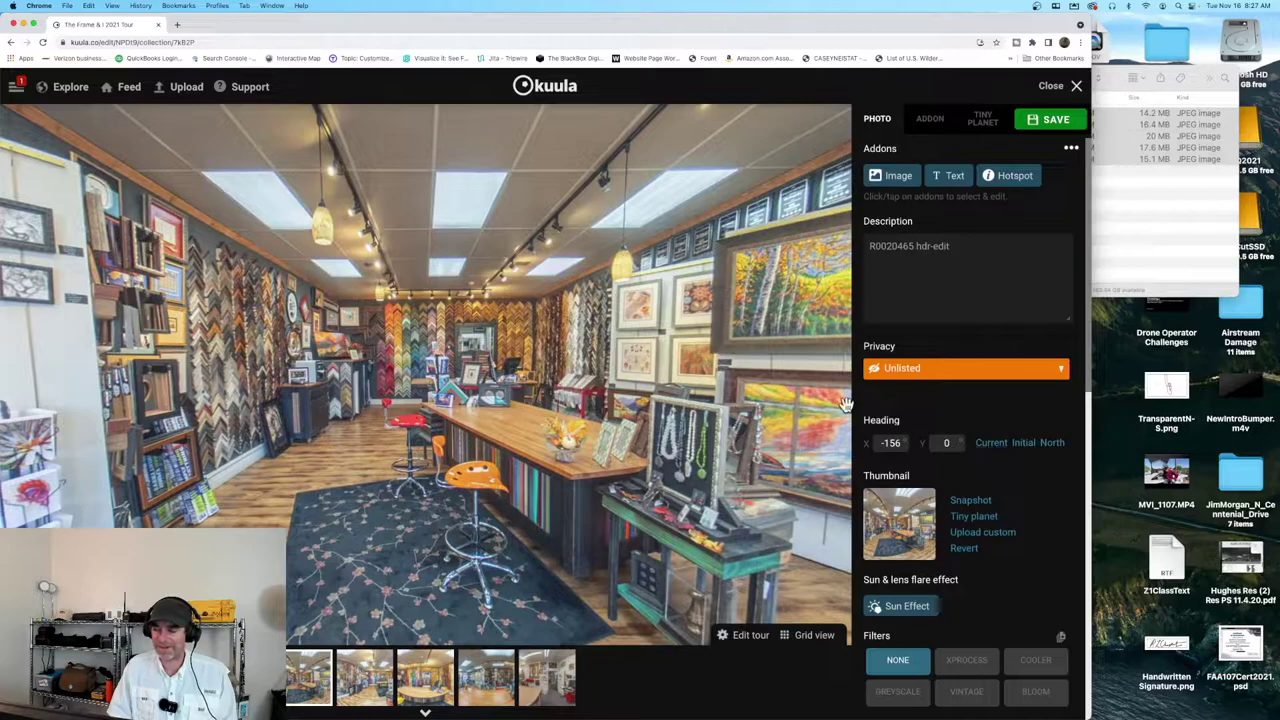
left_click_drag(1091, 451, 1276, 442)
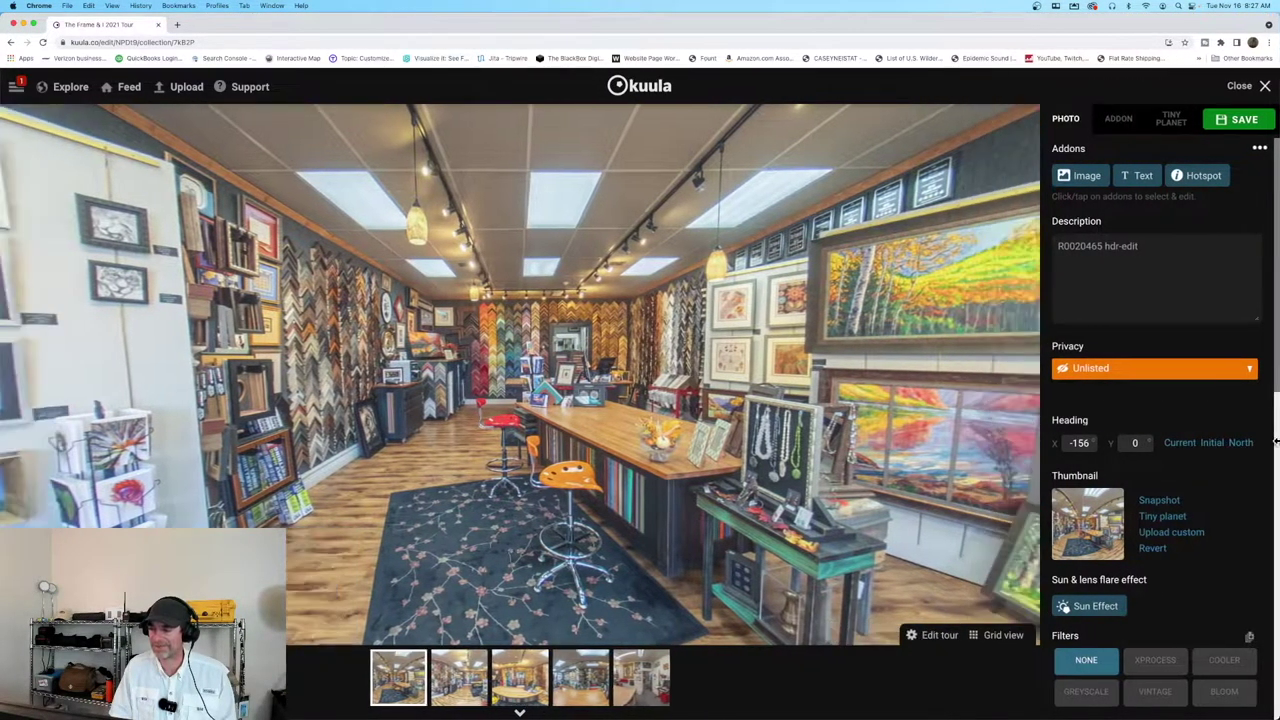
left_click(1176, 449)
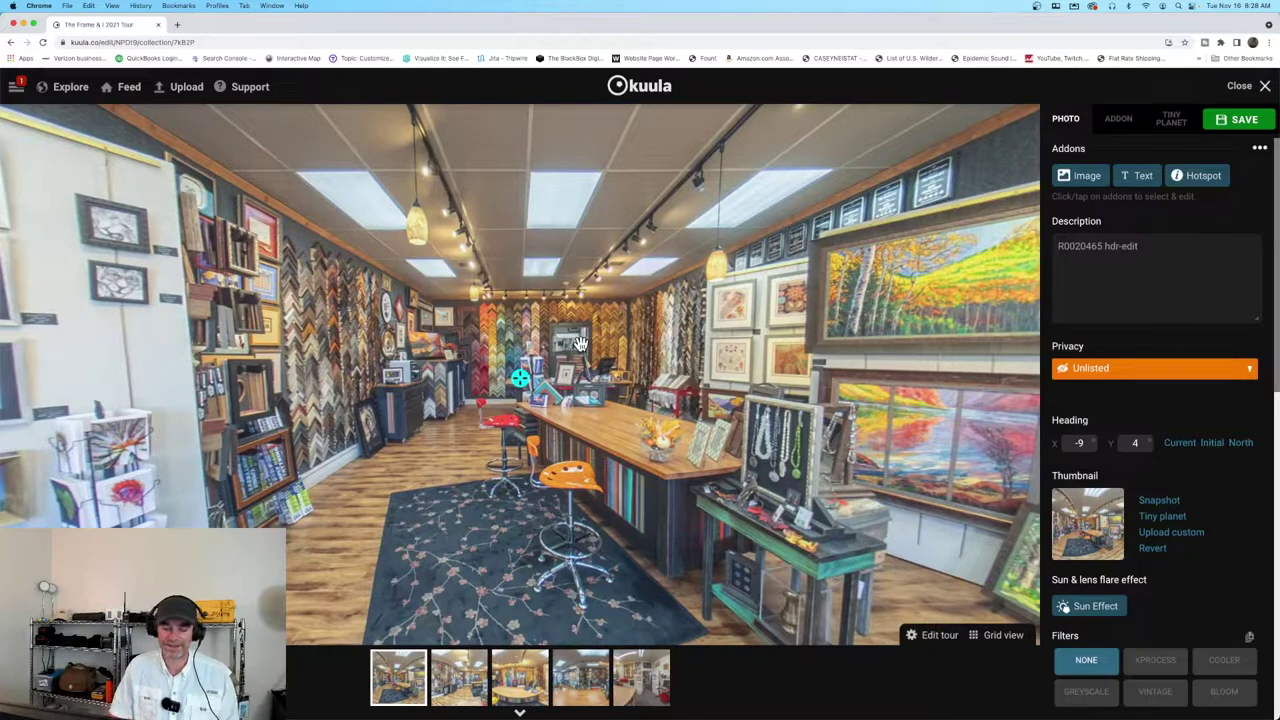
Step: Inspect the floor in R0020465 hdr-edit for tripod remnants, then set the photo's heading to the view at X -5, Y 11
left_click_drag(618, 440, 551, 333)
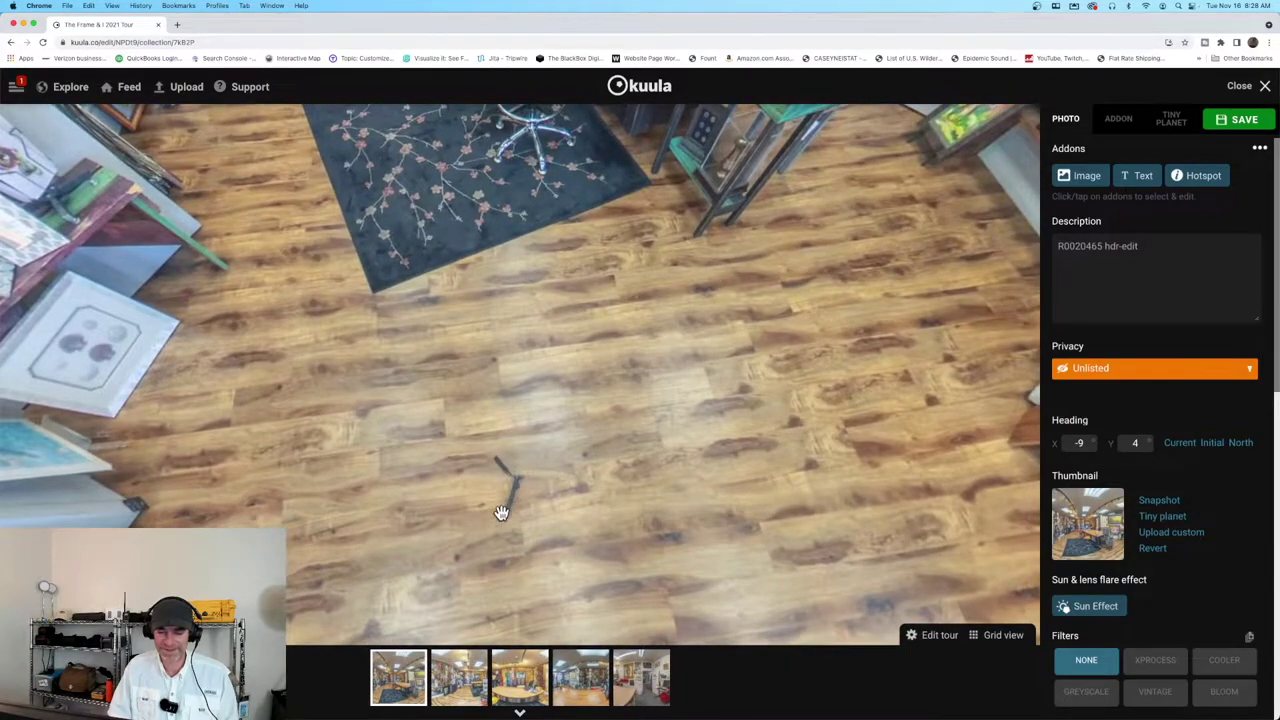
left_click_drag(523, 297, 534, 403)
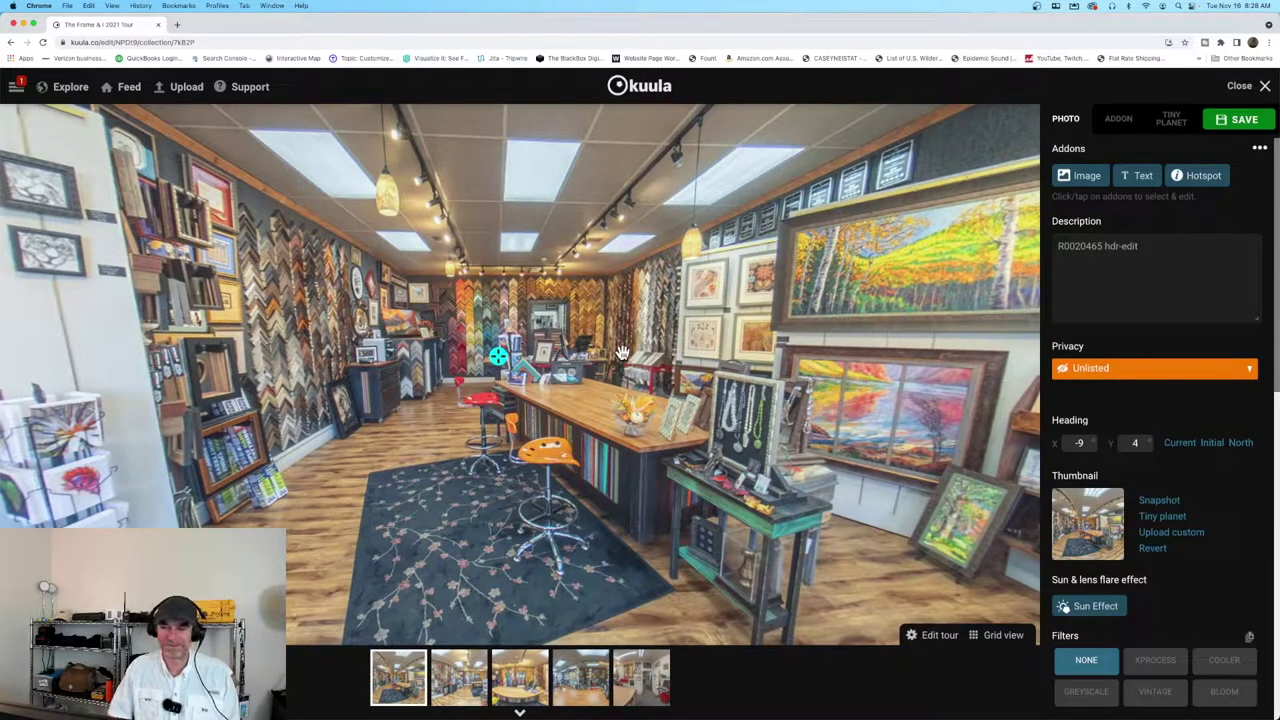
left_click_drag(610, 383, 609, 371)
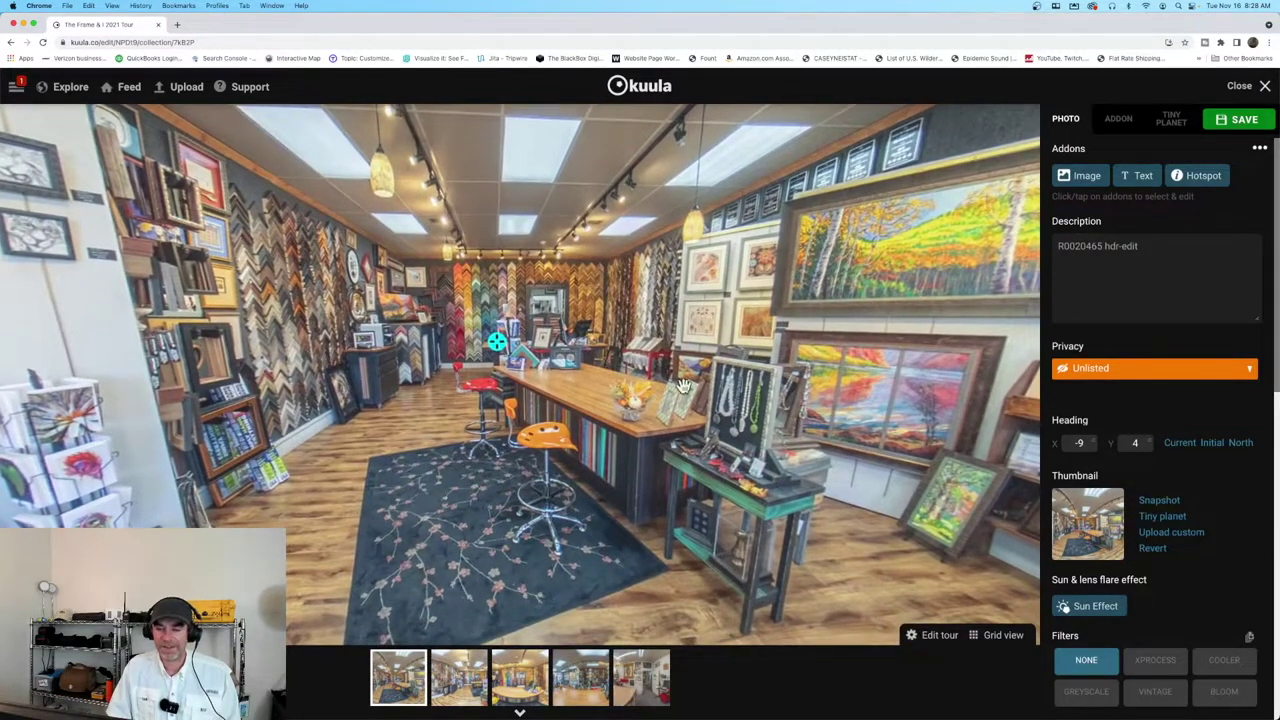
left_click(1180, 448)
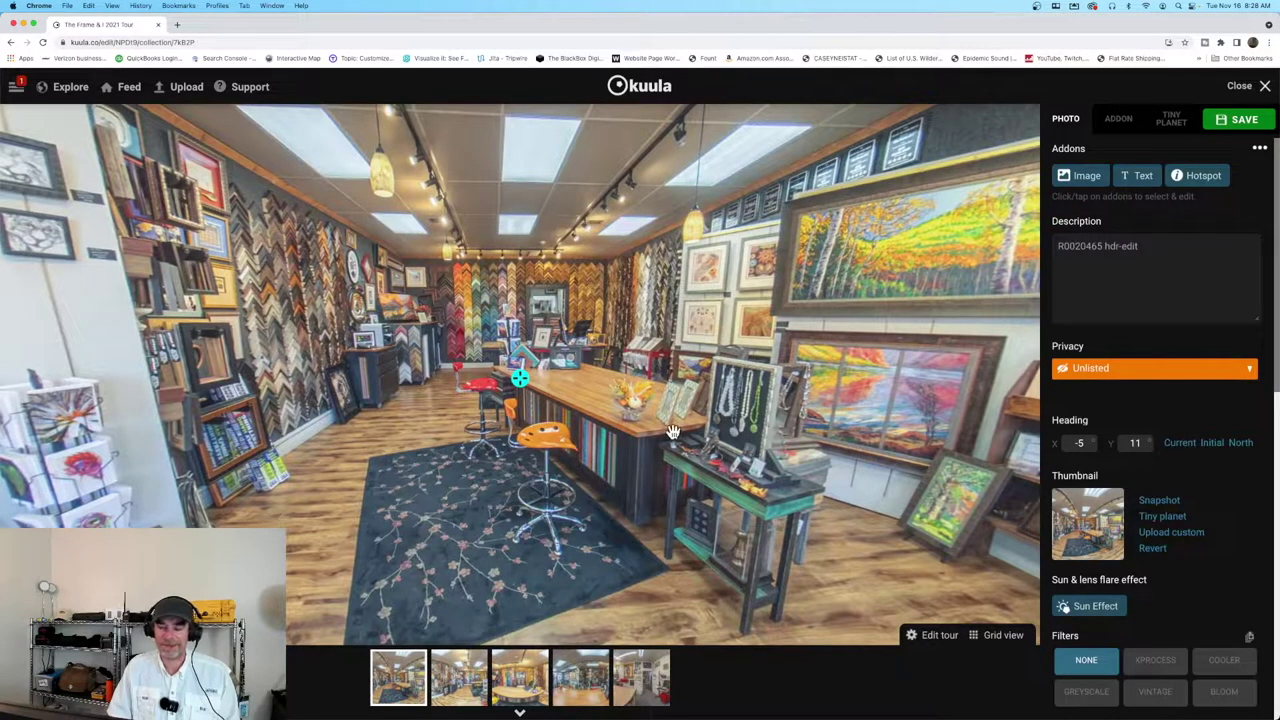
Step: Save the changes to R0020465 hdr-edit while switching to the tour's second photo, R0020467 hdr-edit
mouse_move(466, 679)
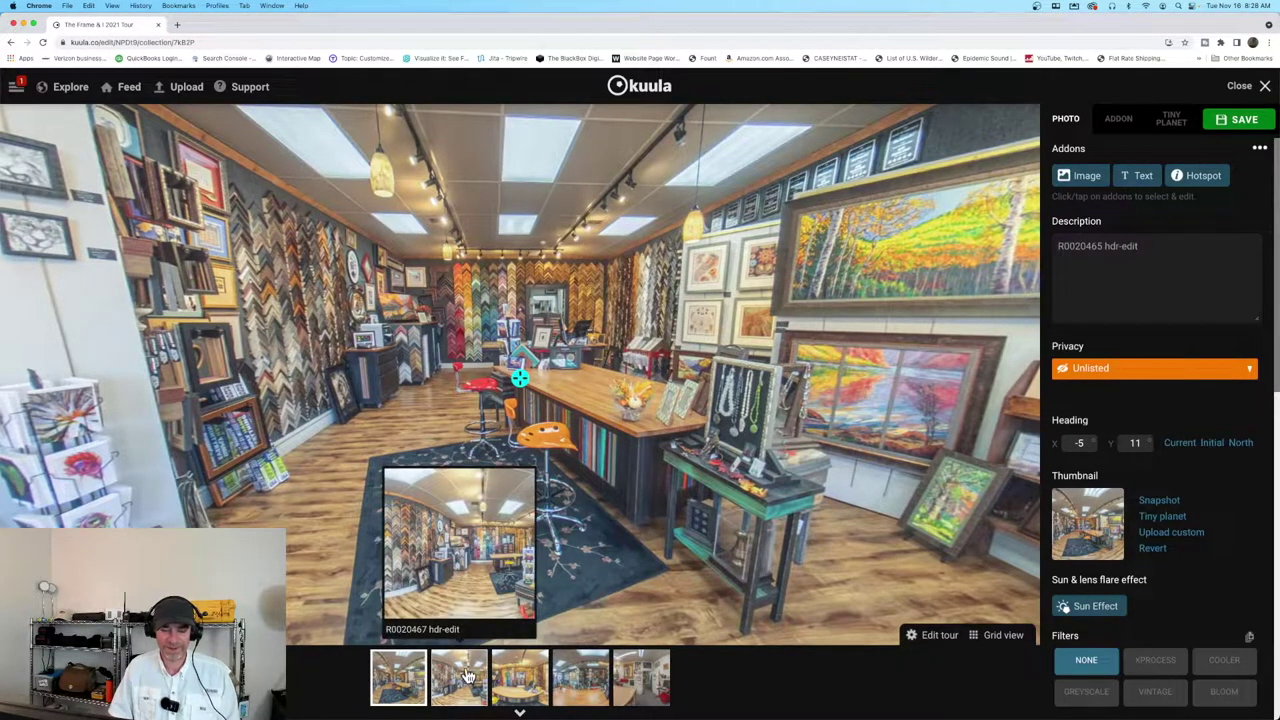
left_click(466, 679)
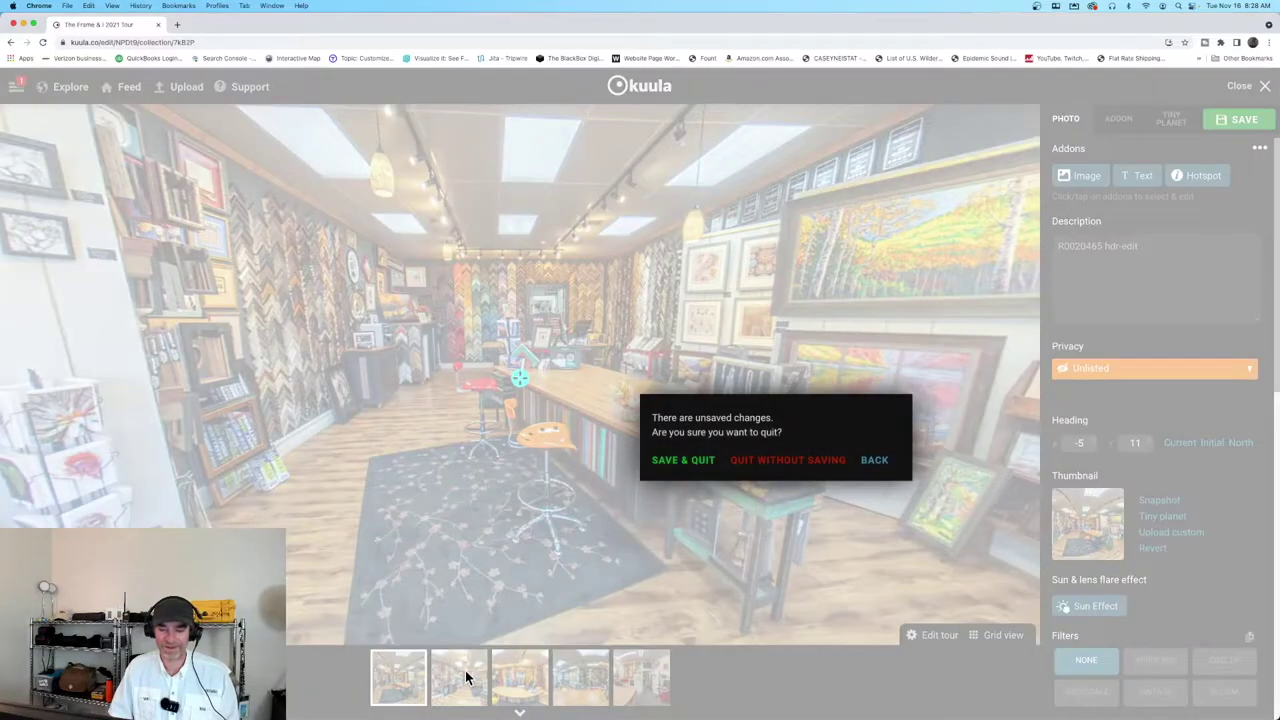
left_click(694, 462)
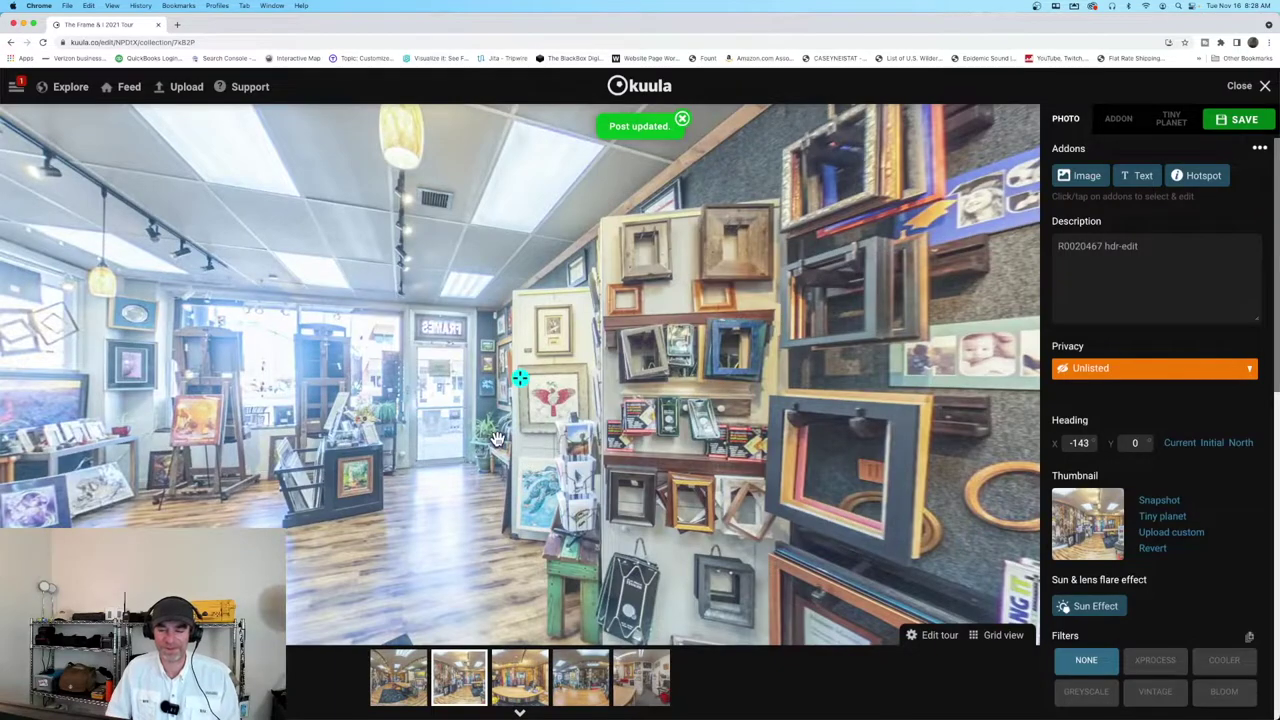
Step: Turn R0020467 hdr-edit toward the framed artwork behind the counter and set its heading to X 95, Y 3
mouse_move(458, 442)
left_mouse_down()
mouse_move(447, 426)
mouse_move(682, 458)
mouse_move(591, 523)
mouse_move(440, 520)
left_mouse_up()
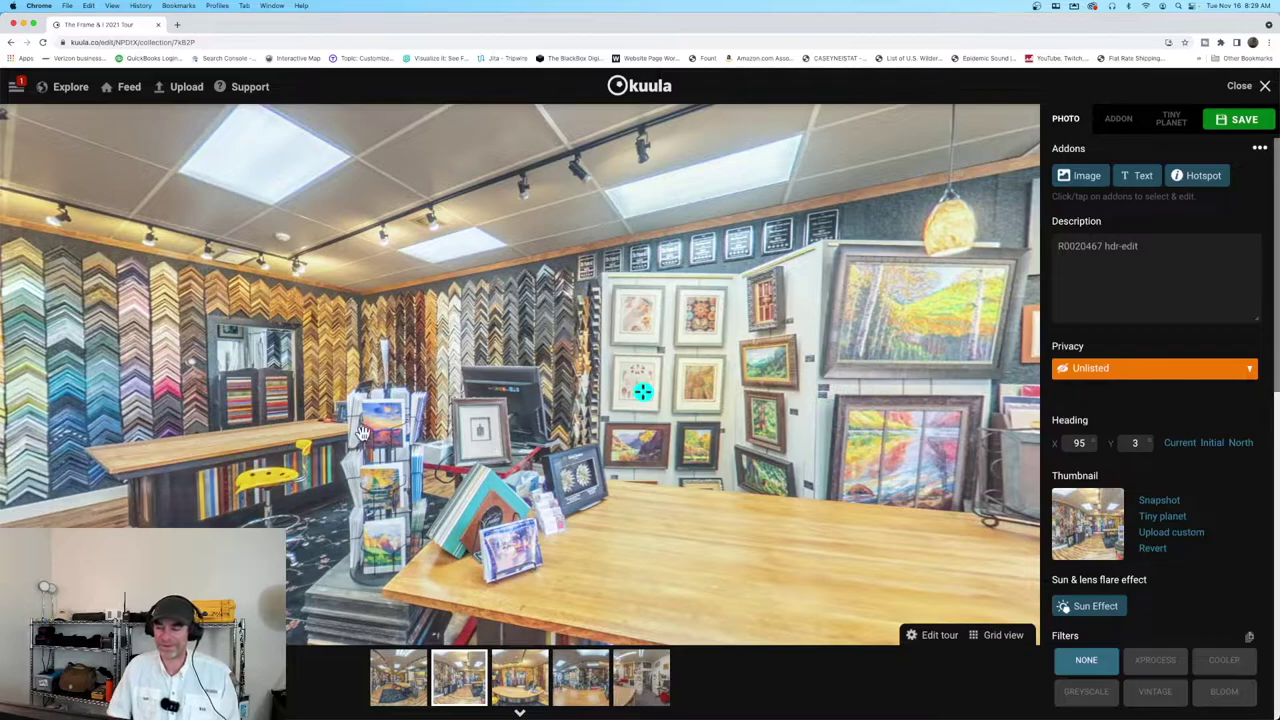
left_click_drag(687, 483, 520, 483)
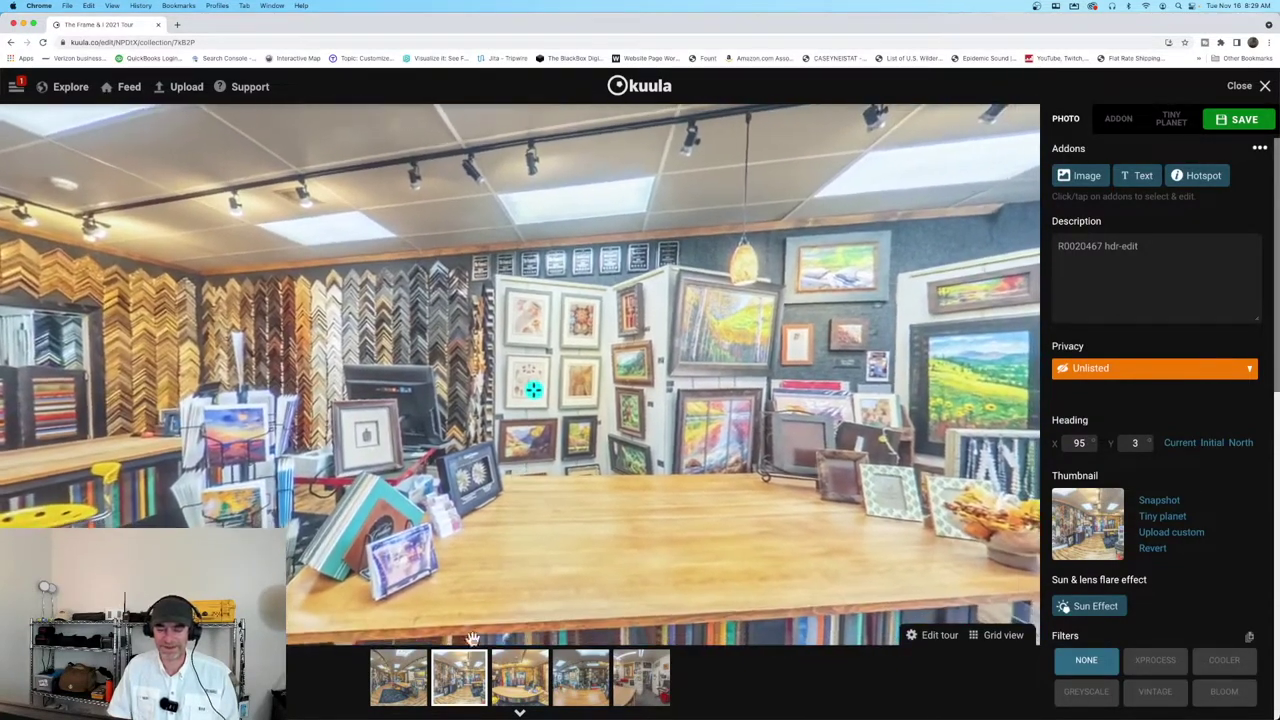
Step: Save the changes to R0020467 hdr-edit while switching back to the tour's first photo, R0020465 hdr-edit
left_click(407, 681)
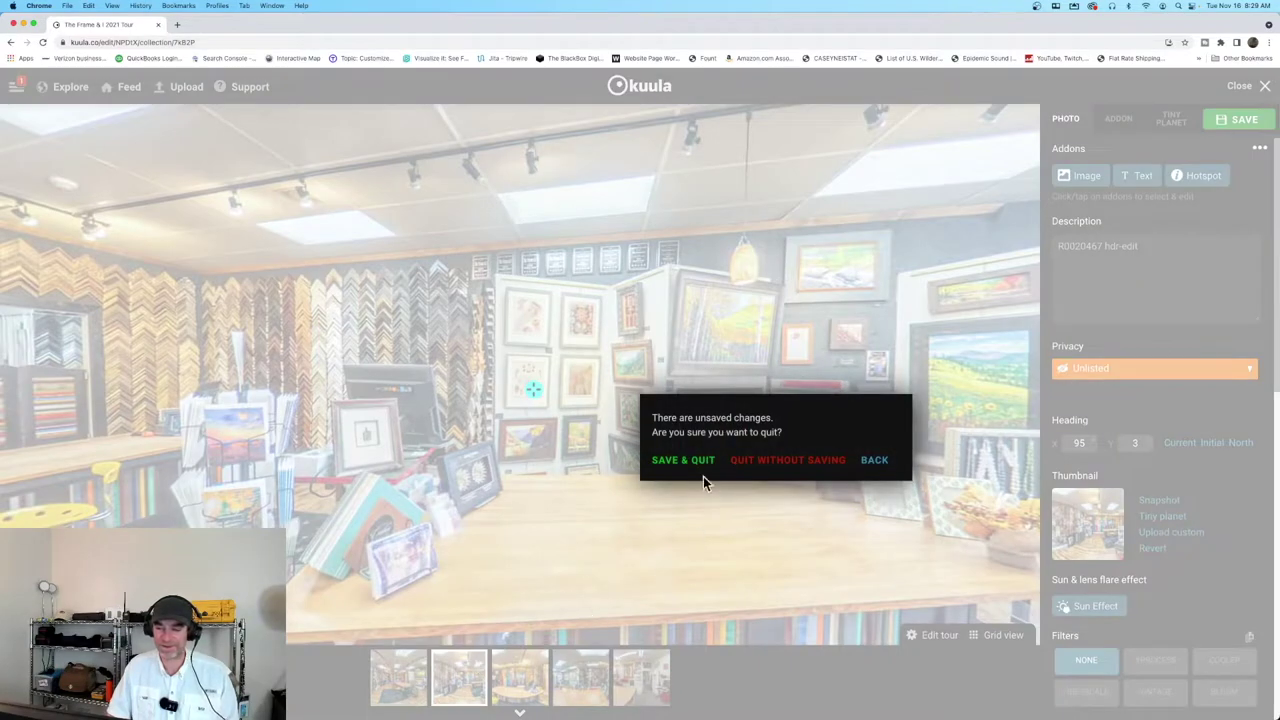
left_click(698, 460)
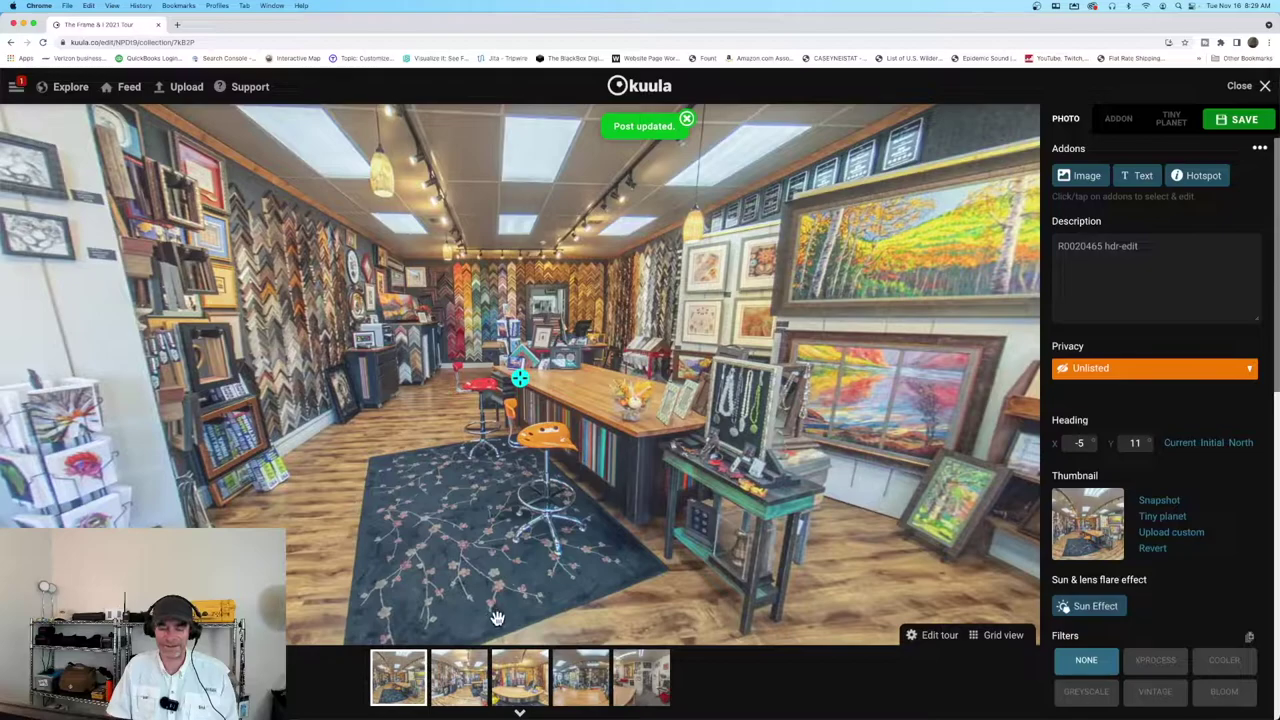
Step: Add a hotspot linking to R0020467 hdr-edit near the far end of the counter and include a backlink in that photo
mouse_move(458, 678)
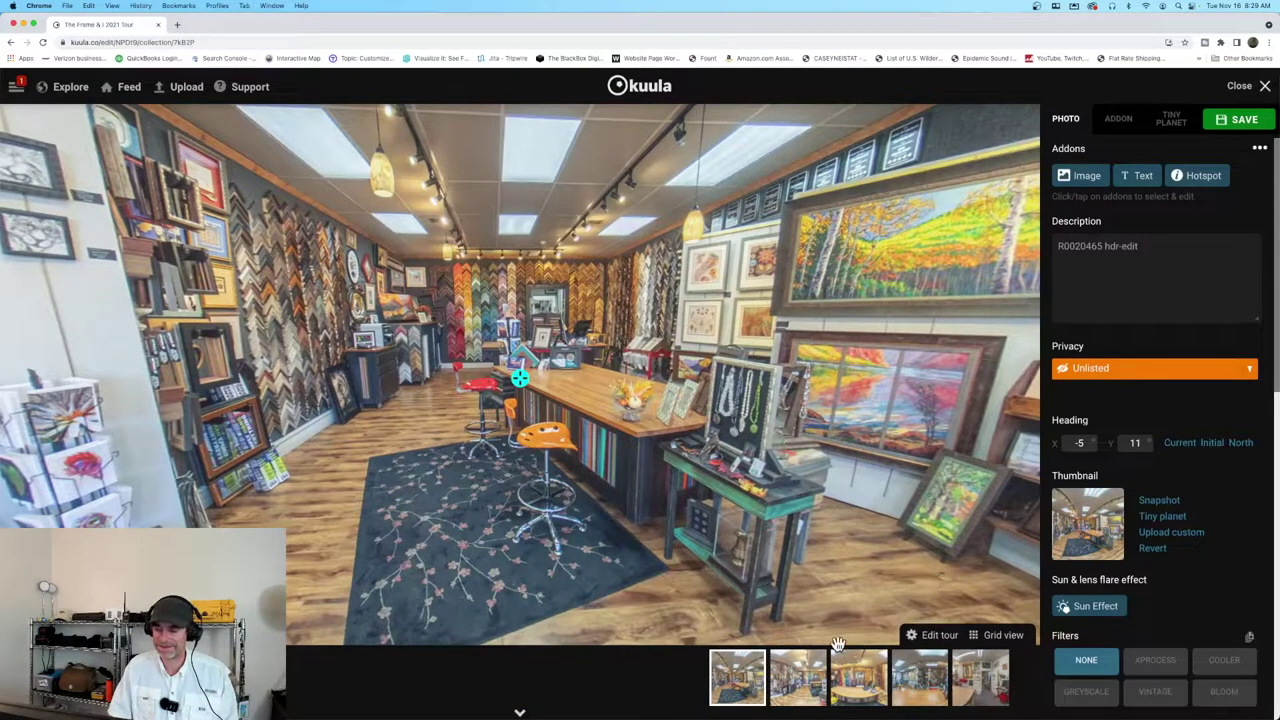
mouse_move(798, 678)
left_click_drag(798, 678, 475, 370)
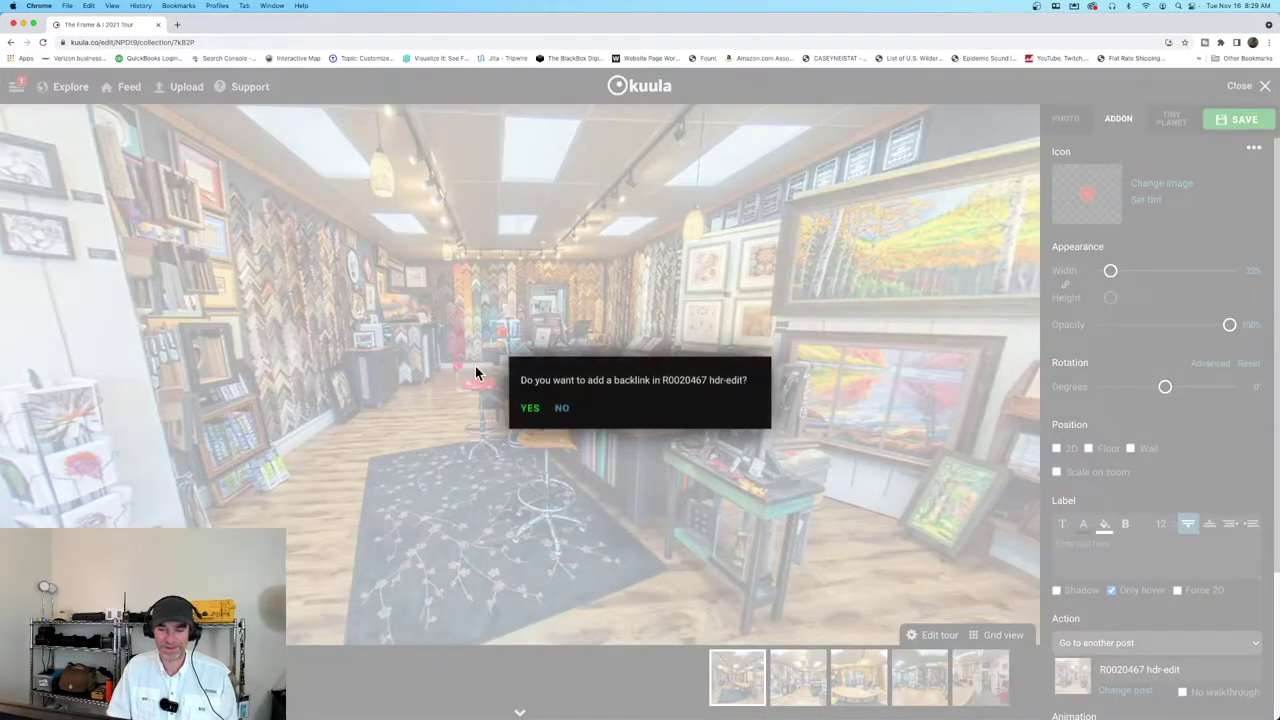
left_click(530, 409)
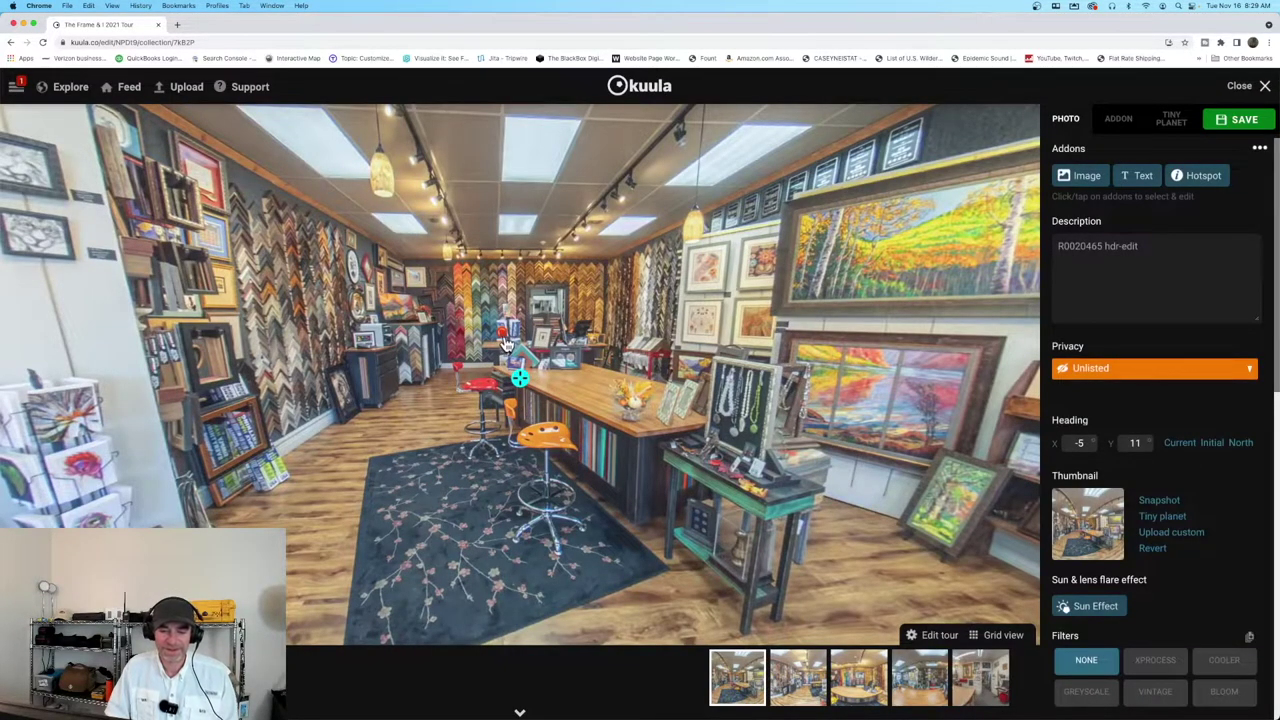
Step: Give the hotspot above the counter's far end the built-in bold white chevron icon at 99% width and save the photo
left_click(506, 342)
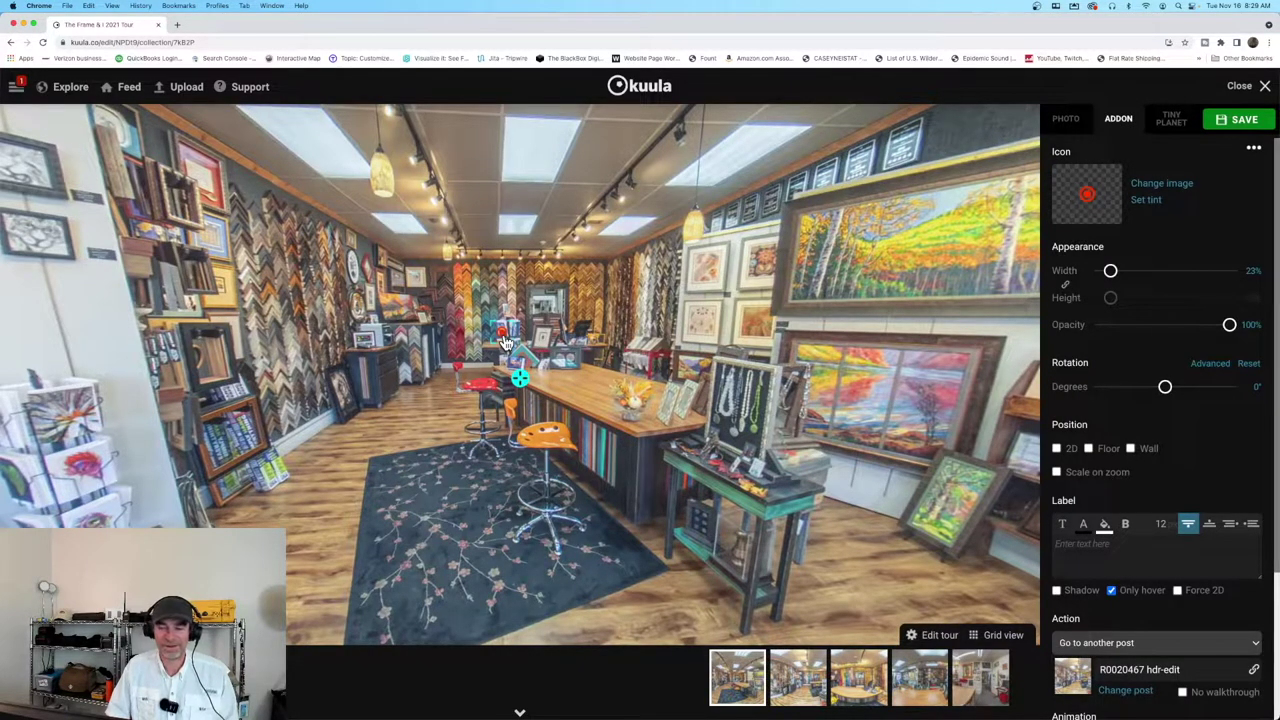
left_click(1162, 184)
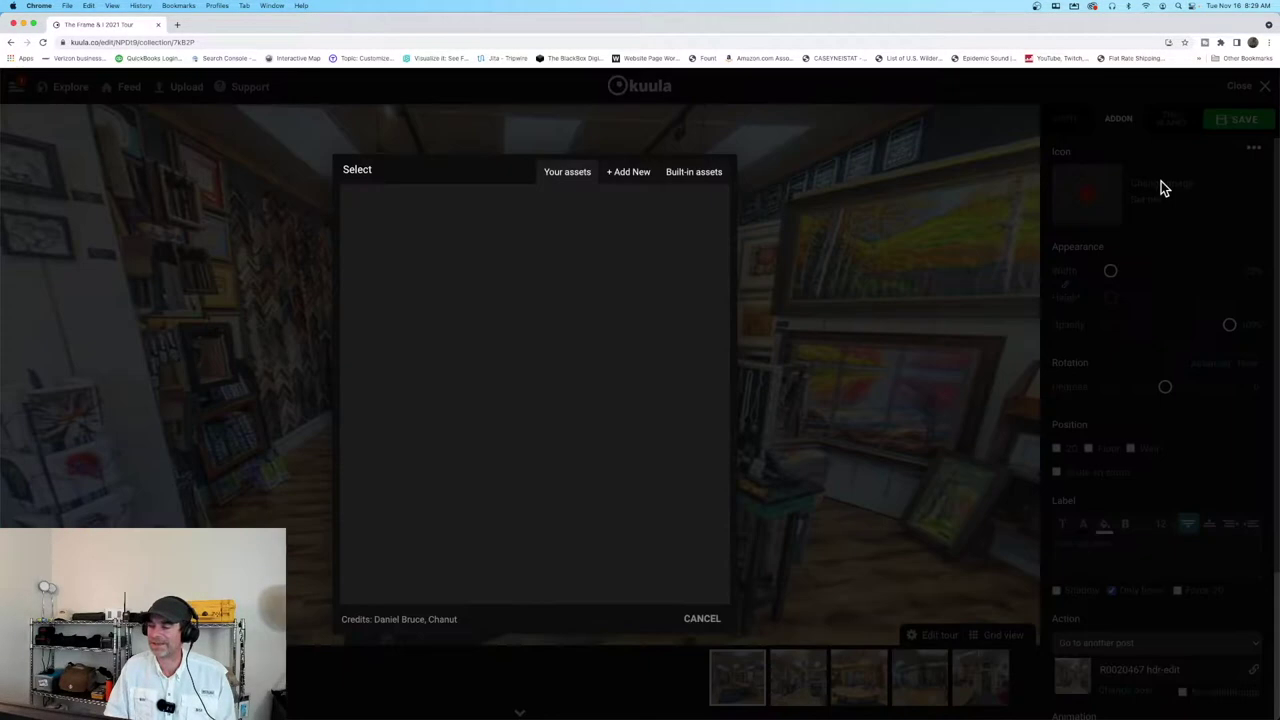
left_click(680, 175)
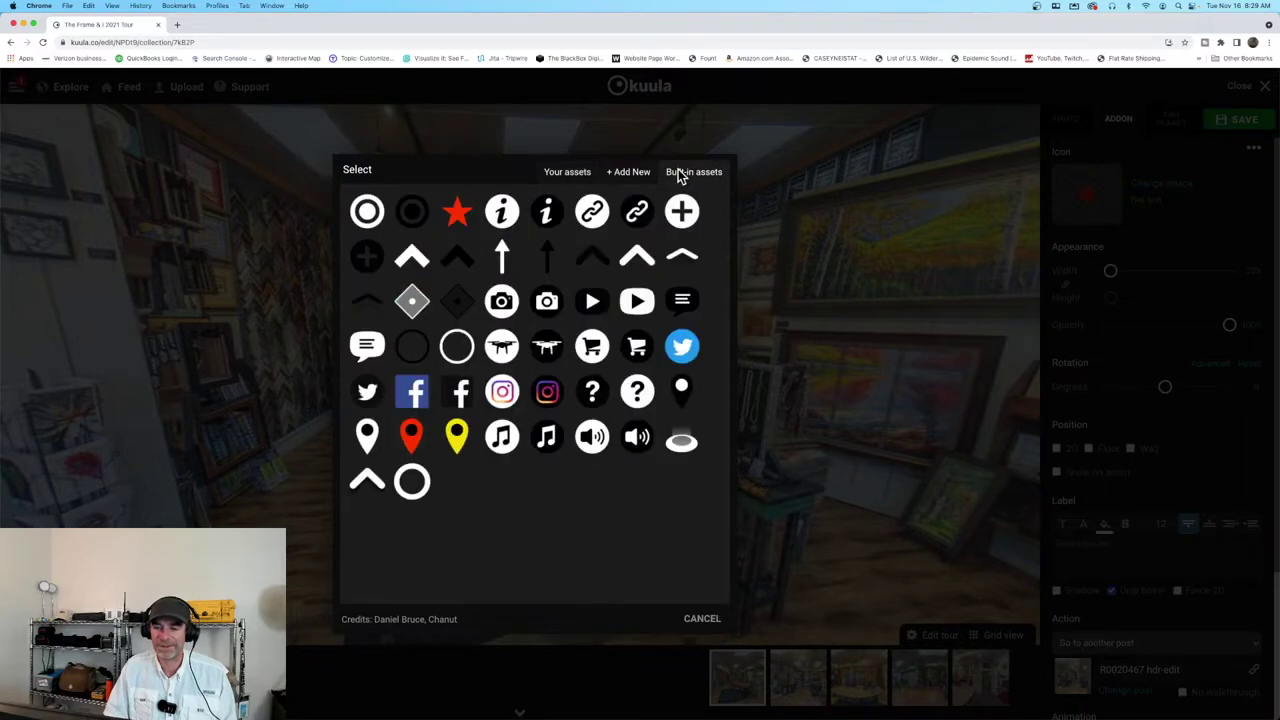
left_click(637, 260)
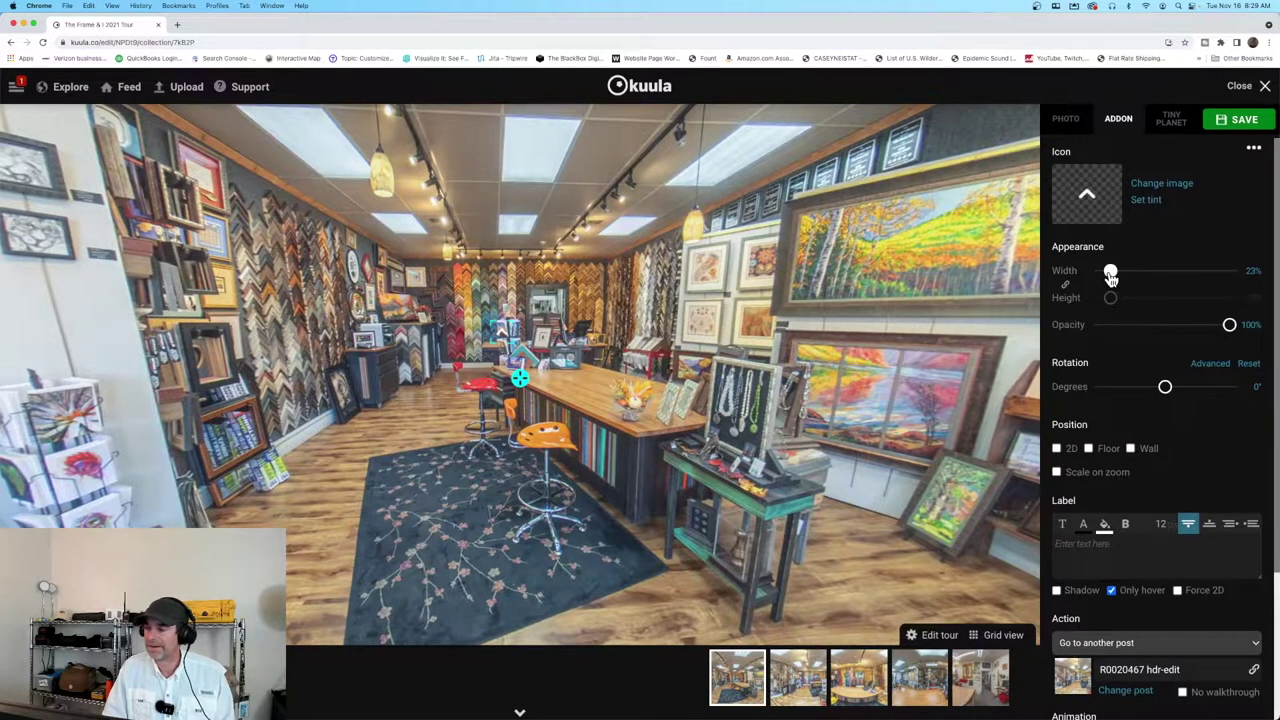
left_click_drag(1111, 278, 1144, 273)
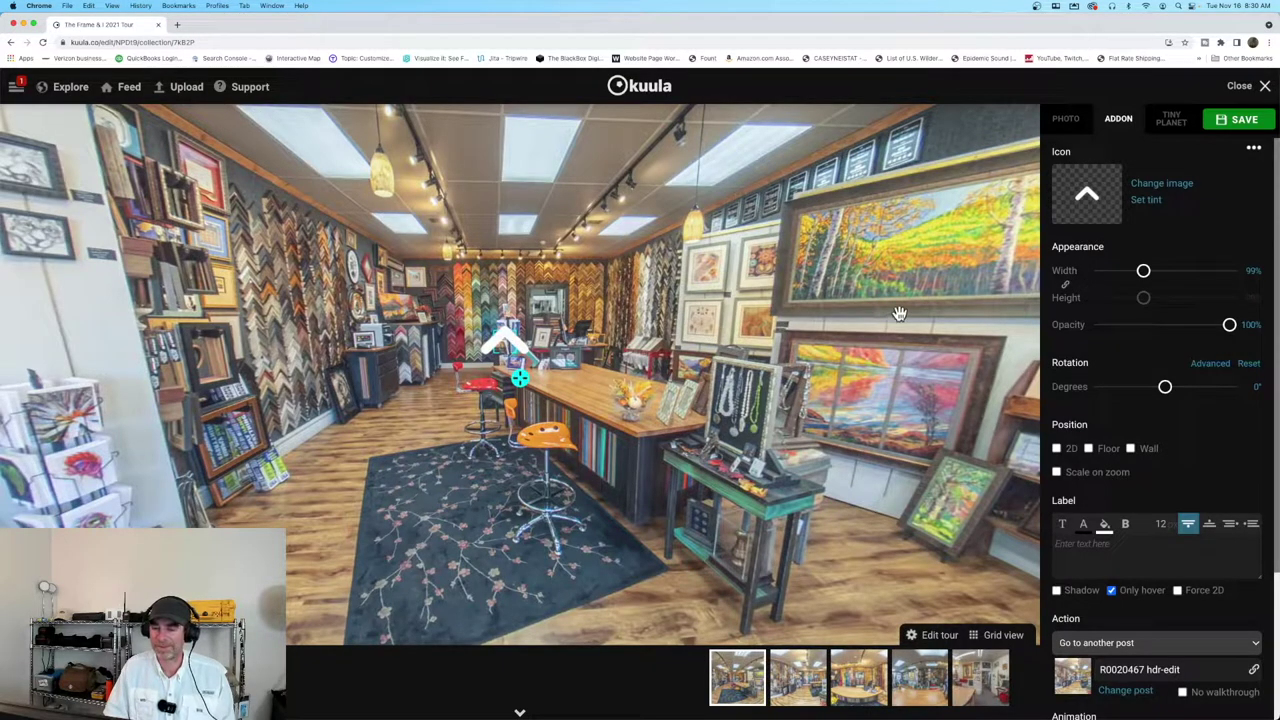
left_click(1219, 120)
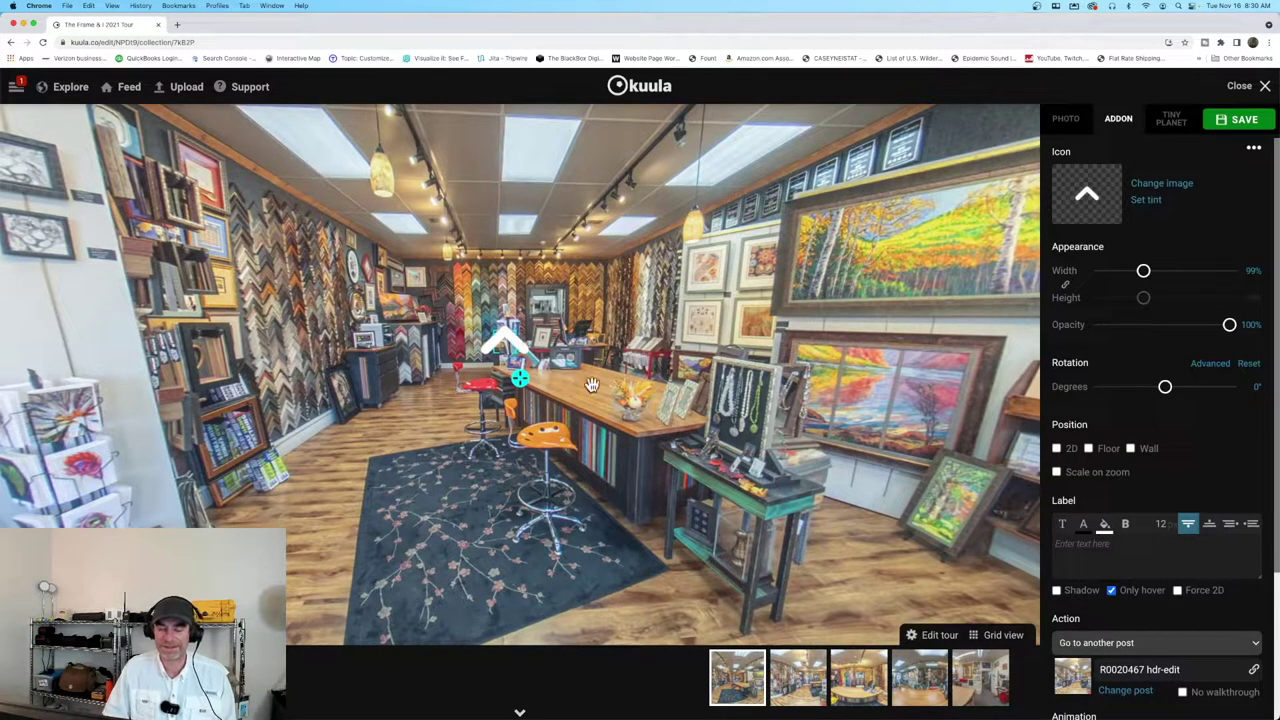
Step: Look through the built-in icons and the account's own uploaded icons available for the hotspot
left_click(1166, 186)
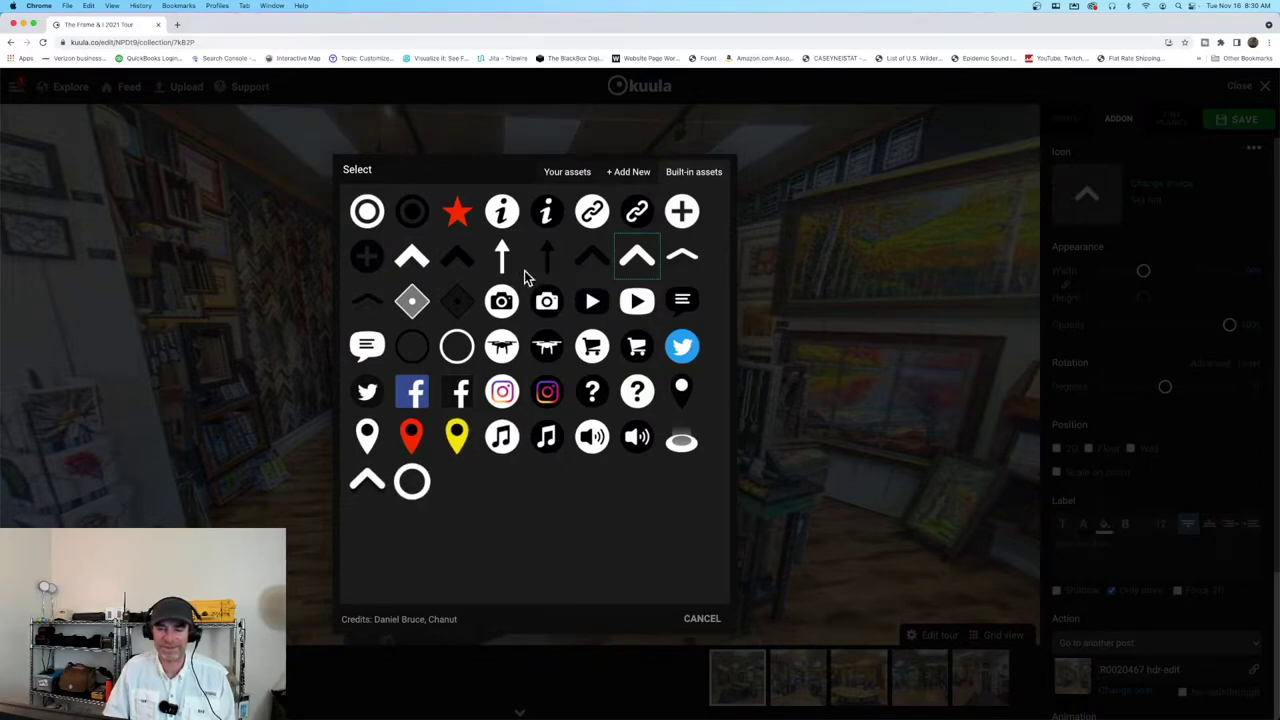
left_click(586, 175)
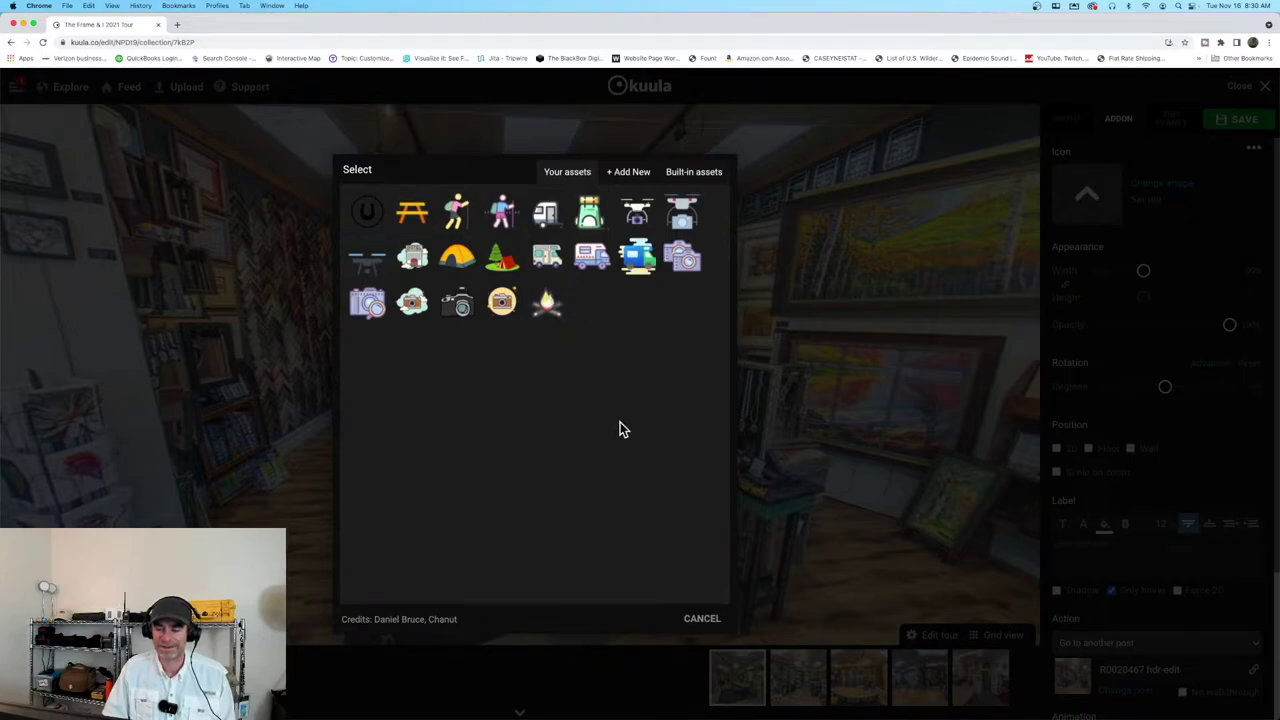
left_click(702, 620)
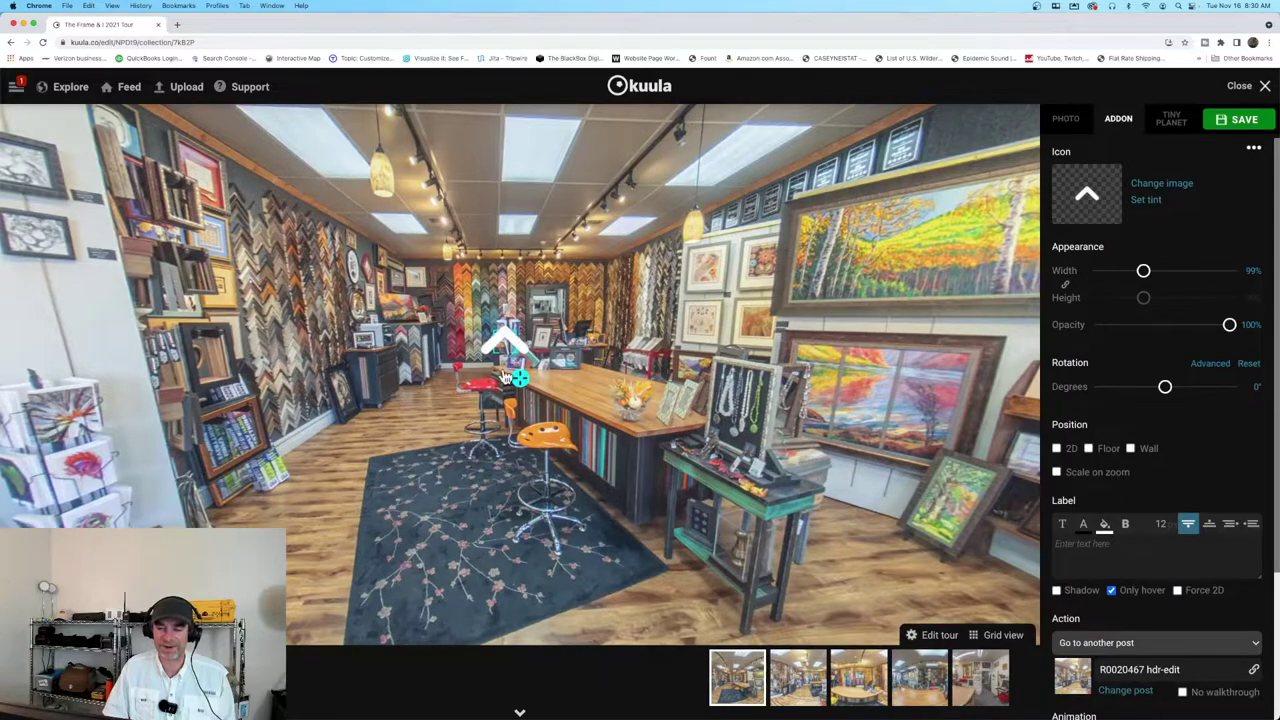
Step: Save R0020465 hdr-edit, leave the editor and follow its white chevron hotspot to test the link to R0020467 hdr-edit
left_click(1232, 121)
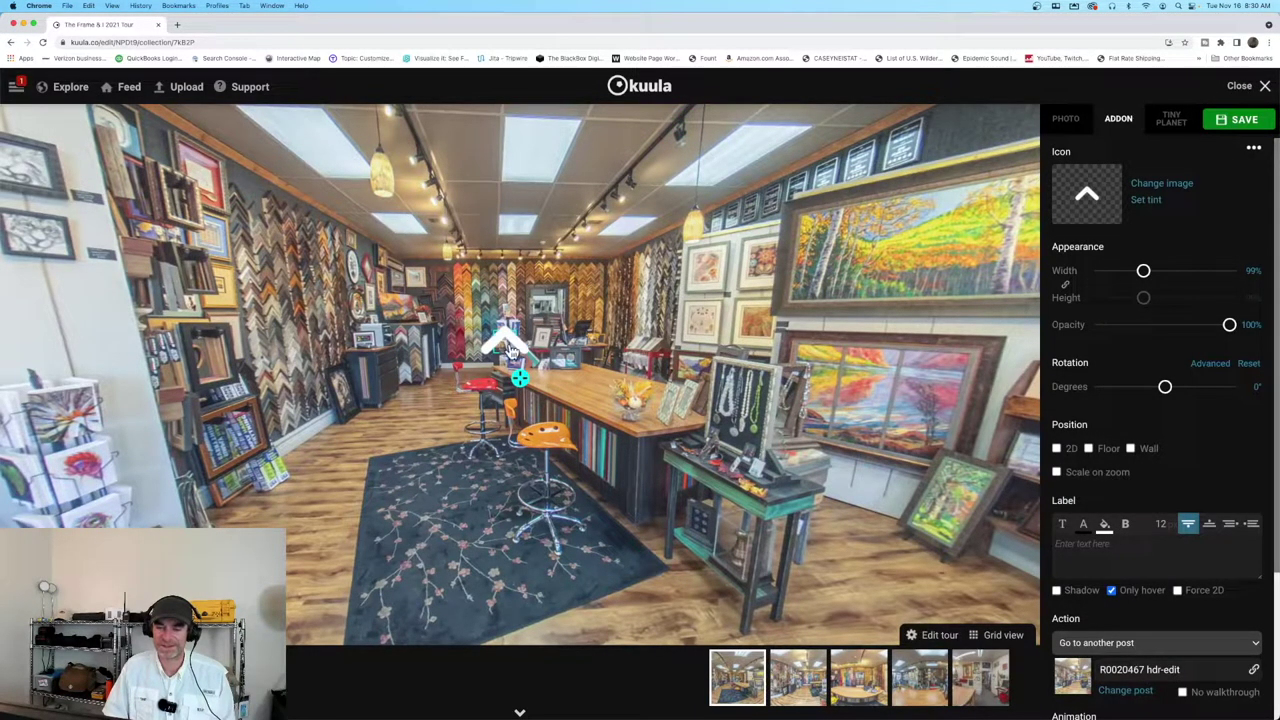
left_click(1240, 87)
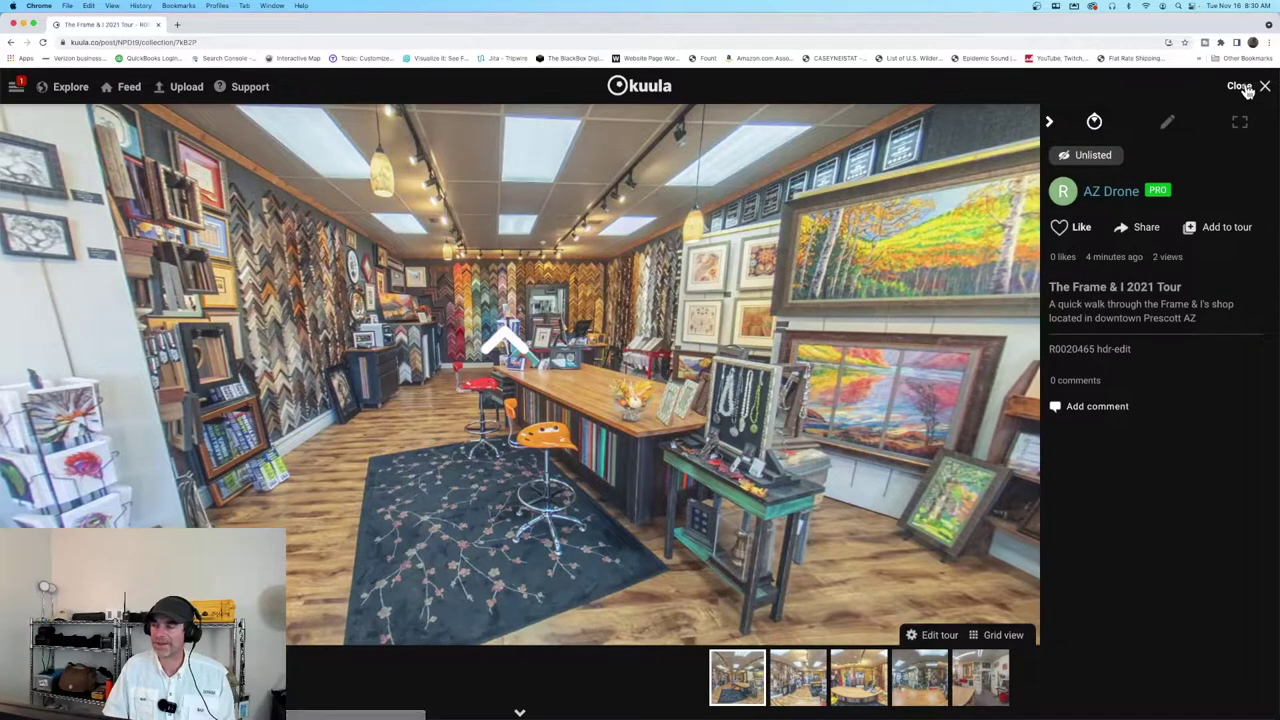
left_click(504, 336)
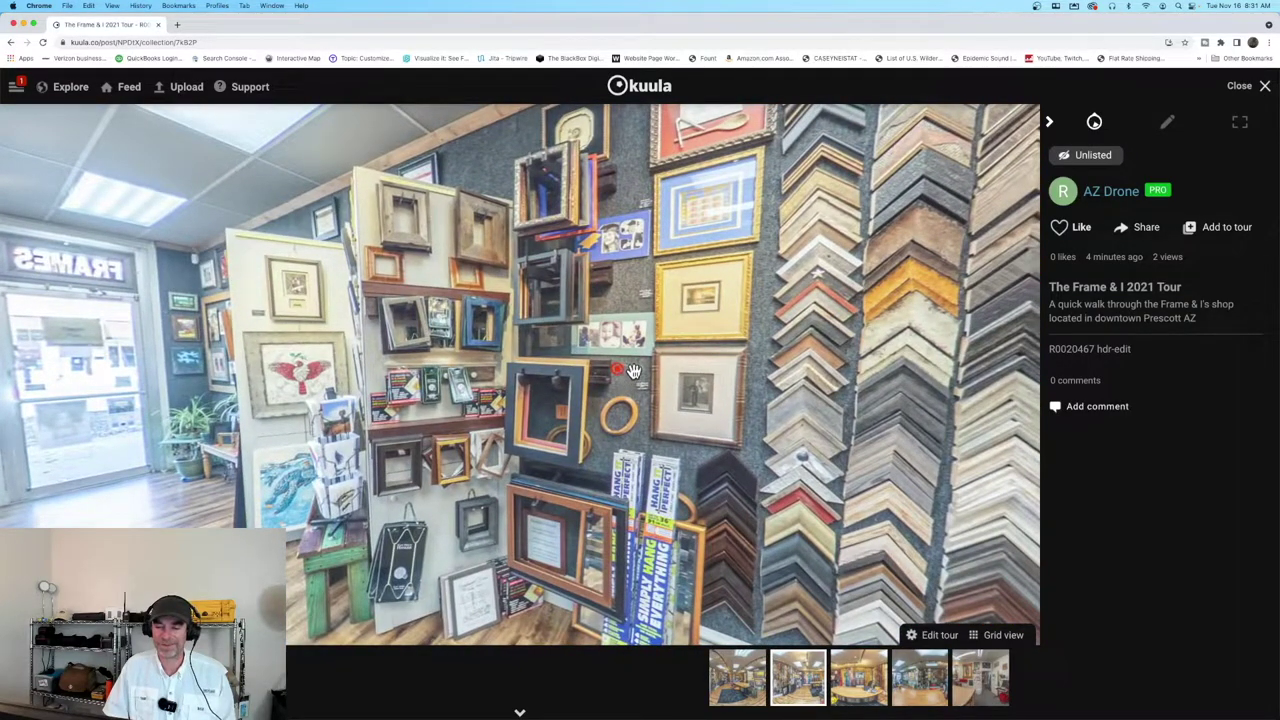
Step: Open R0020467 hdr-edit for editing and move its red backlink hotspot onto the shop's front door
left_click(1170, 128)
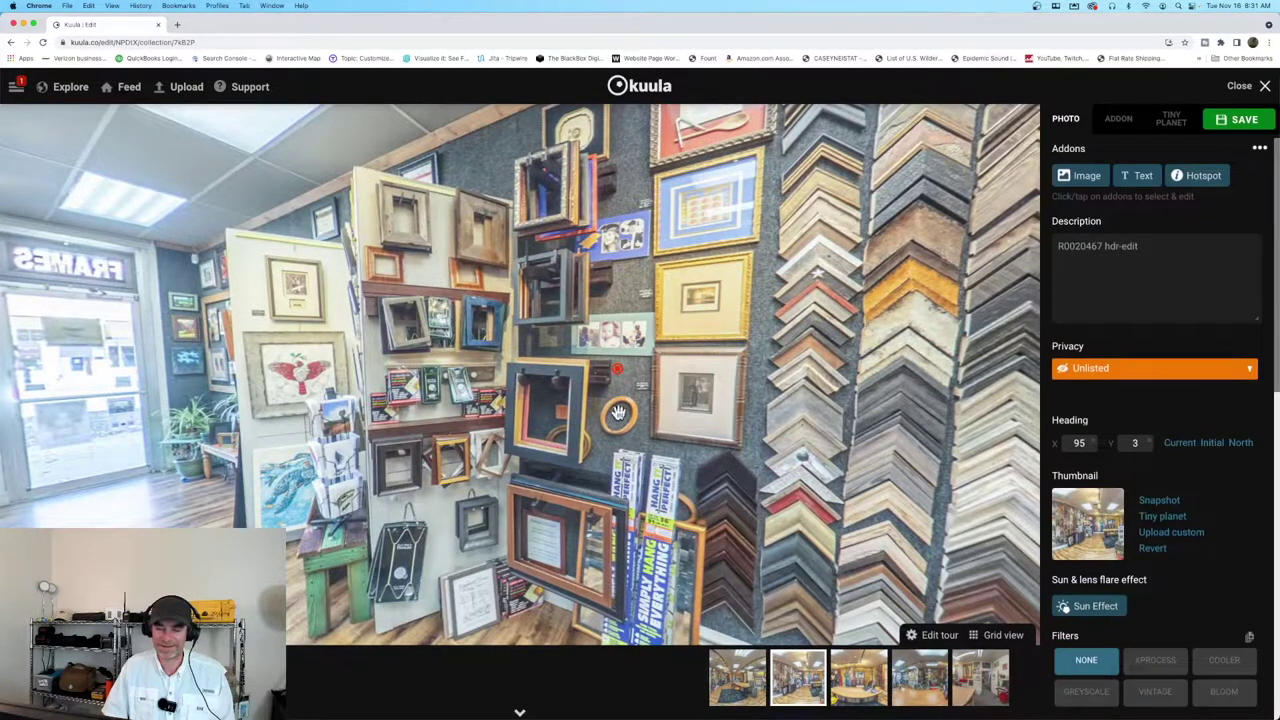
left_click_drag(620, 372, 172, 425)
left_click_drag(340, 390, 728, 408)
left_click_drag(500, 412, 467, 425)
Step: Give the front door hotspot the built-in bold white chevron icon and set its width to 108%
left_click(1158, 182)
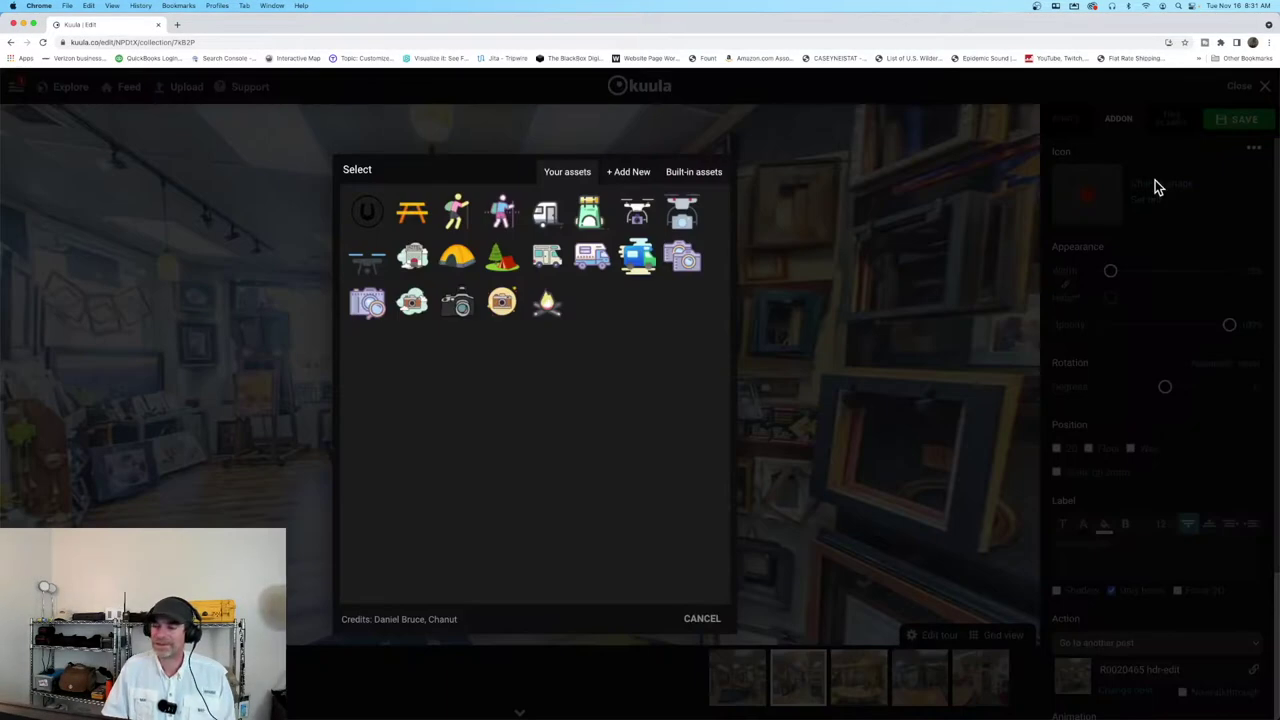
left_click(692, 174)
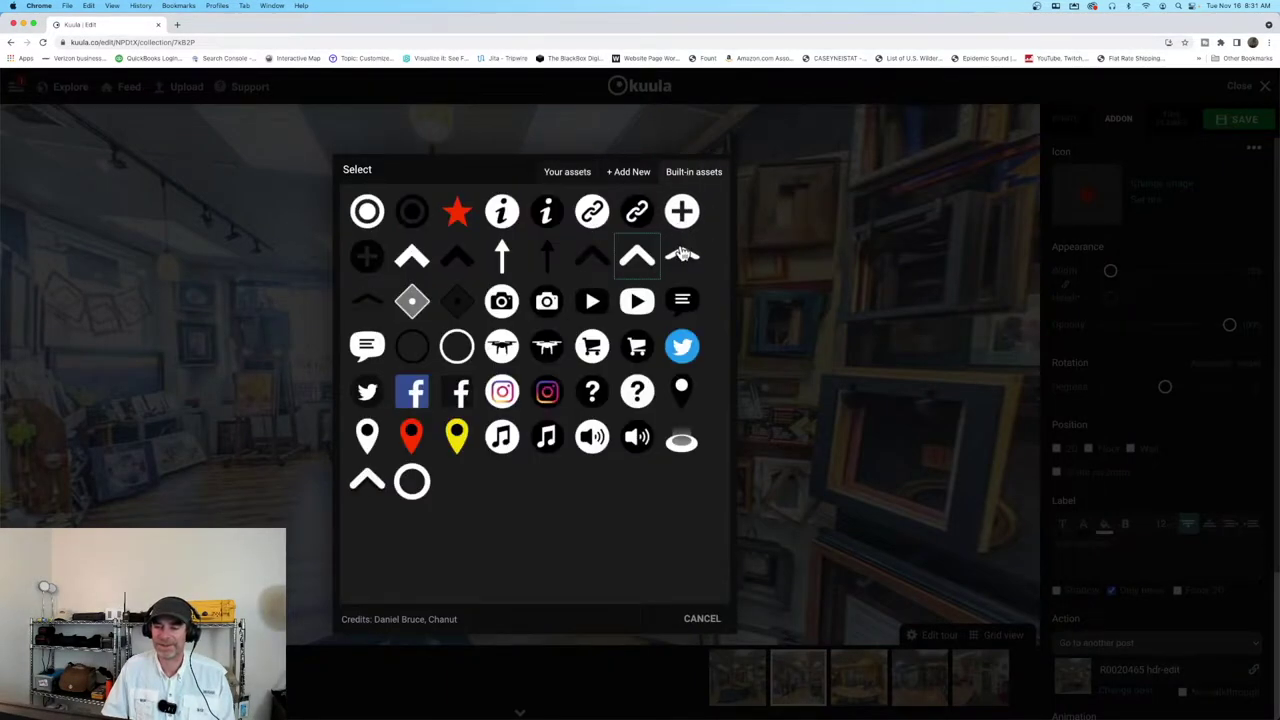
left_click(652, 252)
left_click_drag(1111, 272, 1148, 276)
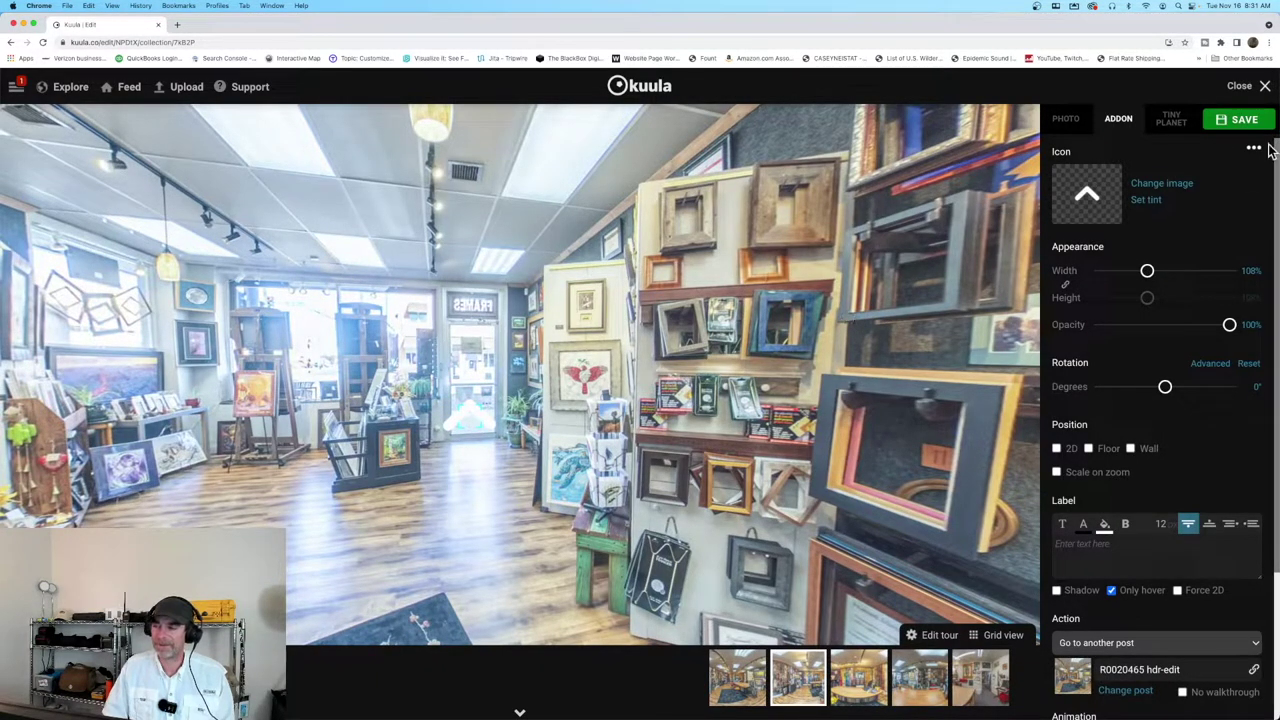
Step: Change the front door hotspot's icon to the built-in bold black chevron and save R0020467 hdr-edit
left_click(1174, 185)
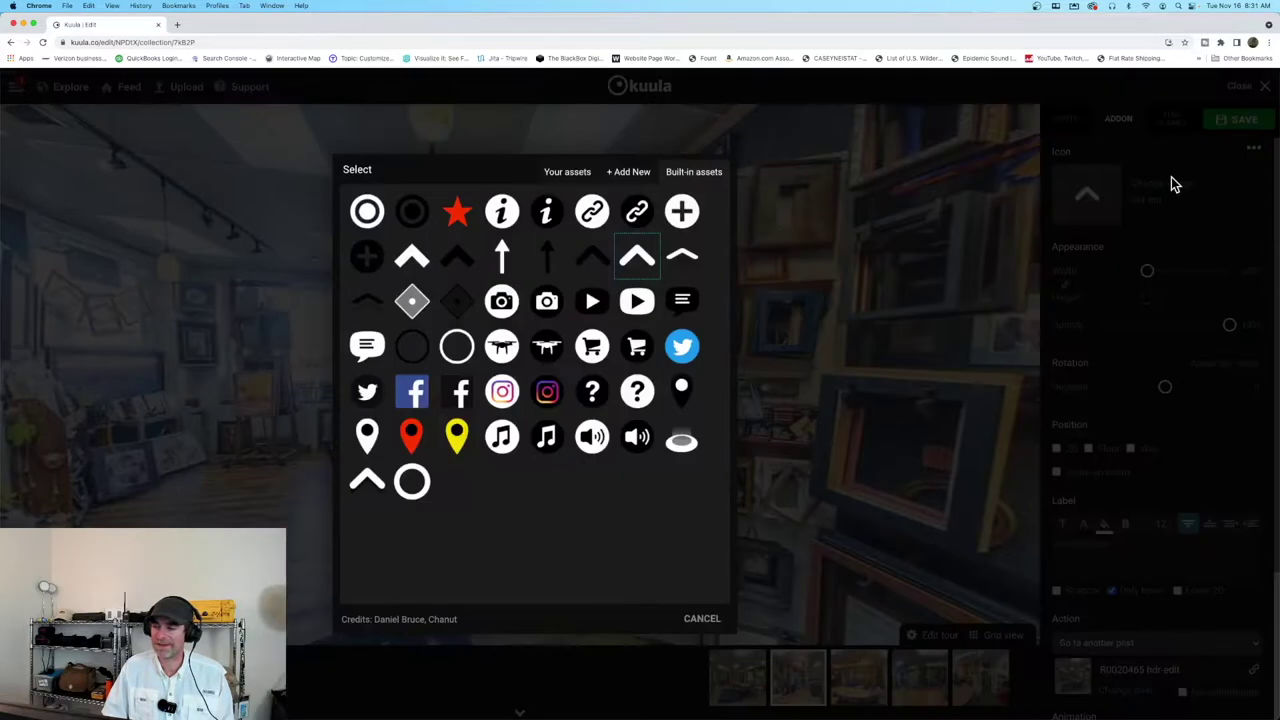
left_click(595, 255)
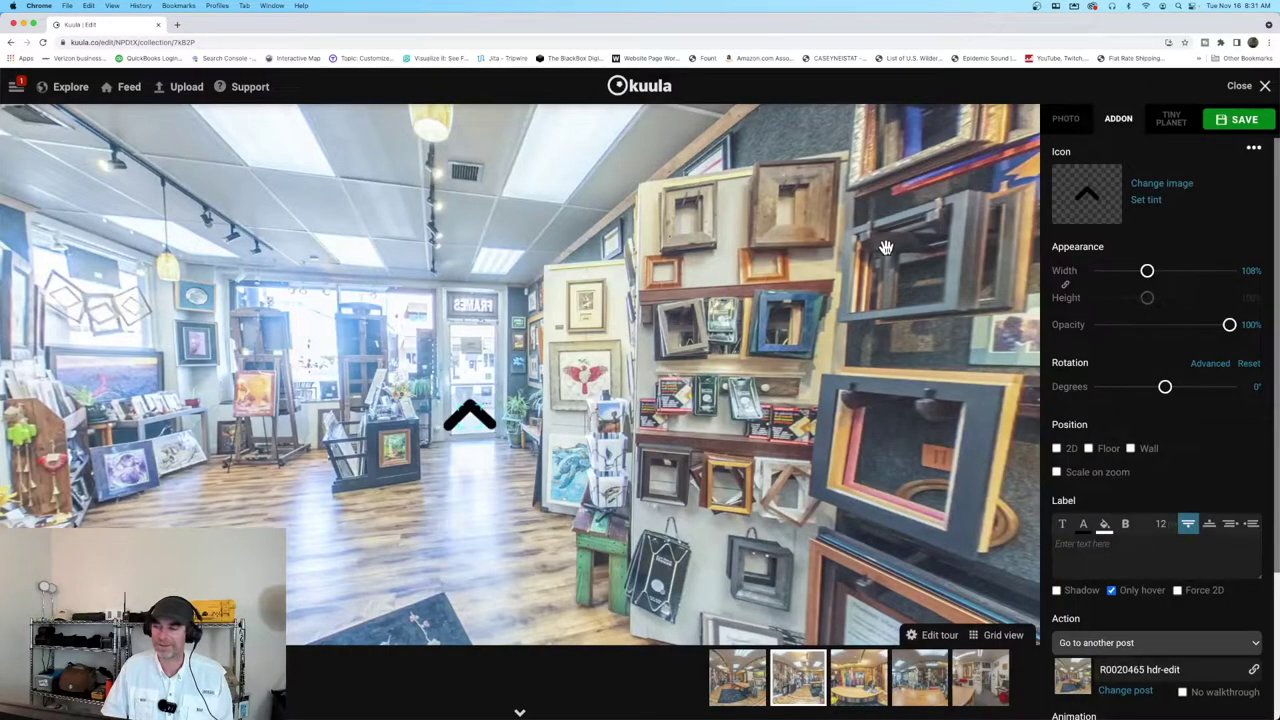
left_click(1240, 121)
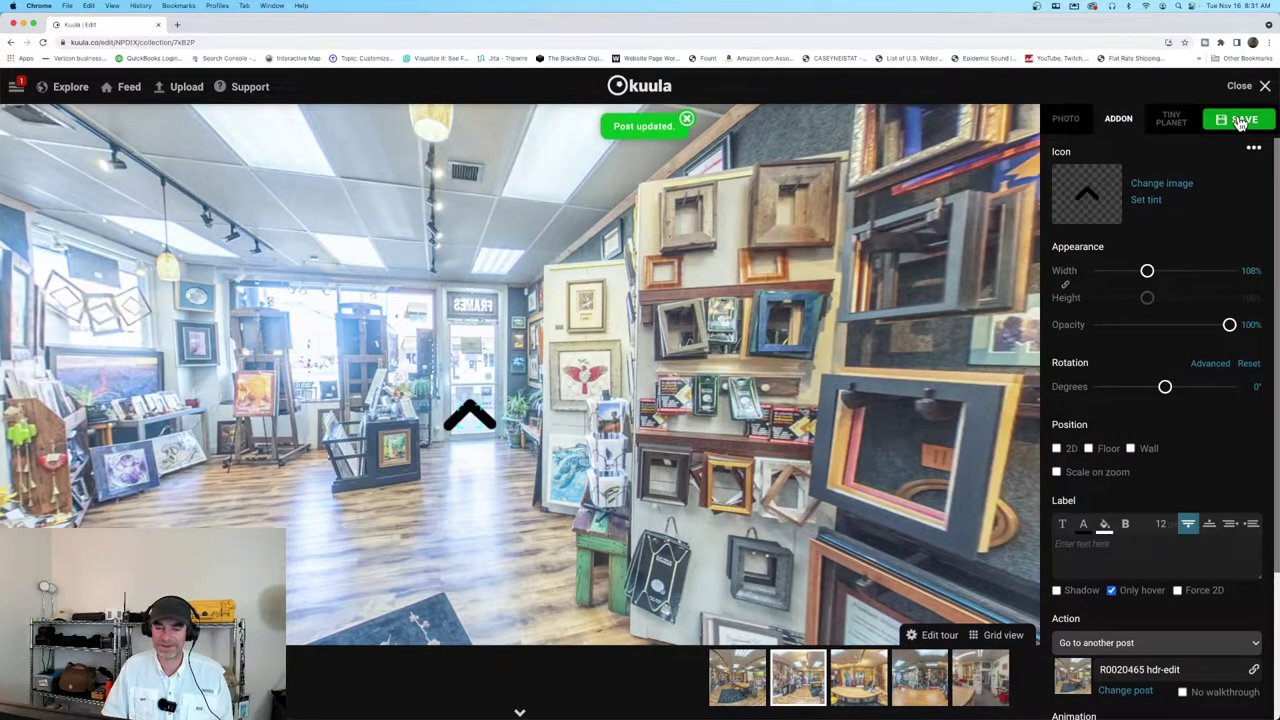
Step: Leave the editor and test the chevron hotspots in both directions between R0020467 hdr-edit and R0020465 hdr-edit
left_click(1238, 87)
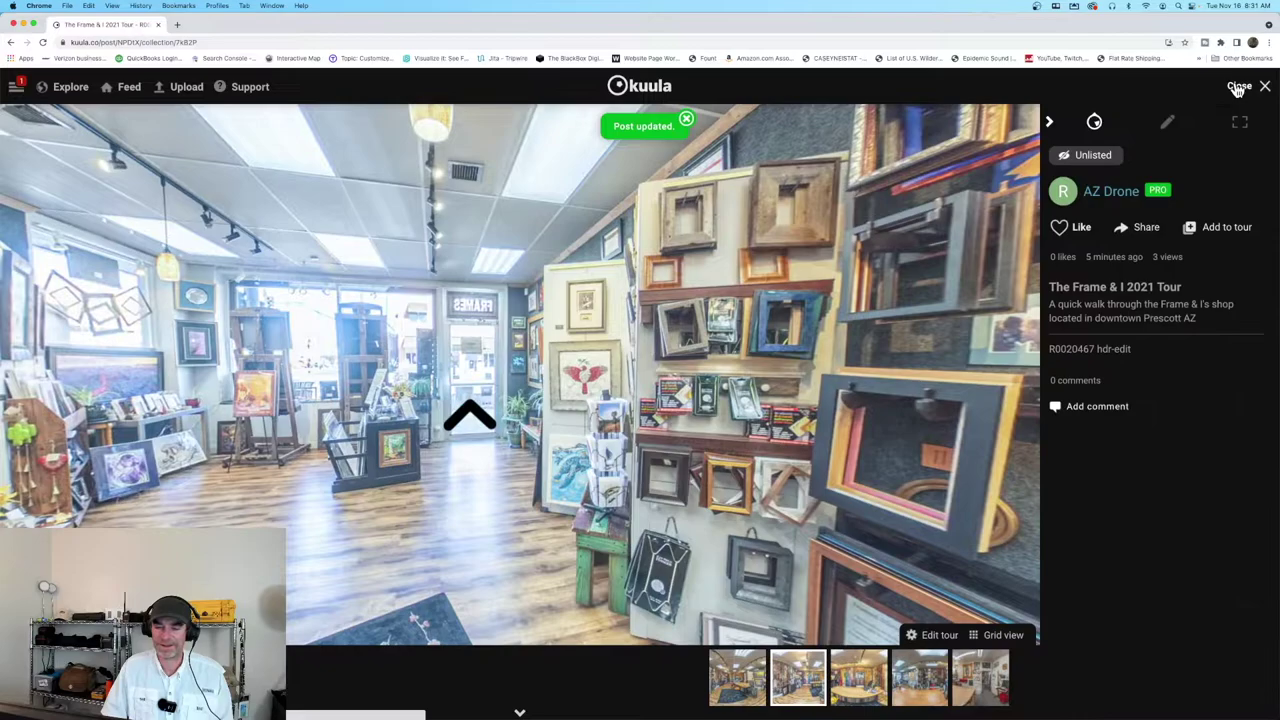
left_click(475, 414)
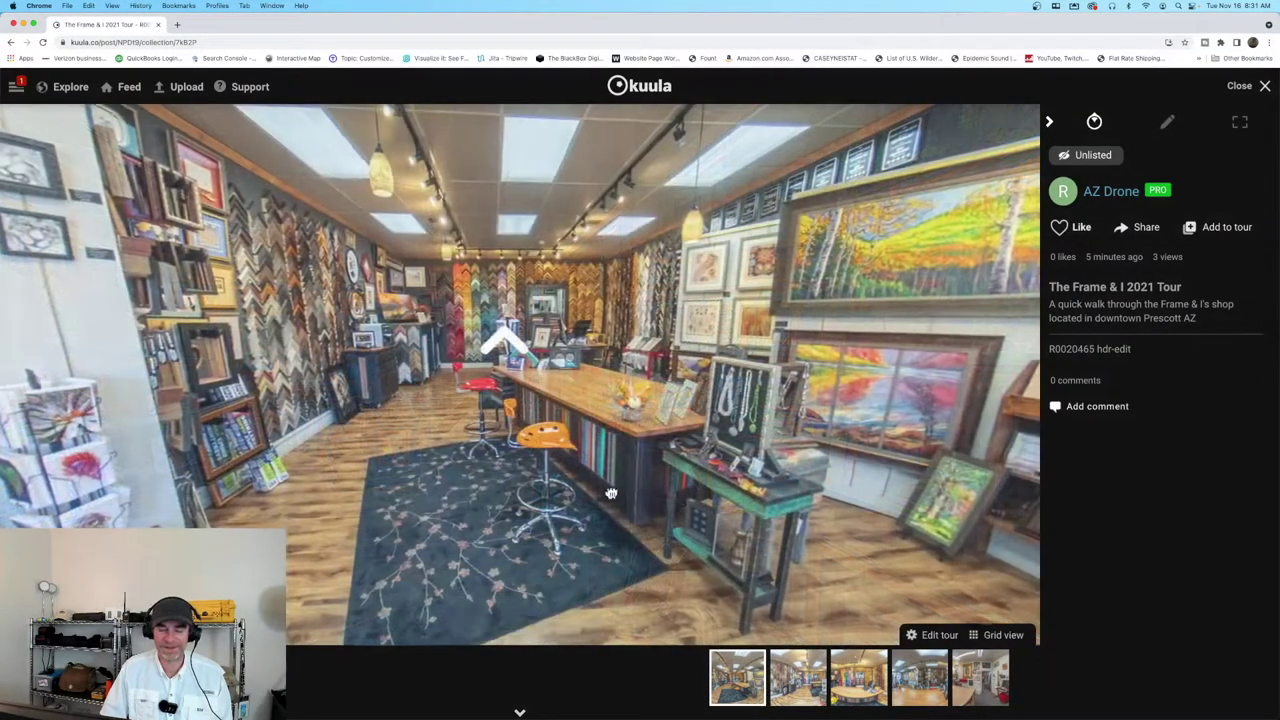
left_click_drag(611, 493, 594, 425)
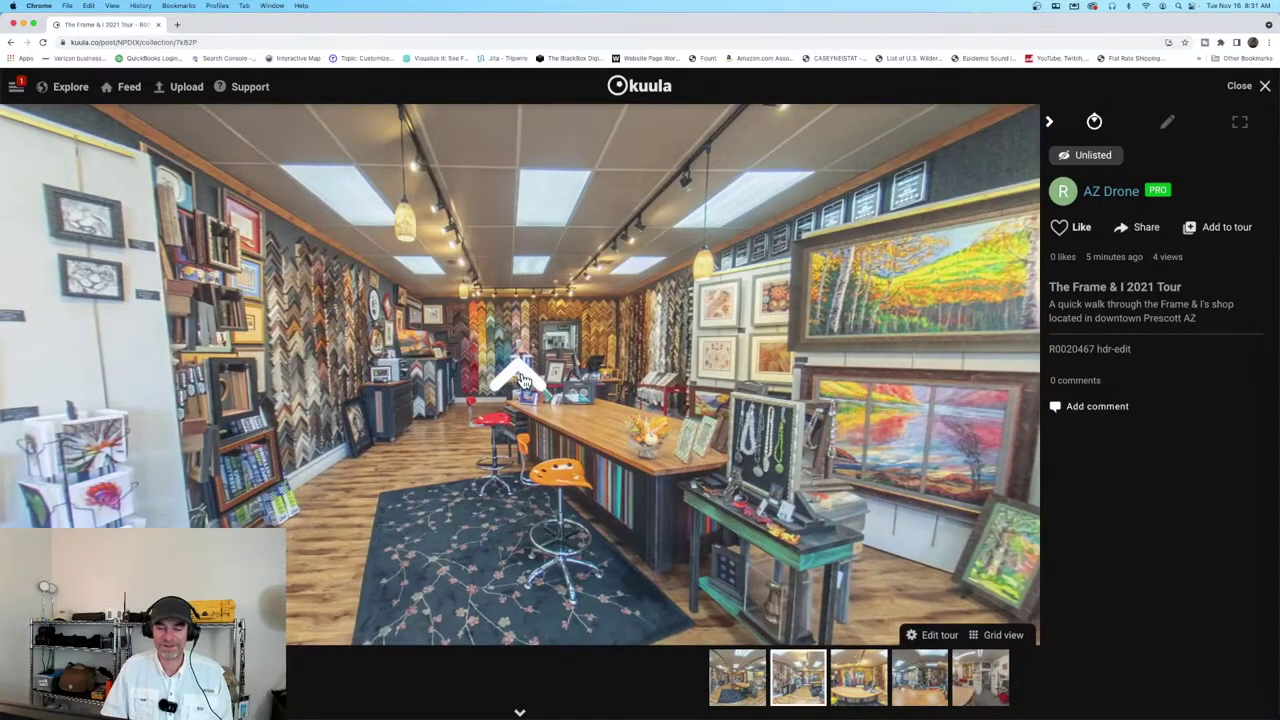
left_click(520, 380)
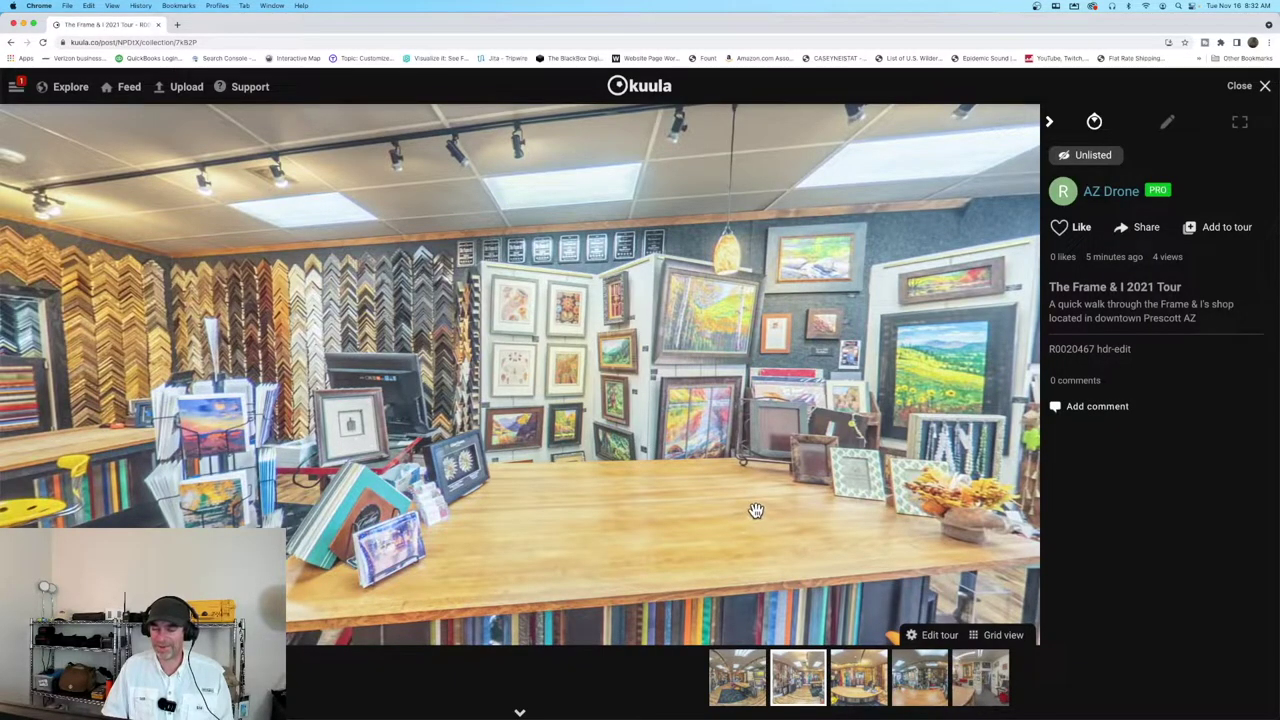
Step: Look around the third photo, R0020469 hdr-edit, to find where it was taken, and return to R0020467 hdr-edit
left_click(847, 680)
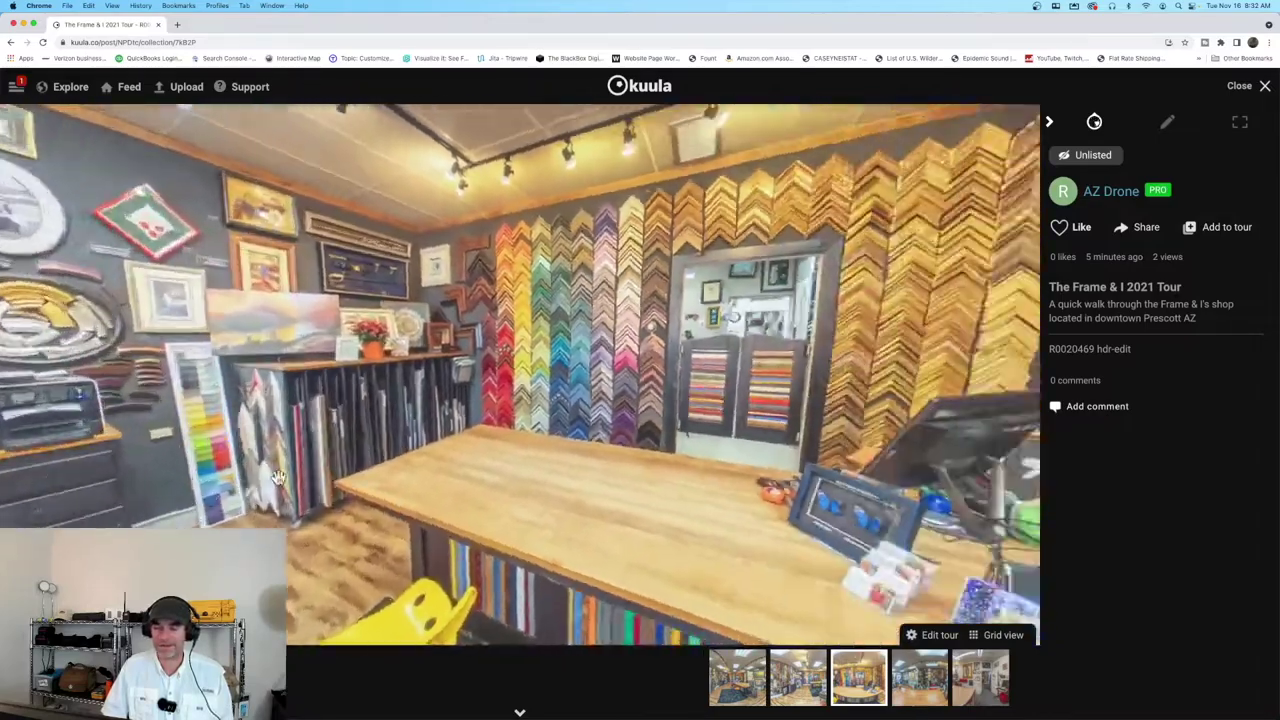
left_click_drag(278, 478, 545, 476)
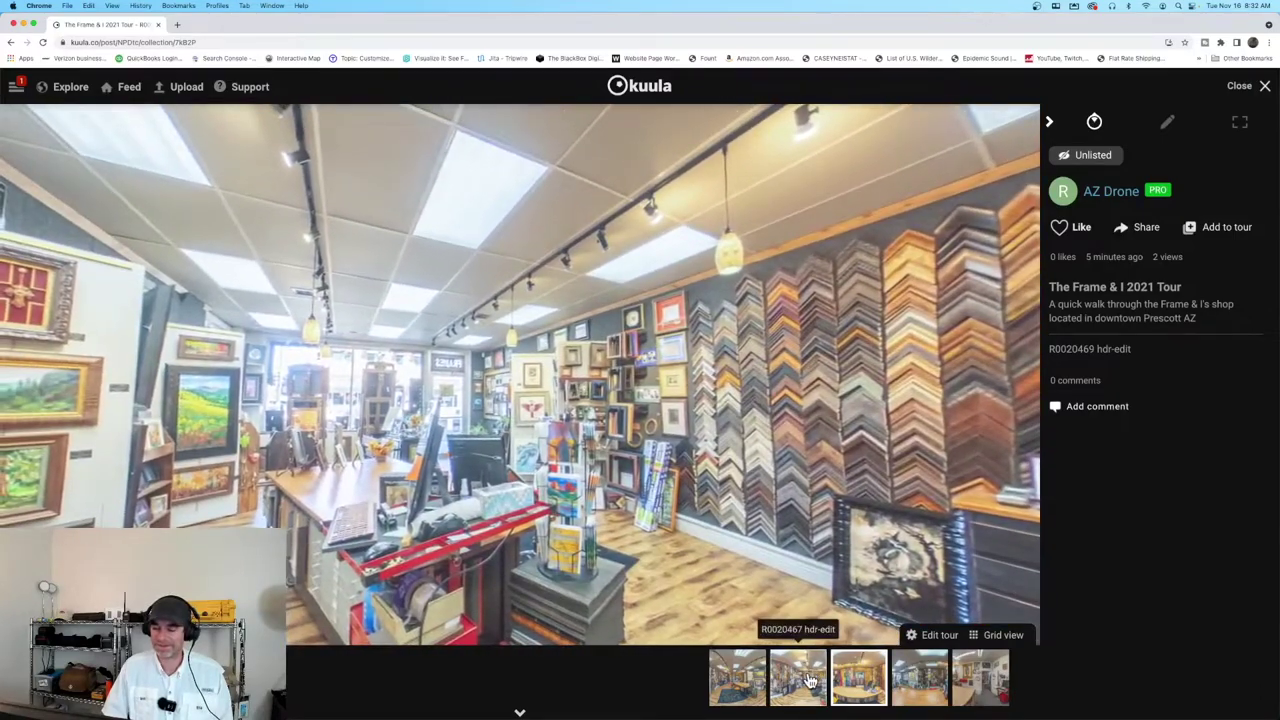
left_click(810, 681)
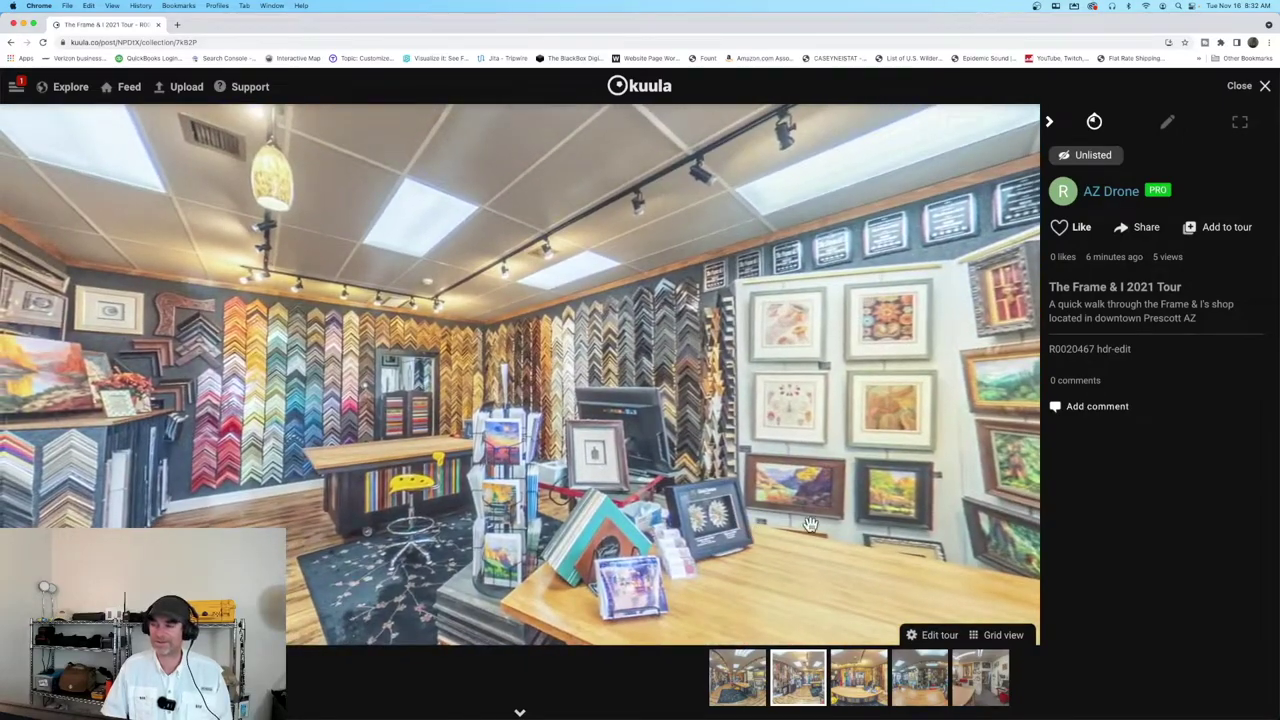
Step: In R0020467 hdr-edit, place a hotspot to R0020469 hdr-edit above the rear counter, add a backlink and save
left_click(1170, 118)
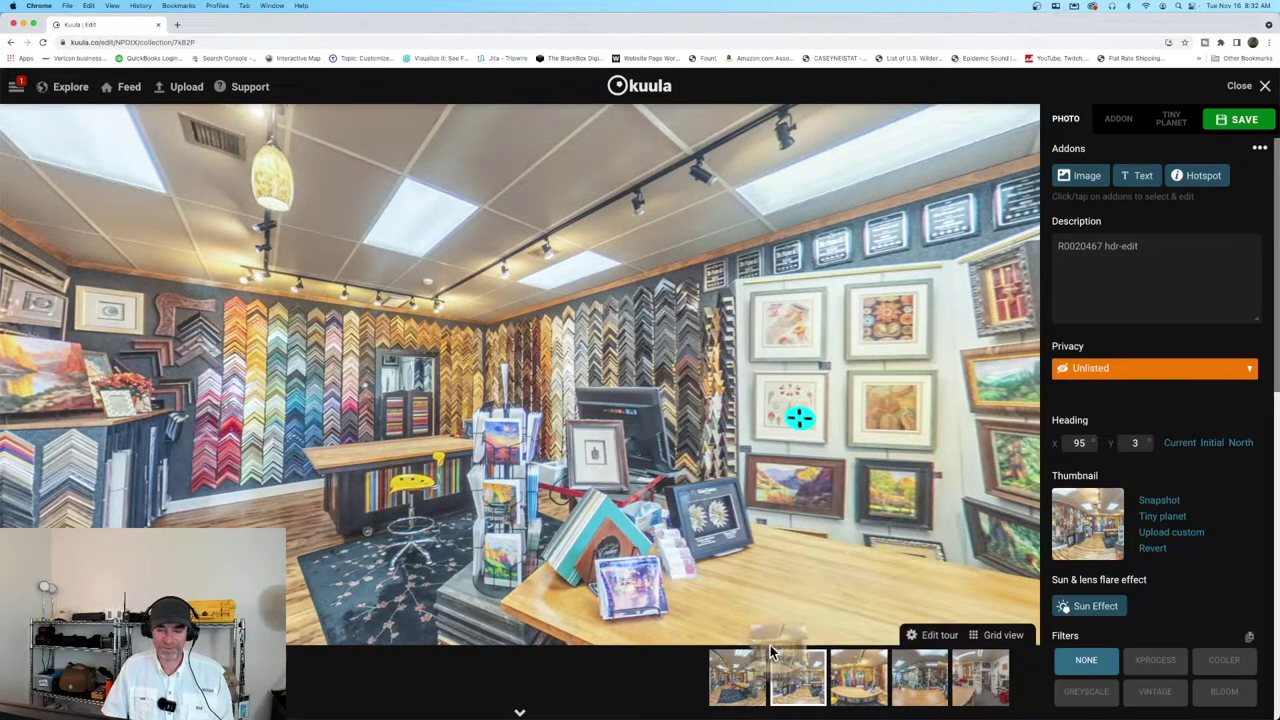
left_click(445, 447)
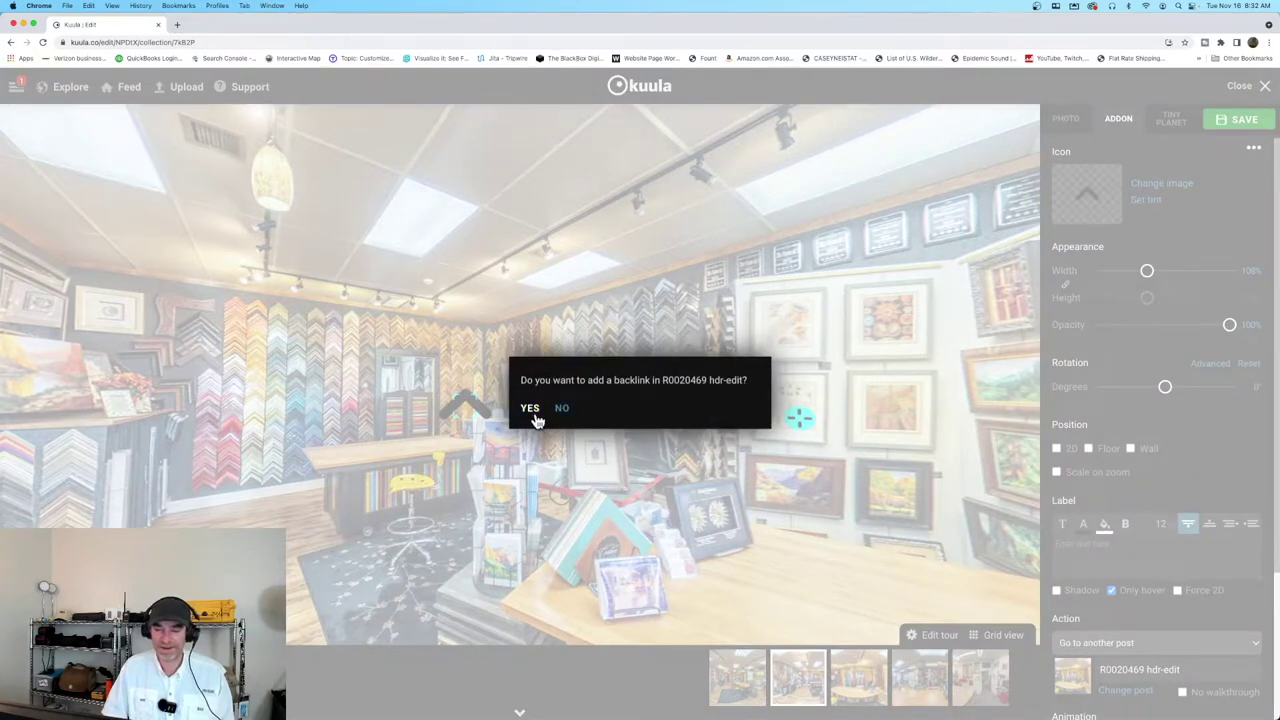
left_click(530, 410)
left_click_drag(467, 413, 462, 420)
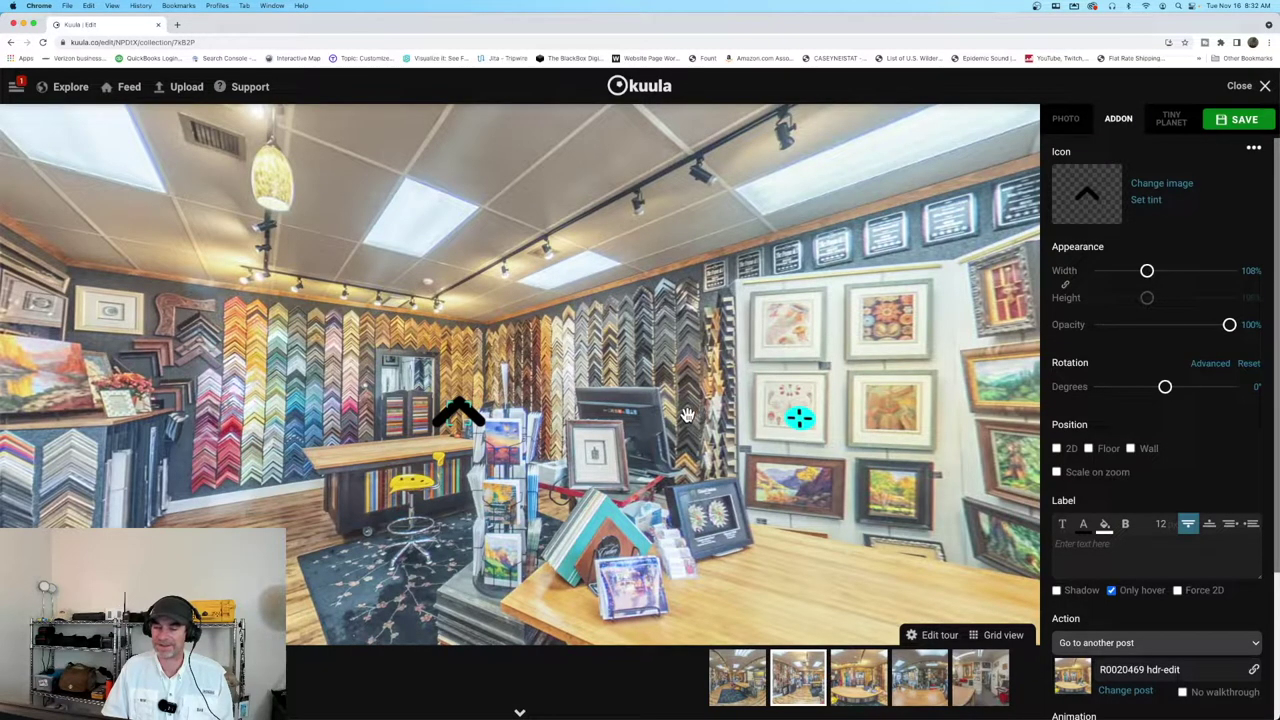
left_click(1243, 121)
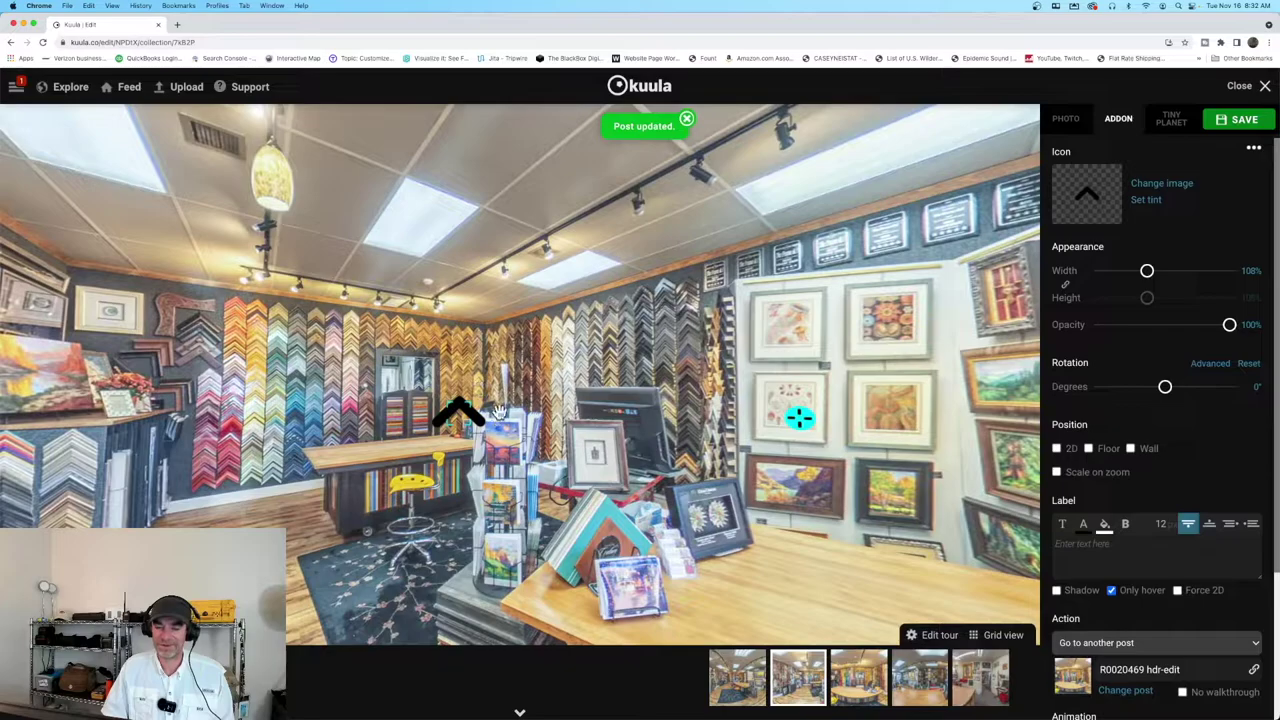
Step: Leave the editor, follow the chevron to R0020469 hdr-edit and look around it to check where its backlink sits
left_click(1241, 88)
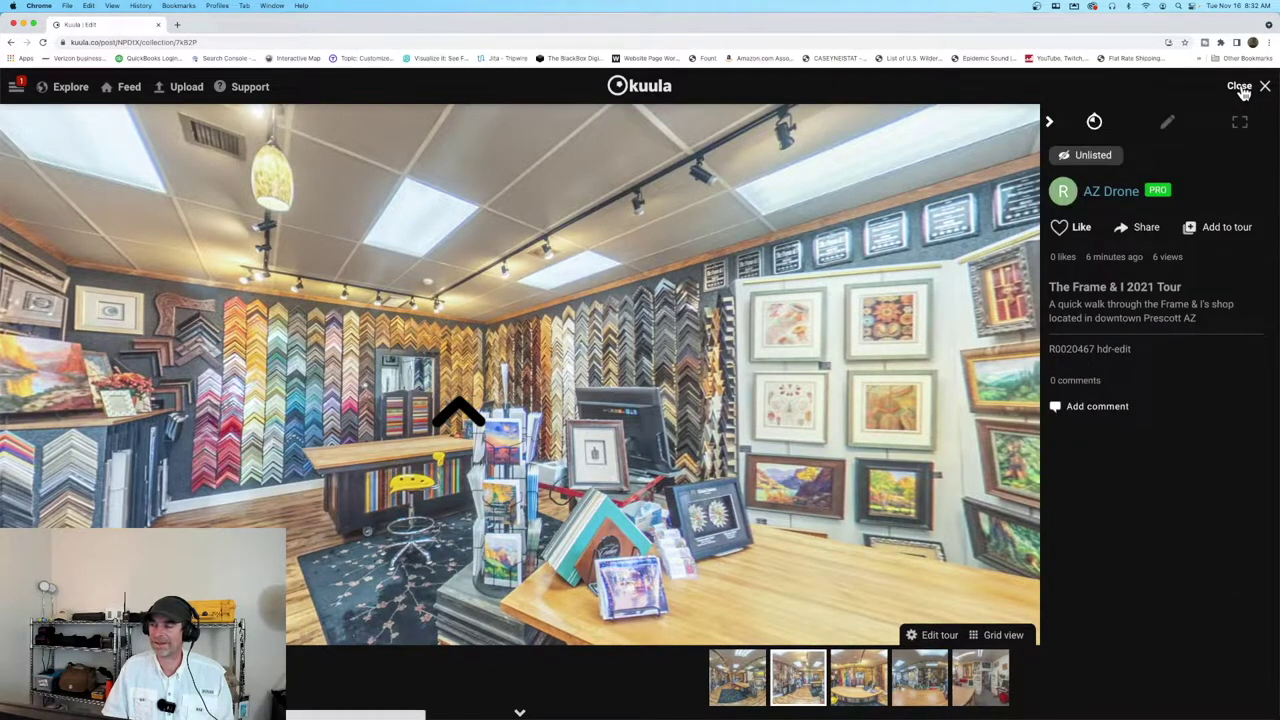
left_click(462, 418)
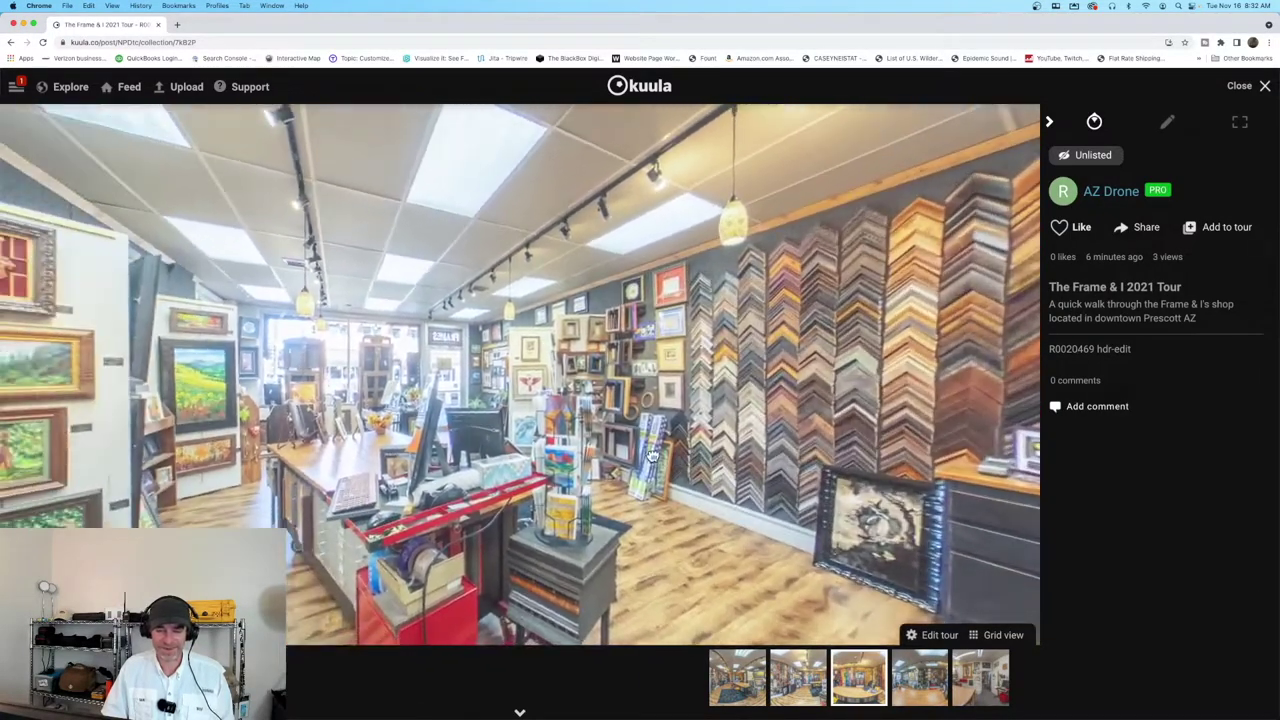
left_click_drag(651, 455, 325, 467)
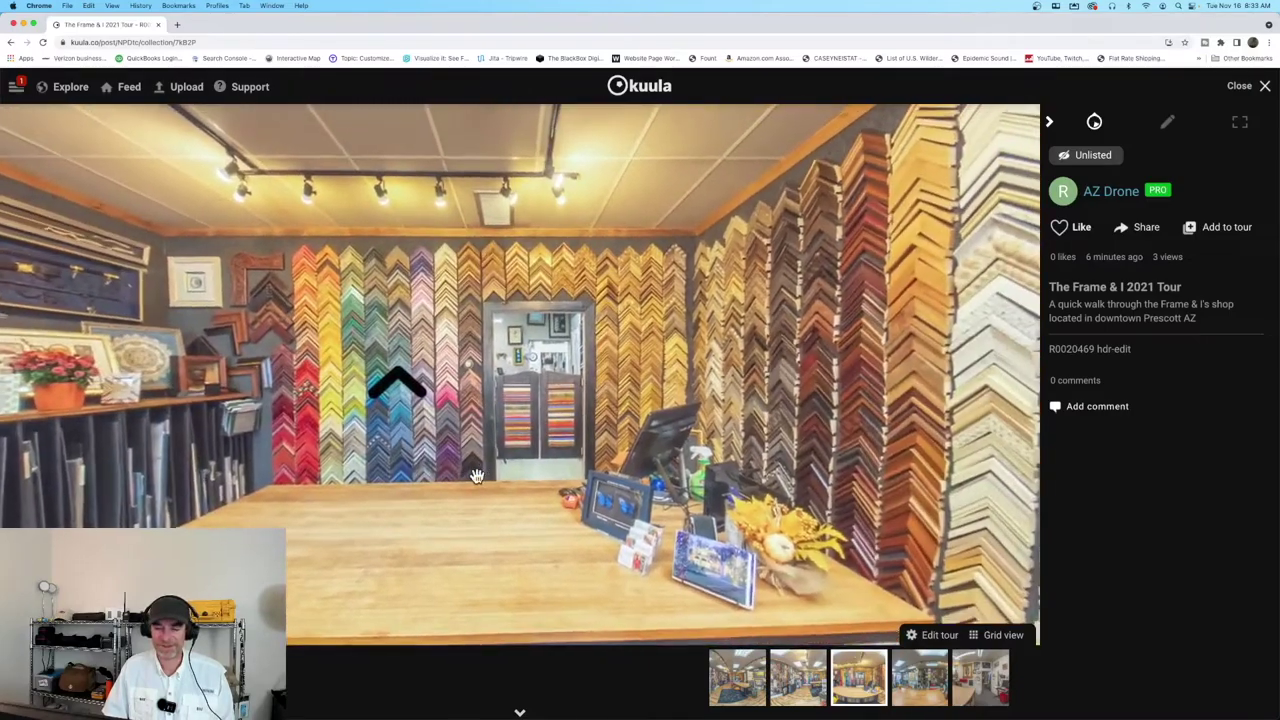
mouse_move(476, 476)
left_mouse_down()
mouse_move(437, 477)
mouse_move(482, 472)
left_mouse_up()
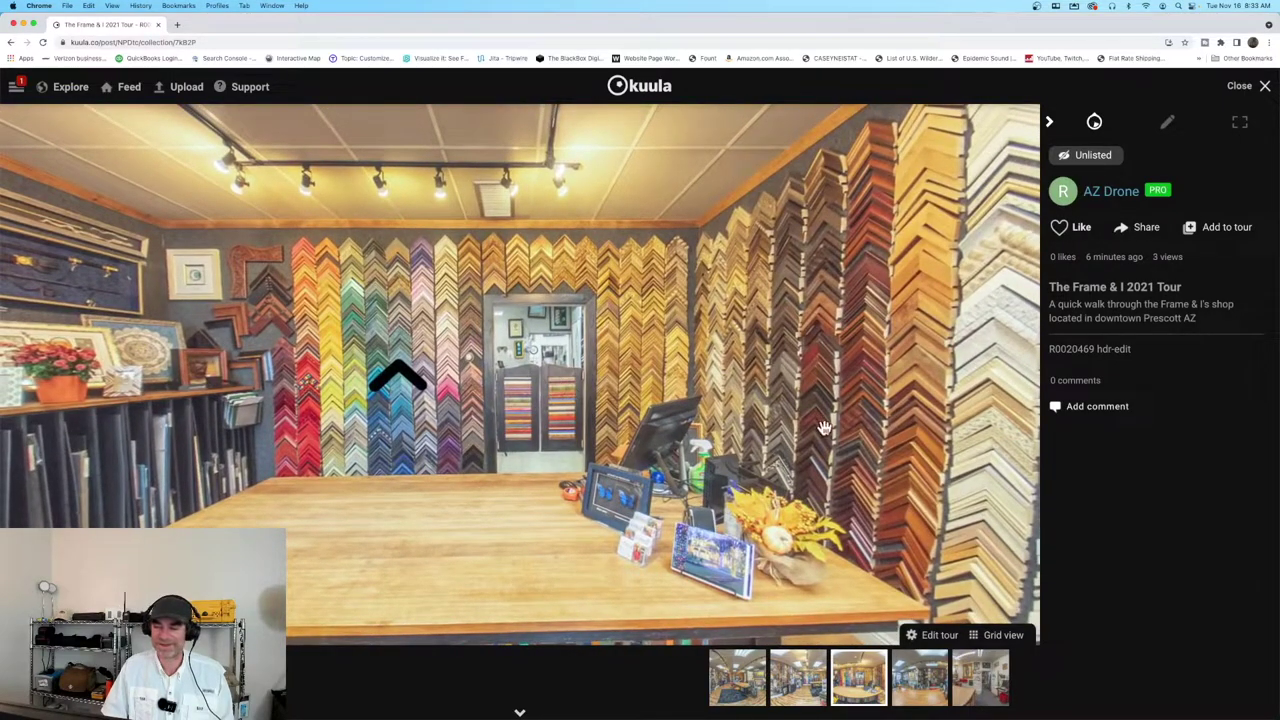
Step: In R0020469 hdr-edit, move the backlink chevron from the colored moulding wall to the card rack facing the shop front, and save
left_click(1170, 126)
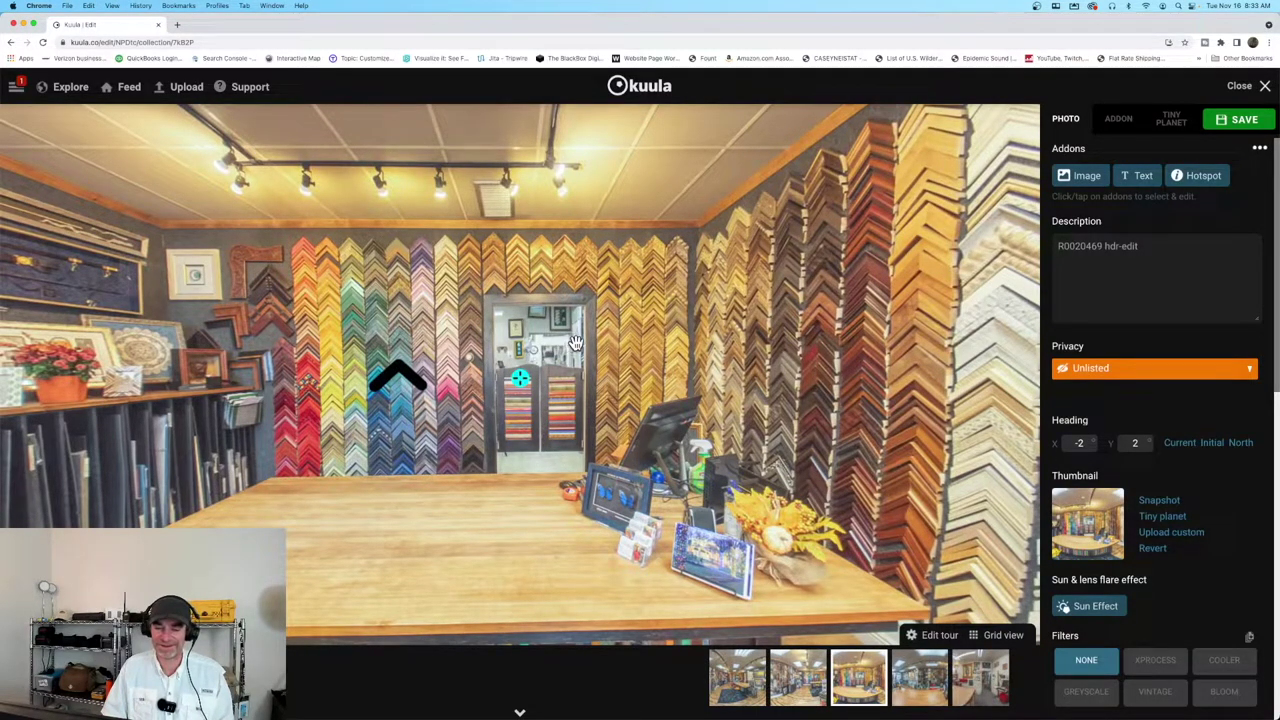
left_click_drag(396, 378, 818, 390)
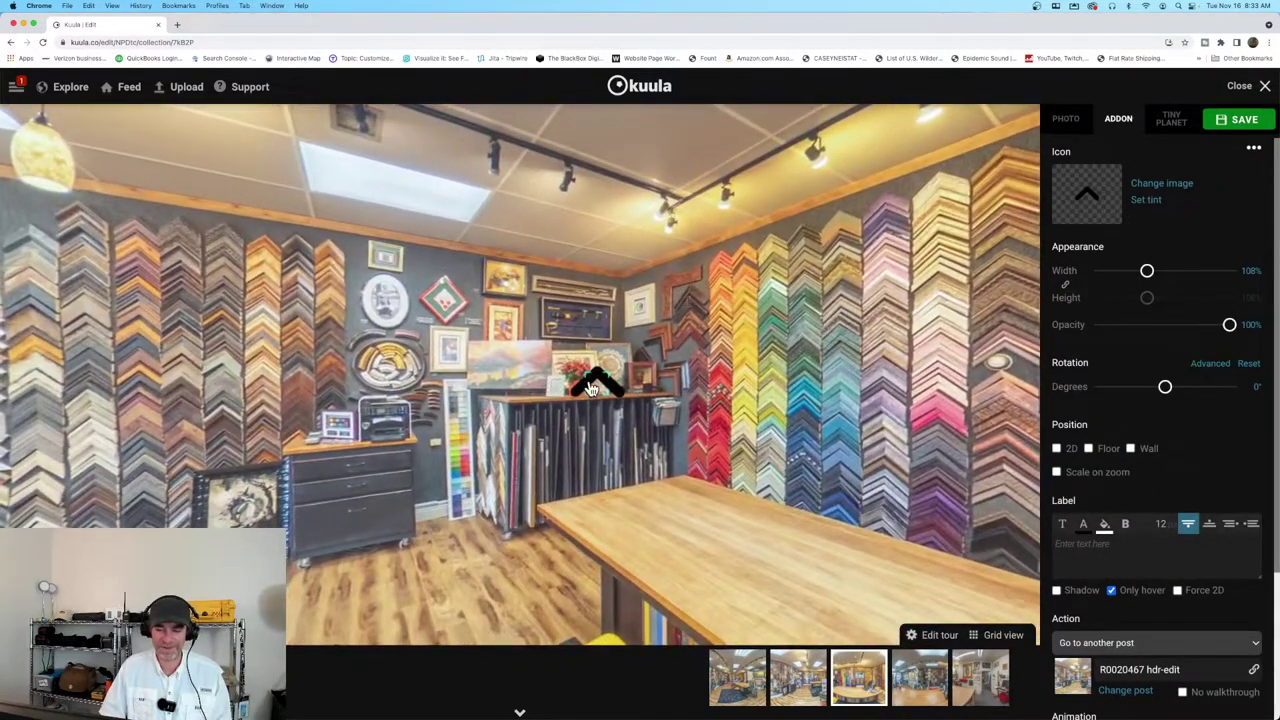
left_click_drag(592, 390, 700, 385)
left_click(113, 410)
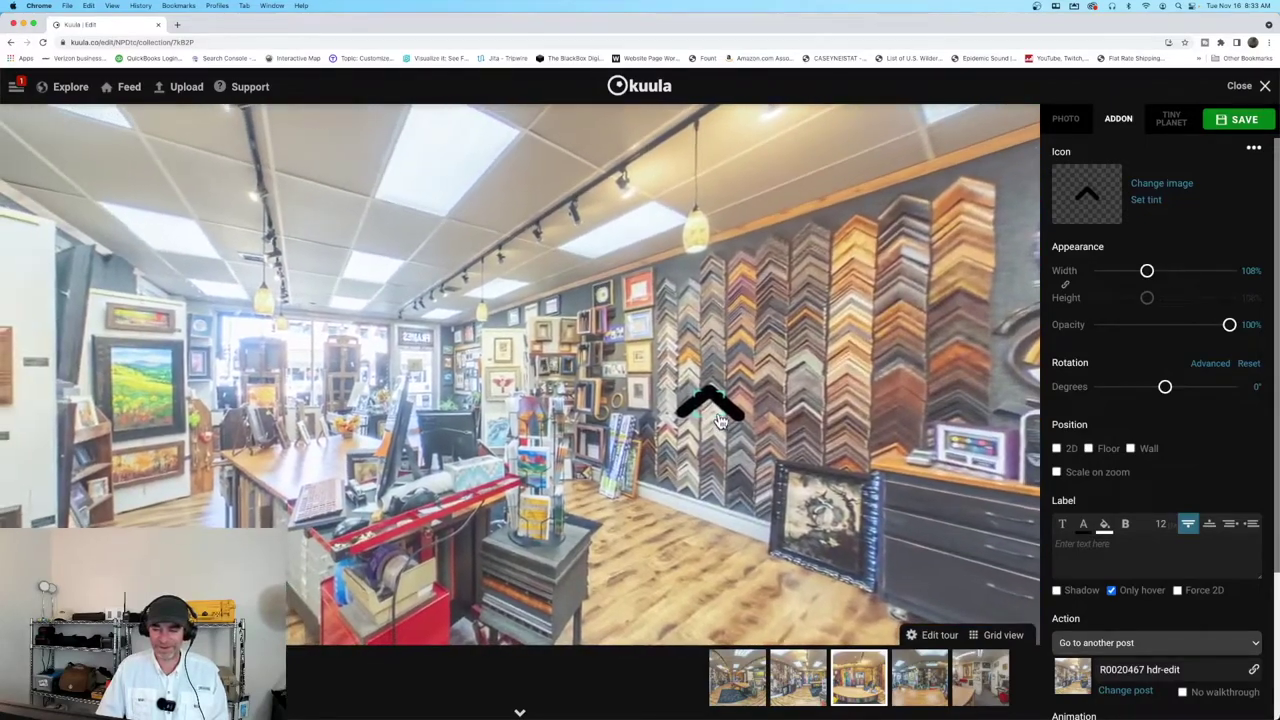
left_click_drag(708, 402, 570, 425)
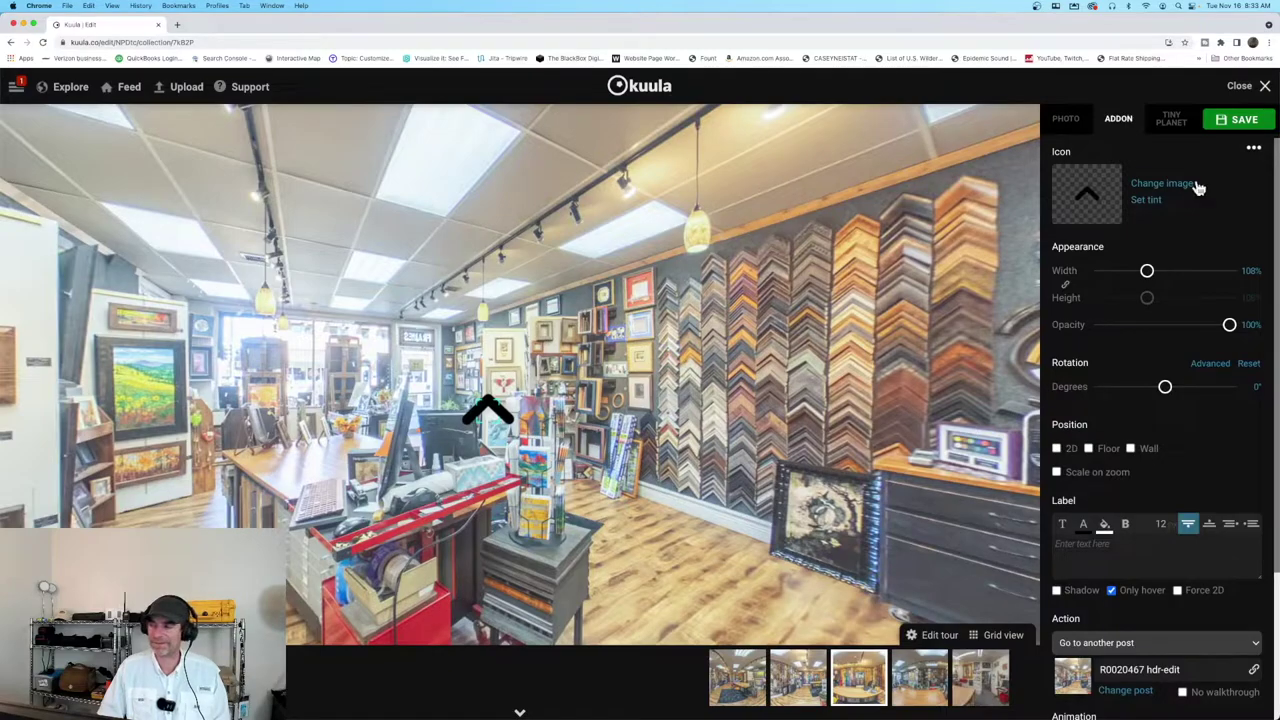
left_click(1236, 121)
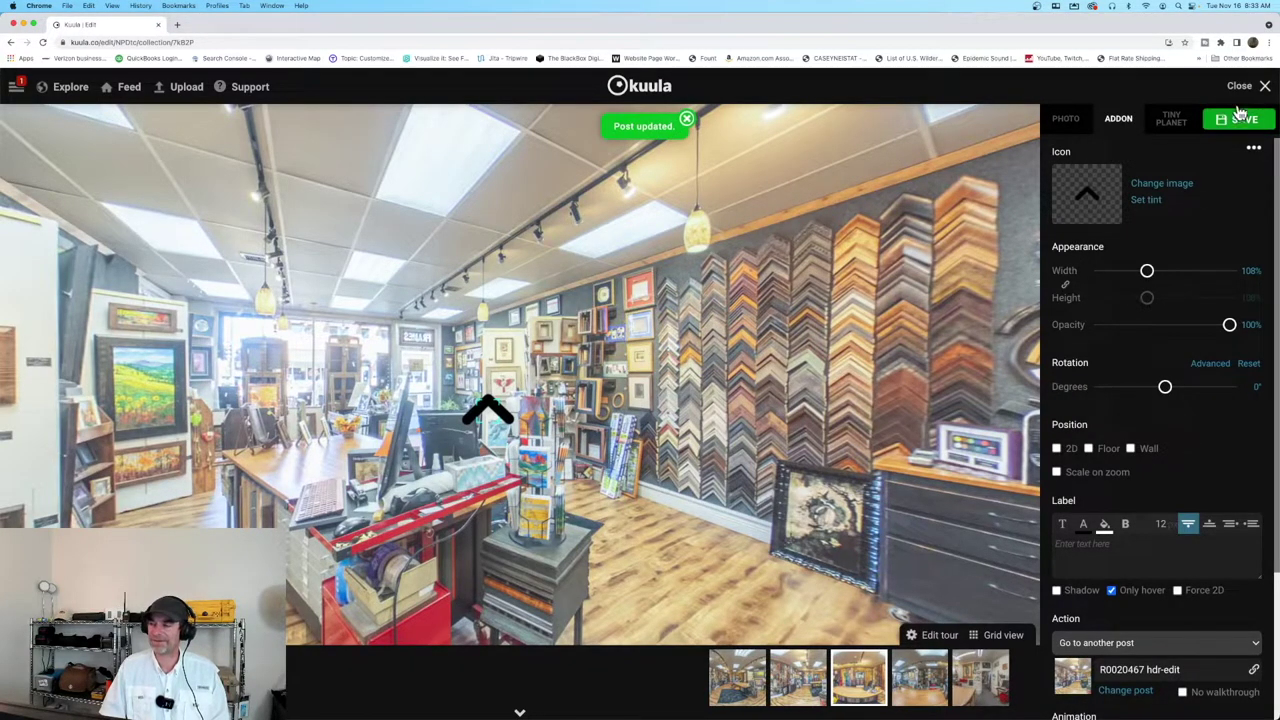
Step: Leave the editor and test the chevron links in both directions between R0020469 hdr-edit and R0020467 hdr-edit
left_click(1239, 86)
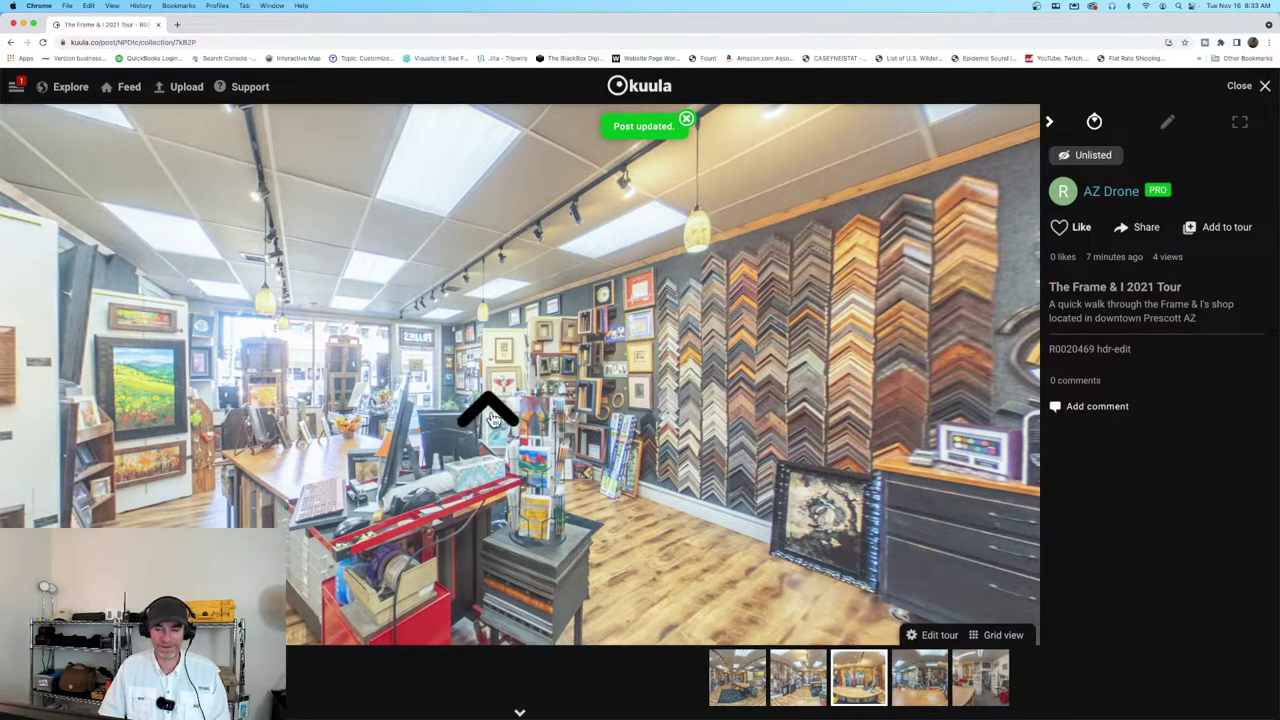
left_click(491, 418)
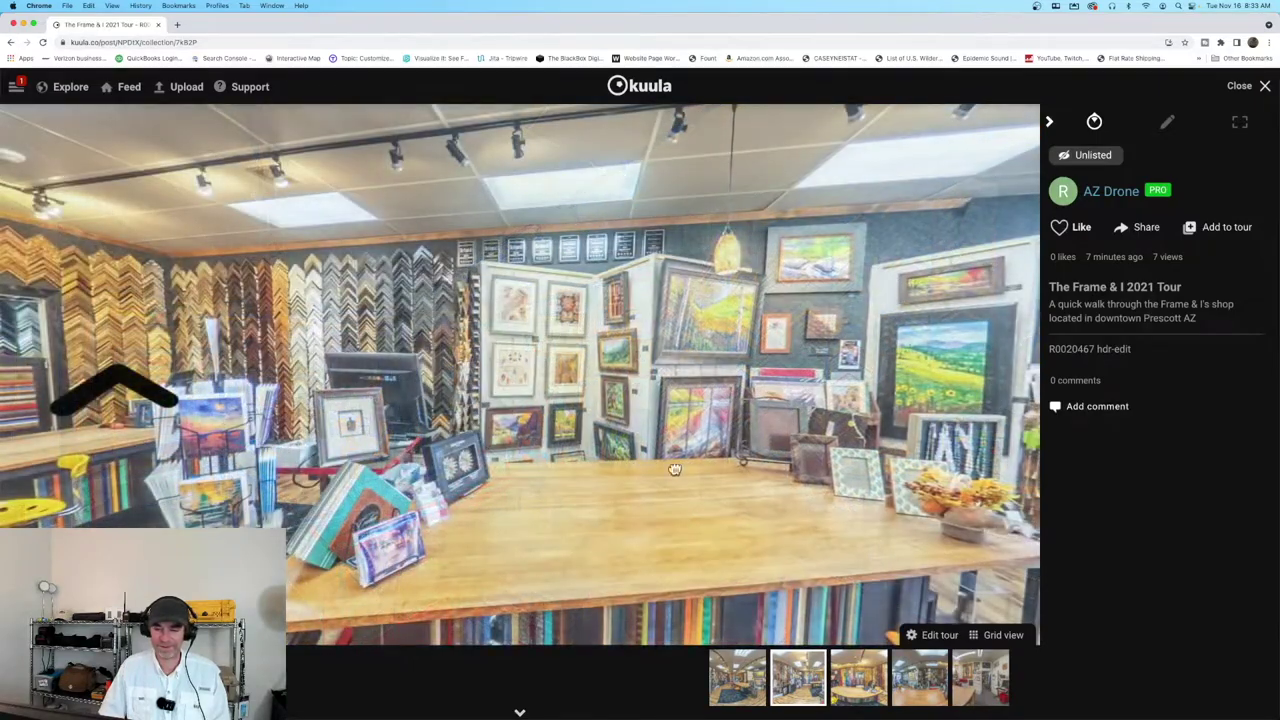
left_click_drag(675, 469, 575, 467)
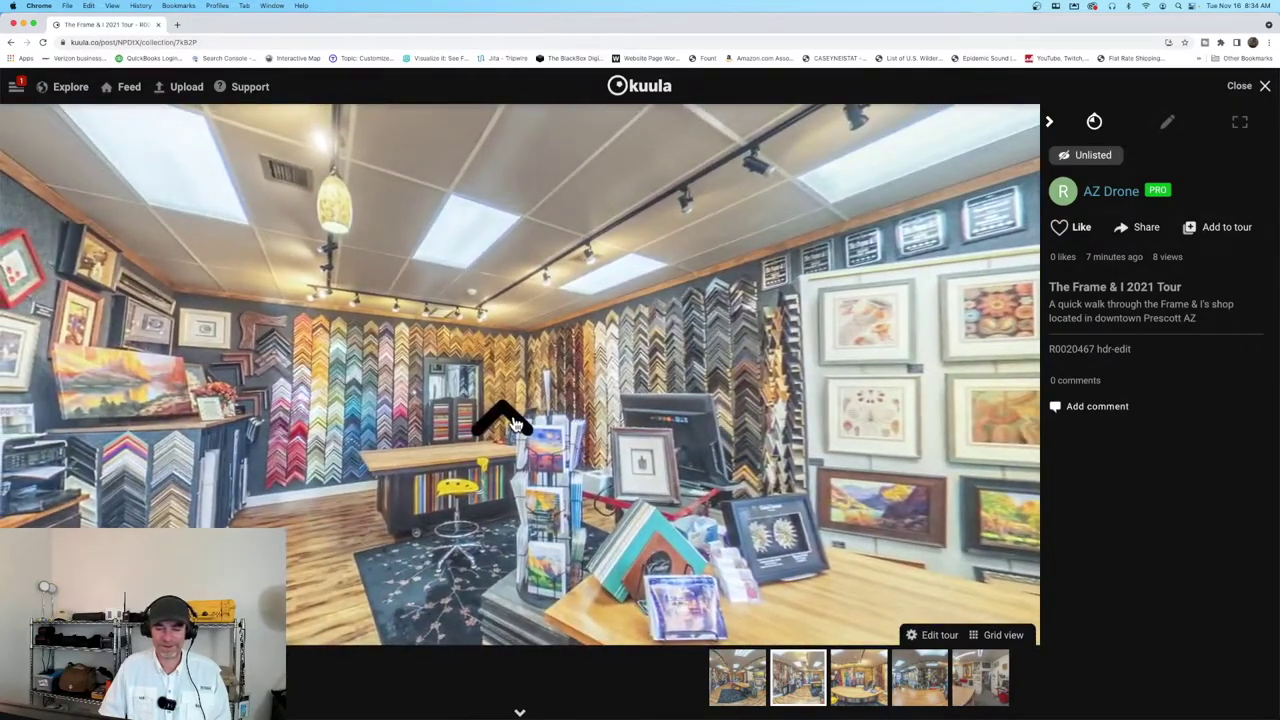
left_click(512, 424)
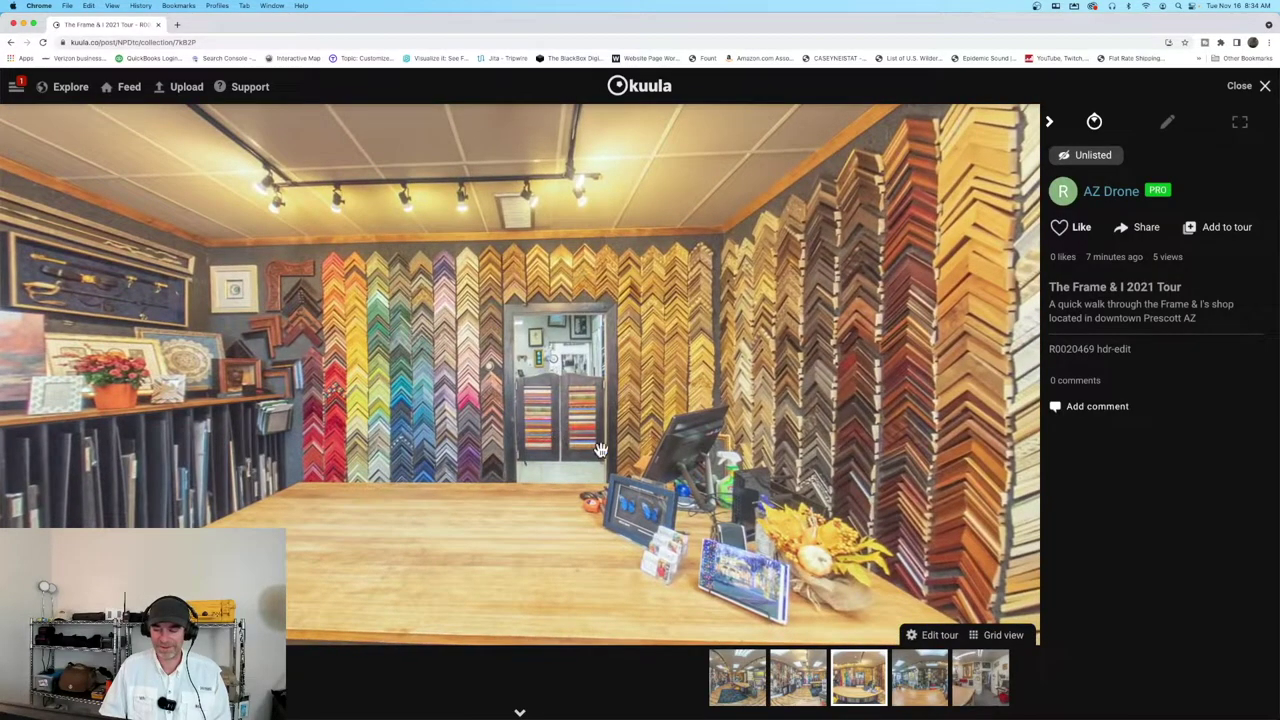
Step: Close the tour view and reopen The Frame & I 2021 Tour from the account's own tours
left_click(1240, 89)
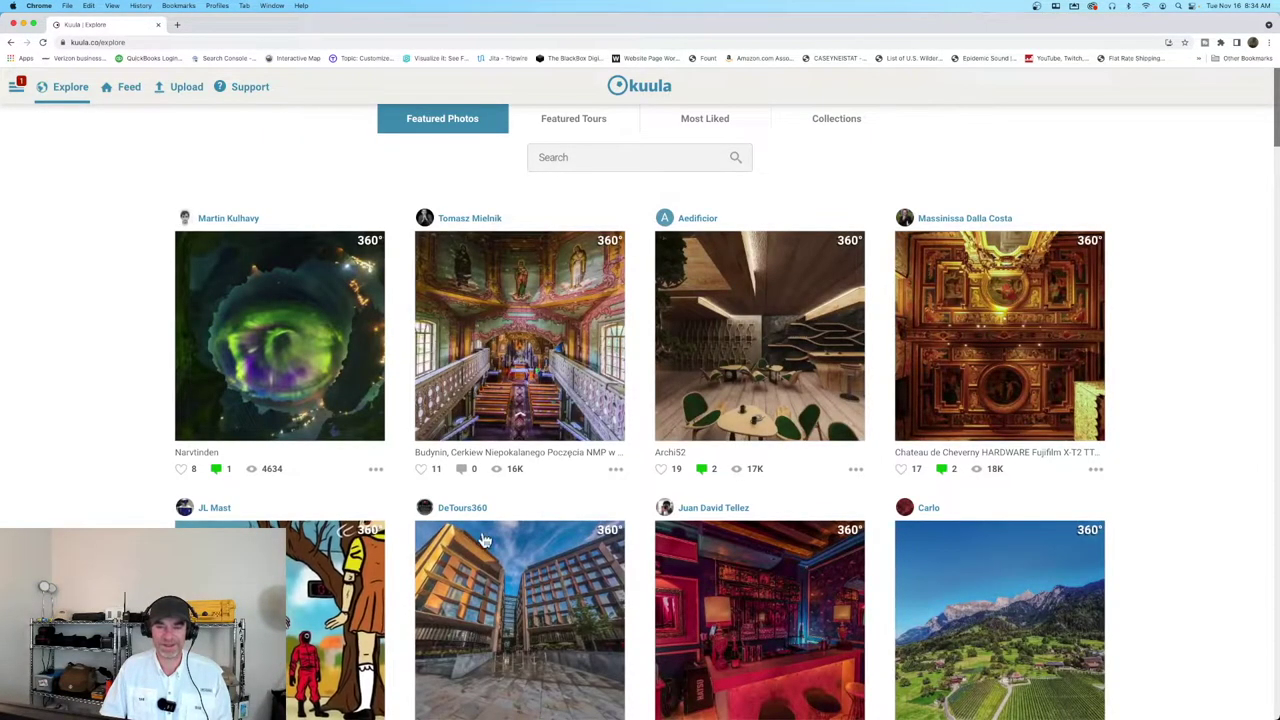
left_click(20, 90)
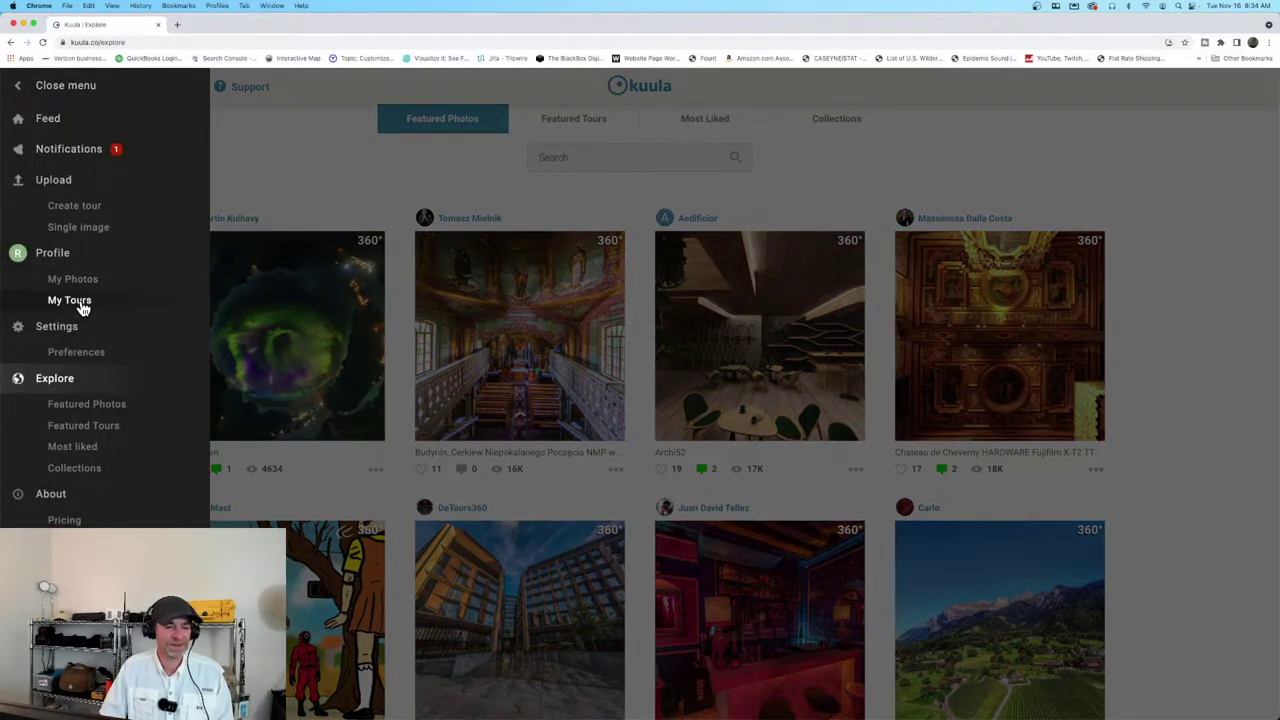
left_click(82, 305)
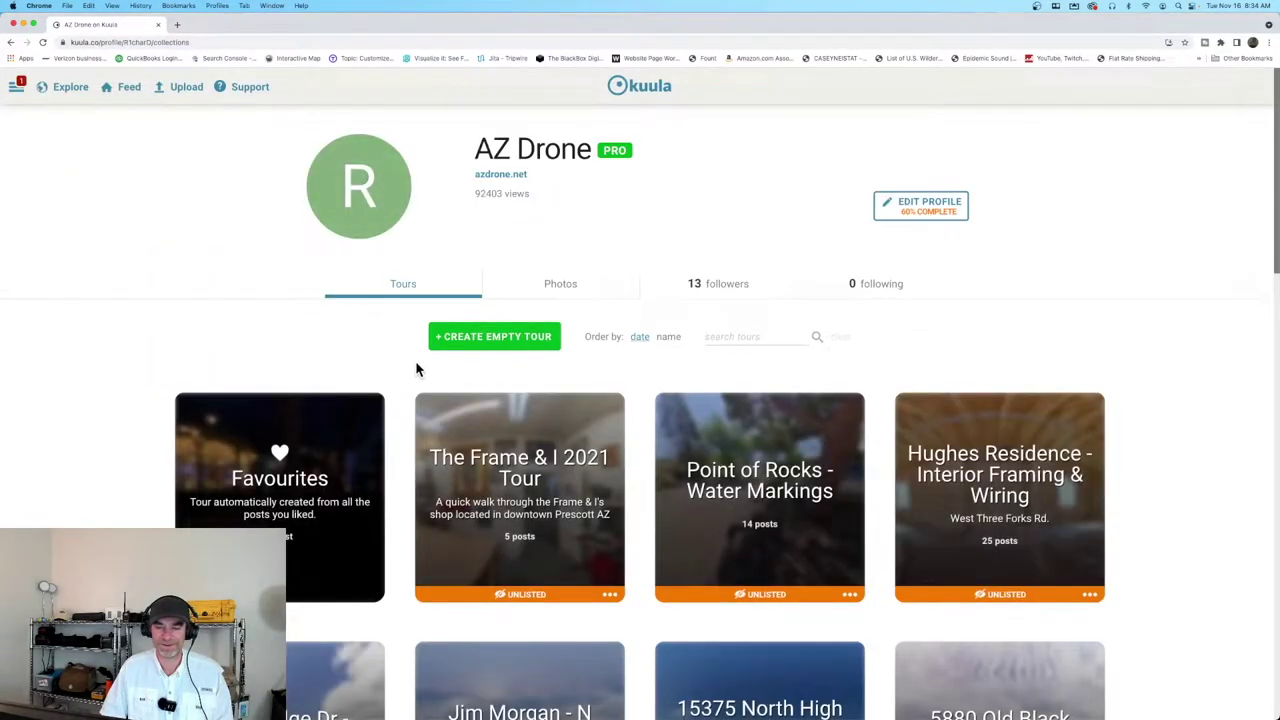
left_click(536, 472)
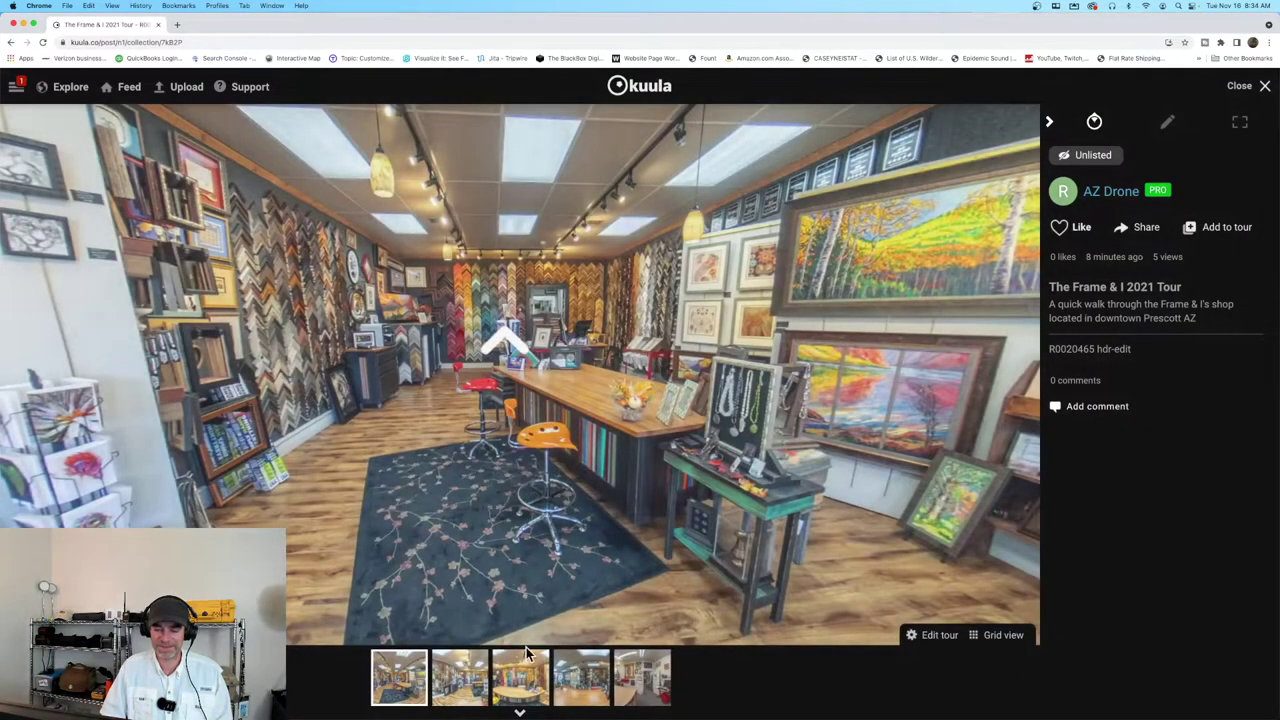
Step: View R0020469 hdr-edit and look around R0020470 hdr-edit to judge whether the tour needs both photos
left_click(527, 668)
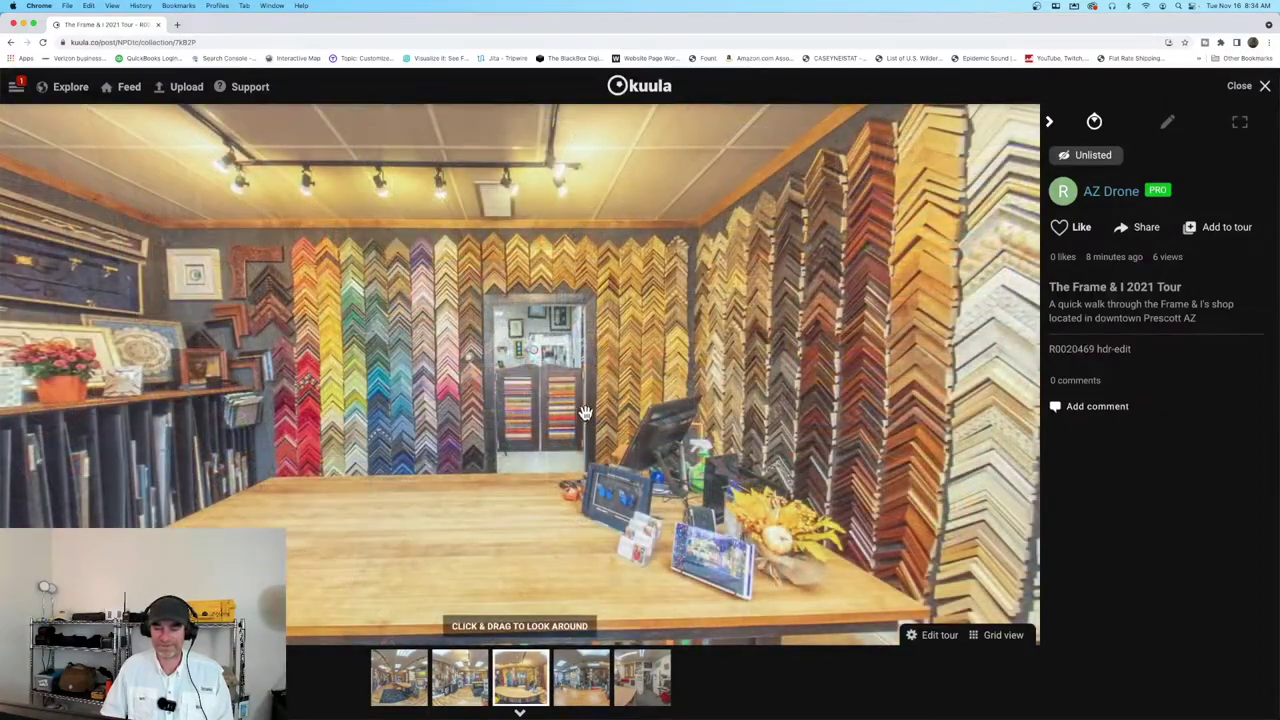
left_click(585, 680)
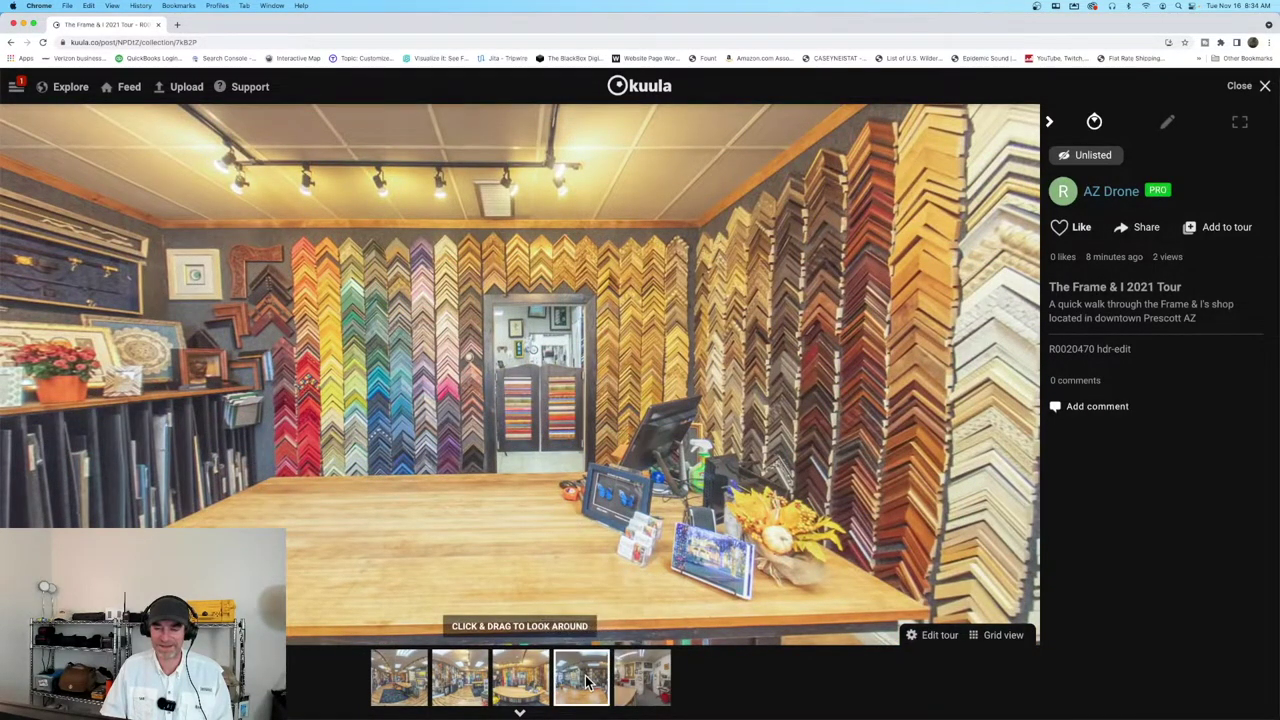
left_click_drag(690, 560, 559, 600)
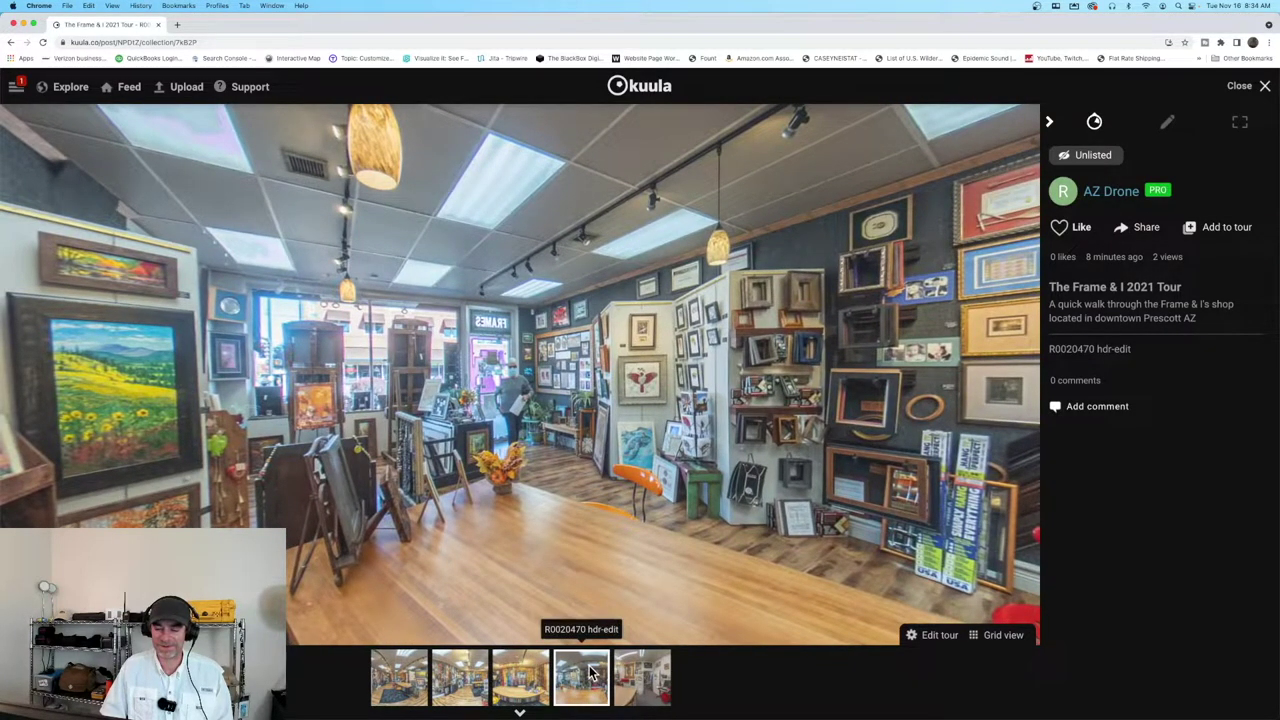
left_click_drag(626, 569, 334, 534)
left_click_drag(600, 534, 566, 507)
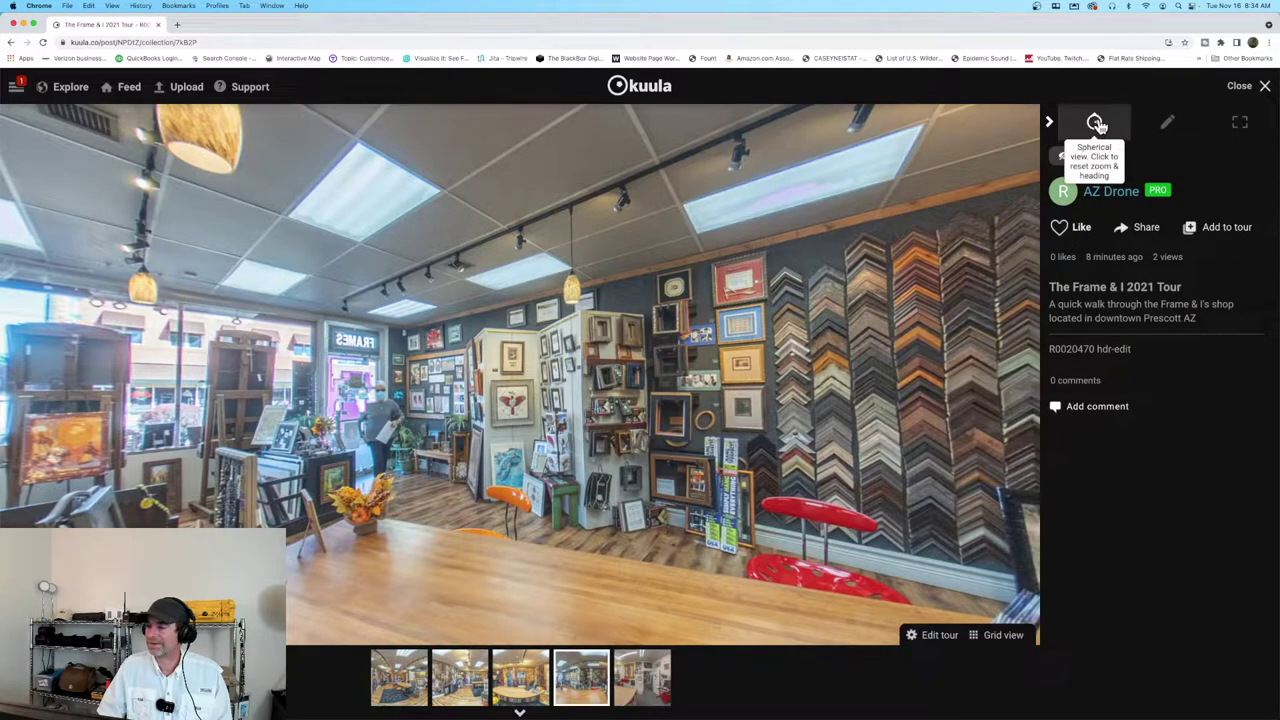
Step: Remove R0020470 hdr-edit from the tour, save the tour, and reopen it from the account's own tours
left_click(928, 640)
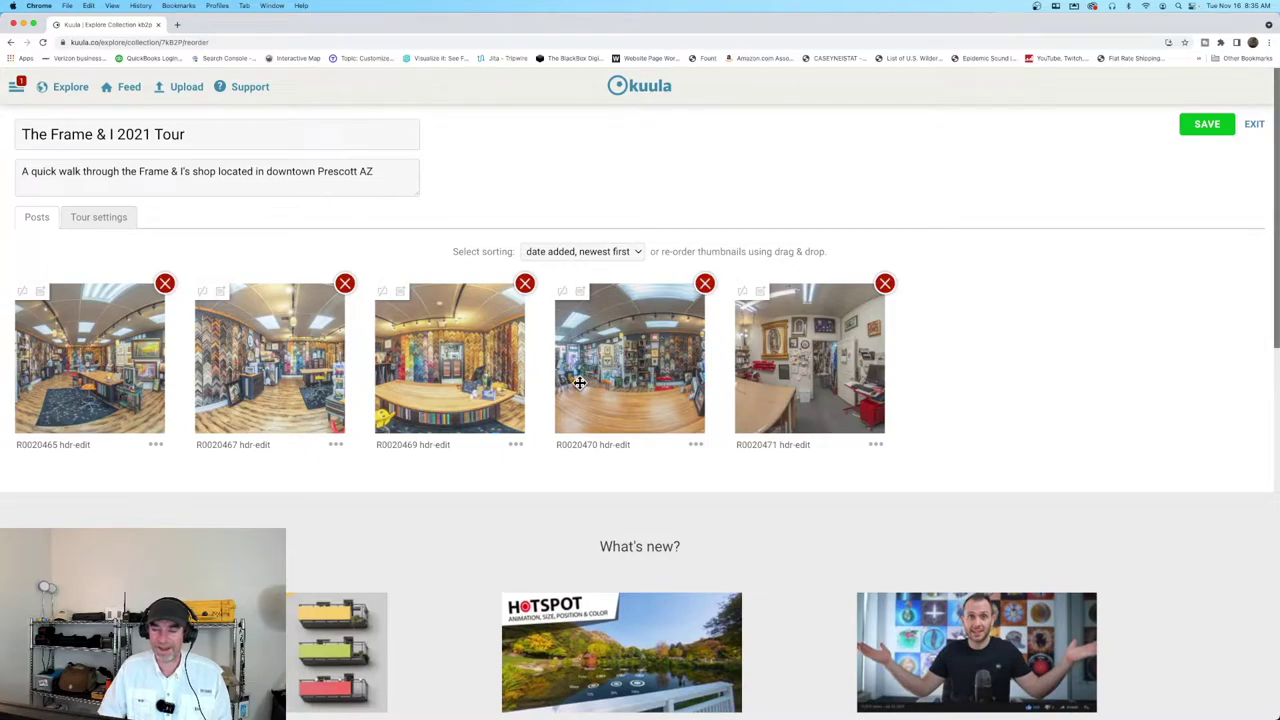
left_click(705, 285)
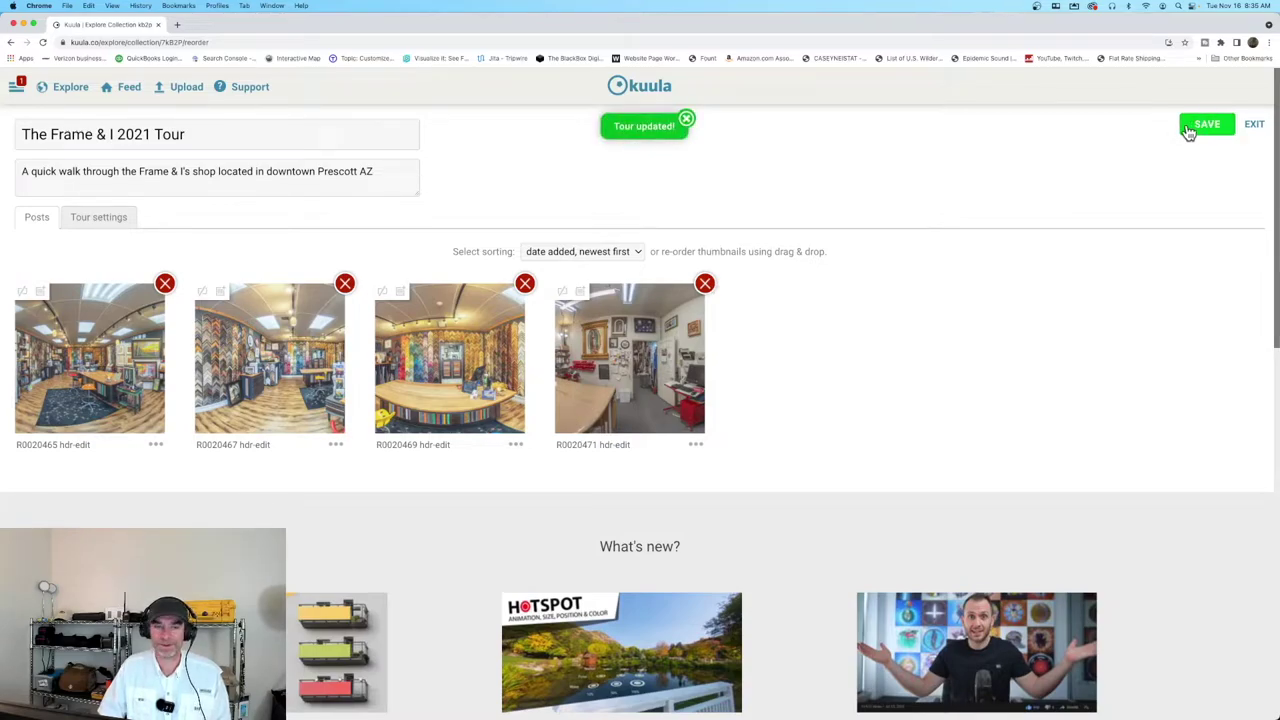
left_click(16, 87)
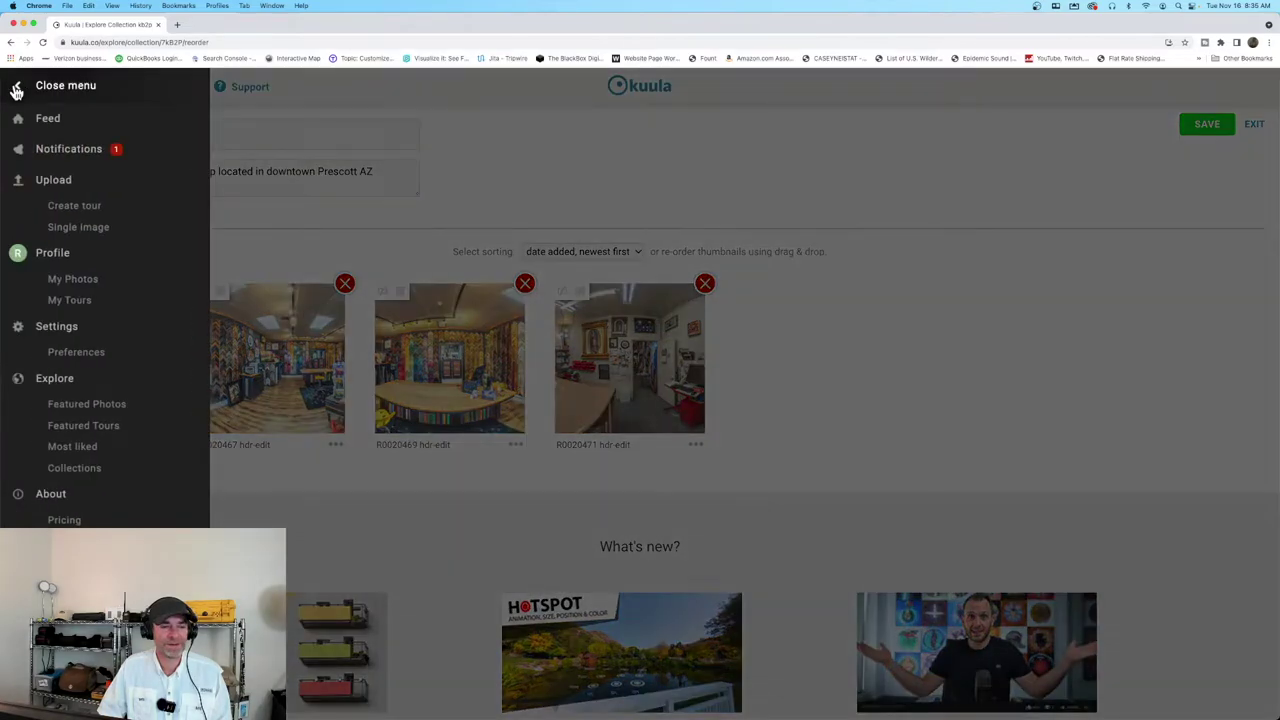
left_click(81, 281)
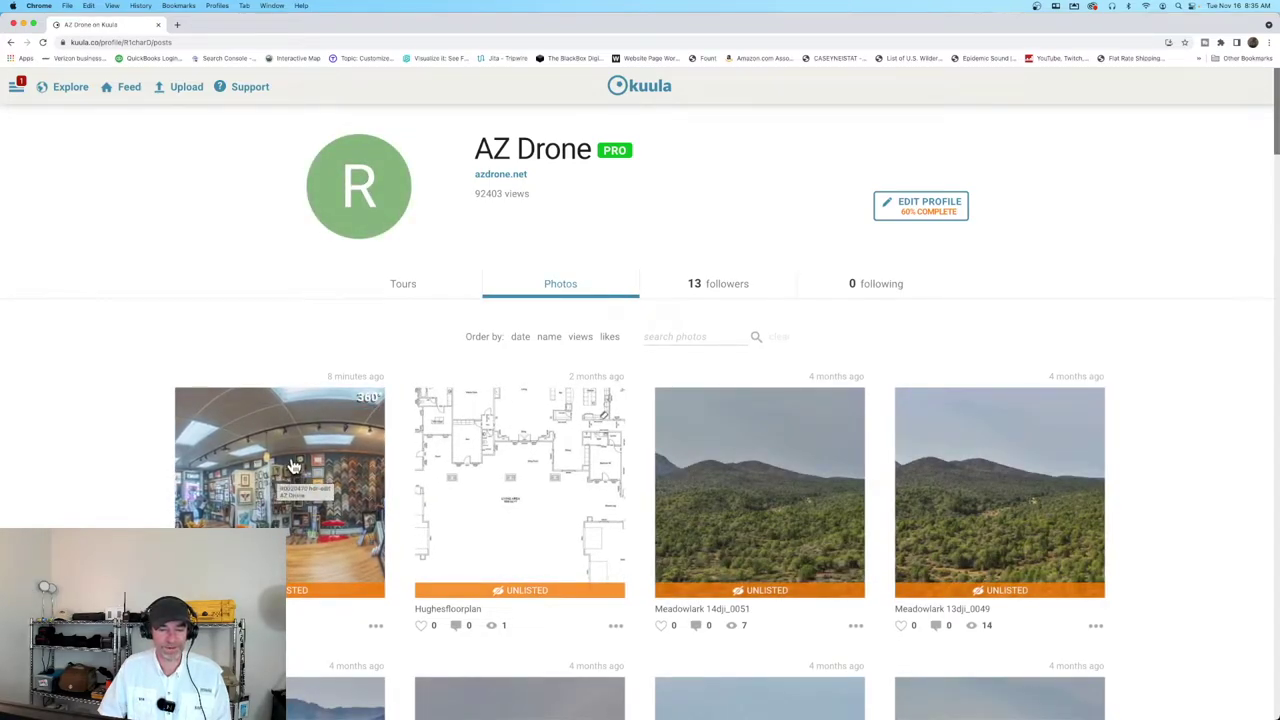
left_click(402, 288)
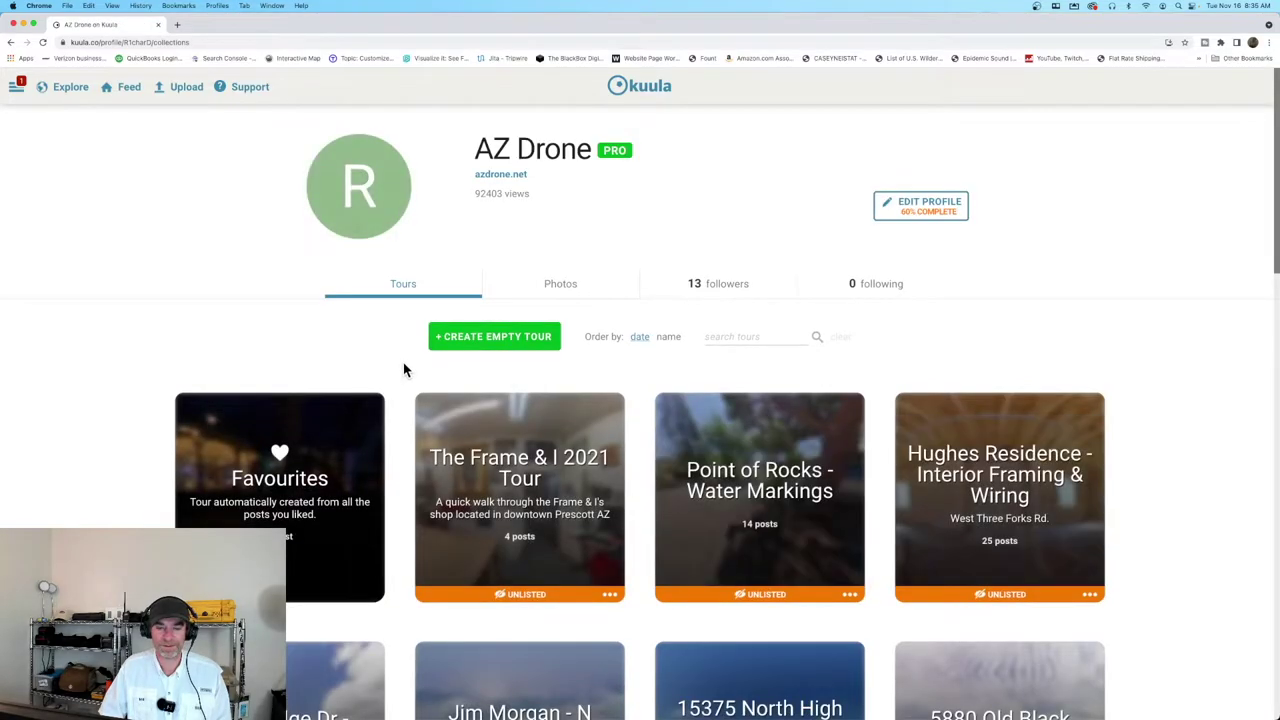
left_click(514, 490)
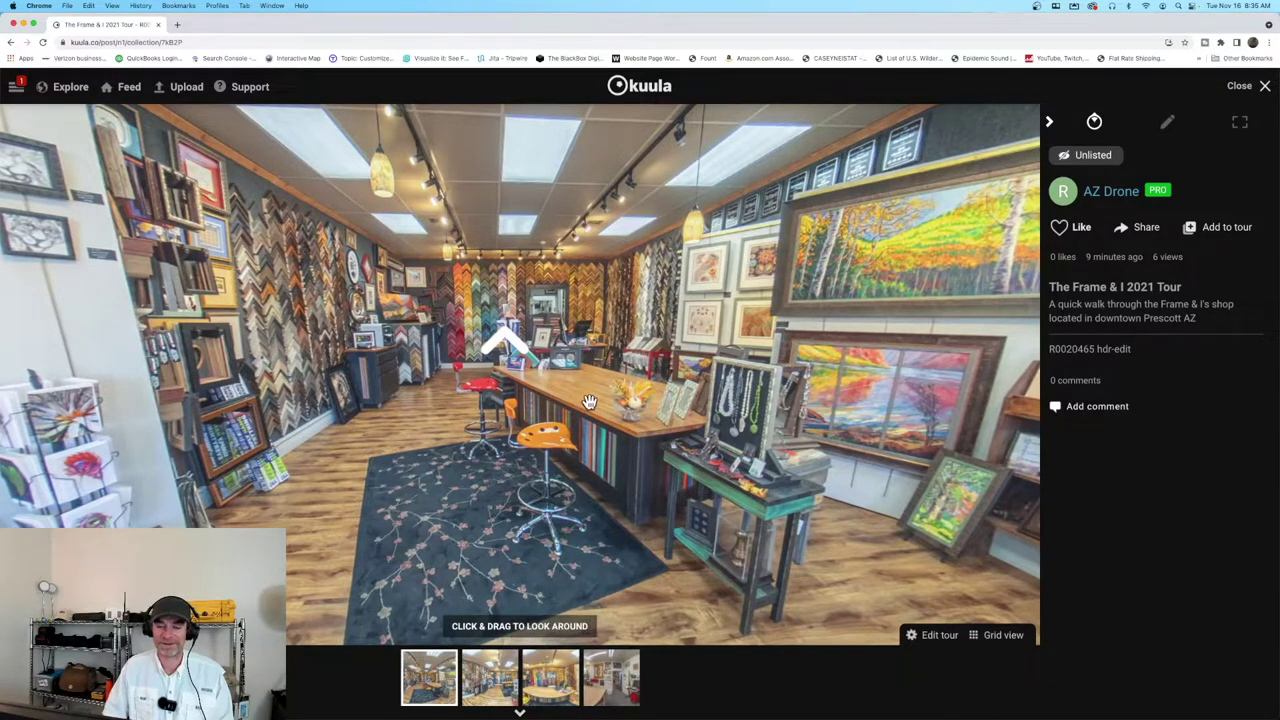
Step: Walk through the tour by its chevrons from R0020465 hdr-edit via R0020467 hdr-edit to R0020469 hdr-edit
left_click_drag(590, 405, 472, 368)
left_click(472, 368)
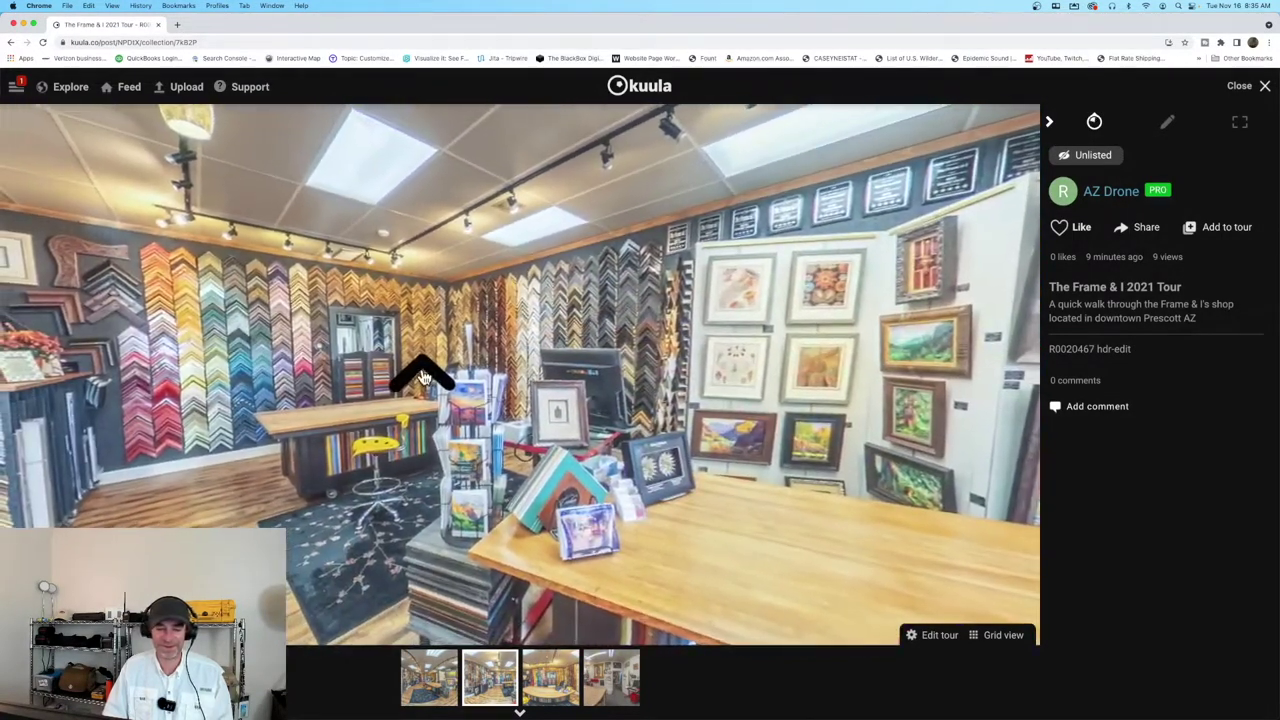
left_click(422, 370)
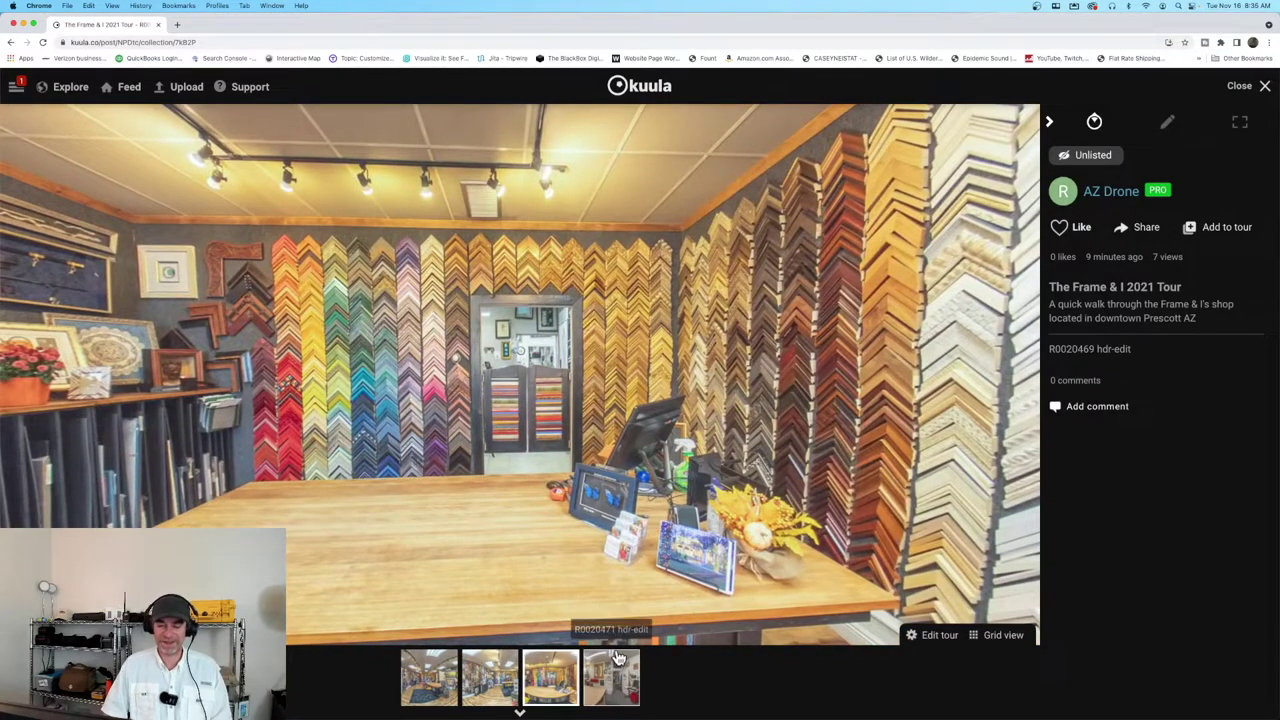
Step: In R0020469 hdr-edit, set the heading to the current view and place a hotspot to R0020471 hdr-edit in the rear doorway, adding a backlink
left_click(1166, 123)
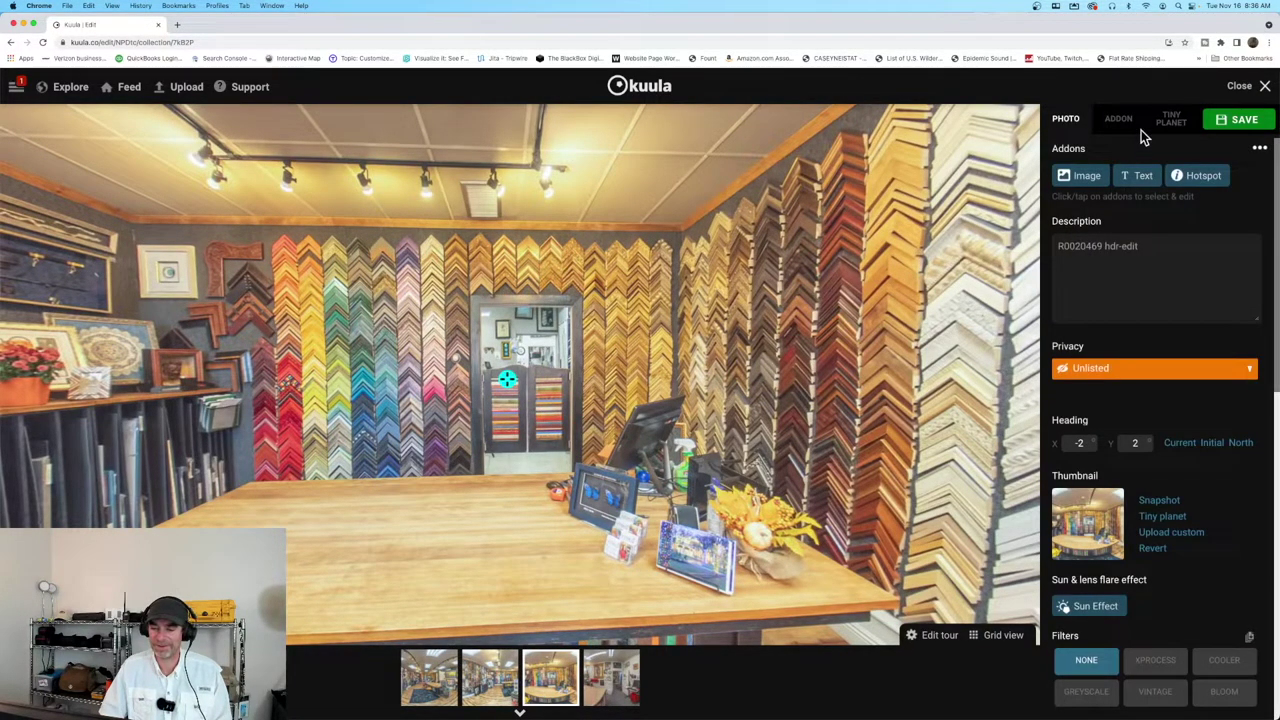
mouse_move(625, 684)
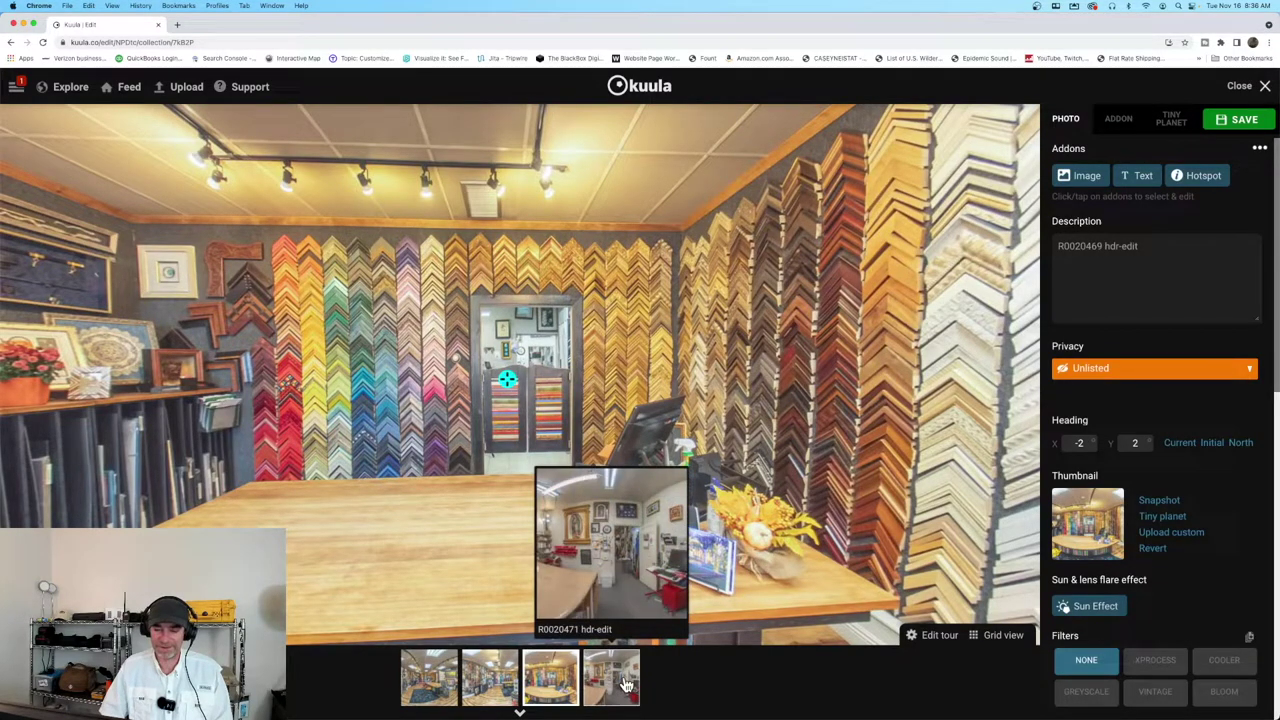
left_click(1172, 448)
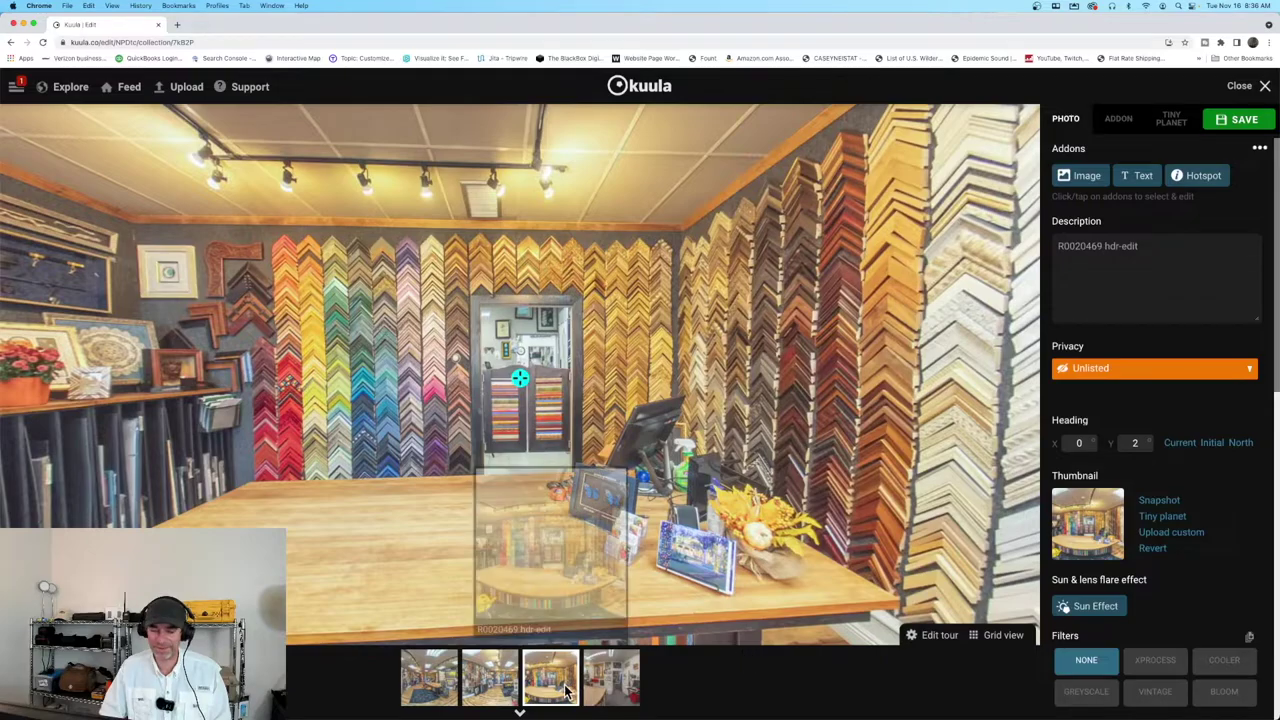
mouse_move(628, 686)
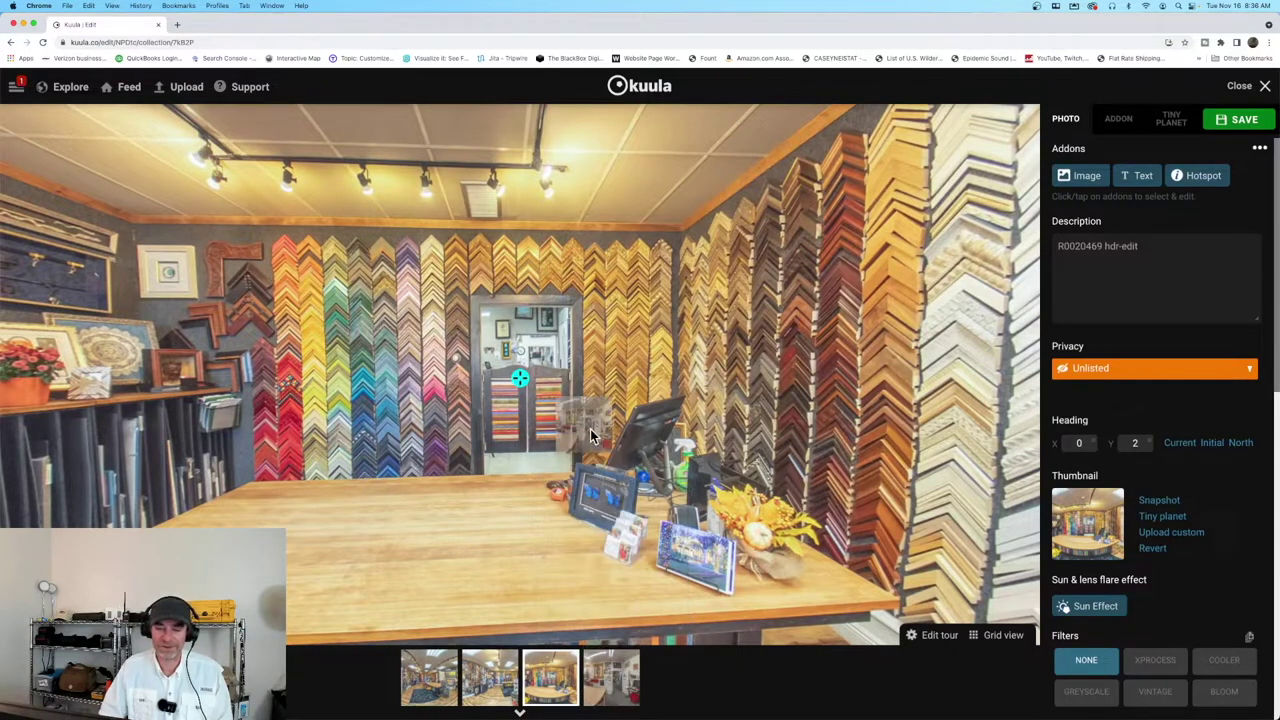
left_click_drag(538, 350, 533, 345)
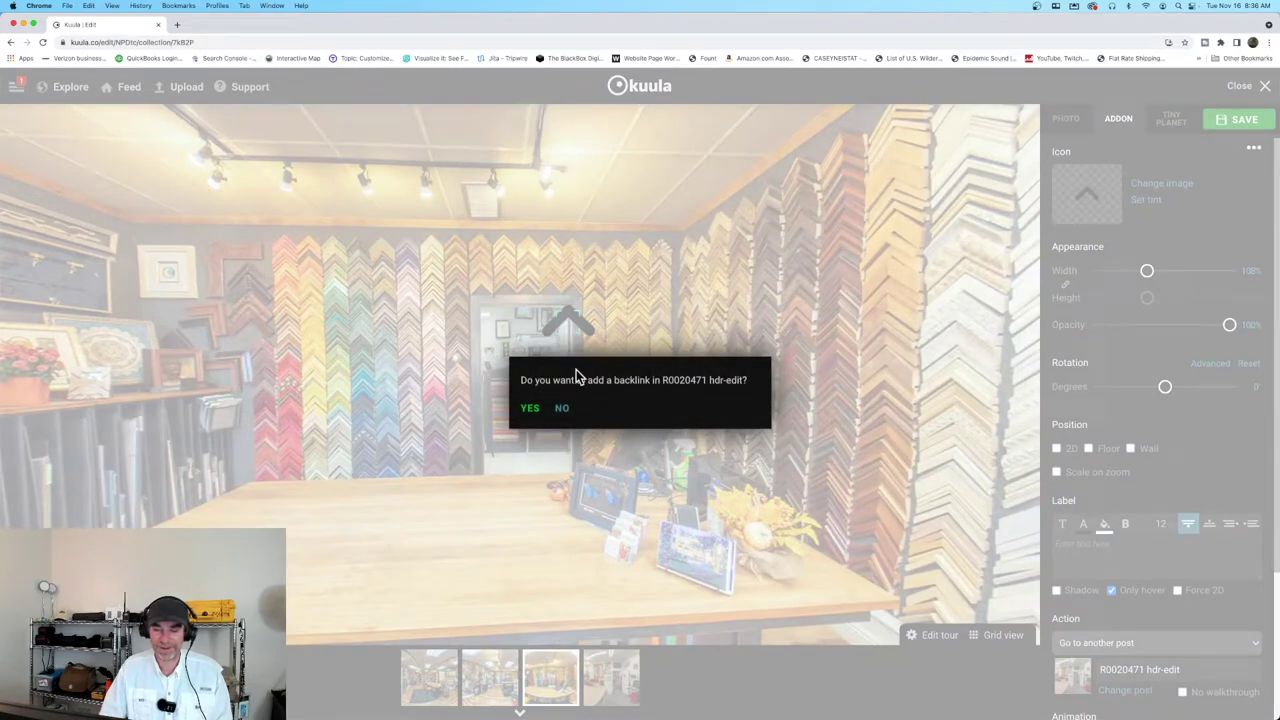
left_click(530, 408)
left_click_drag(568, 330, 528, 353)
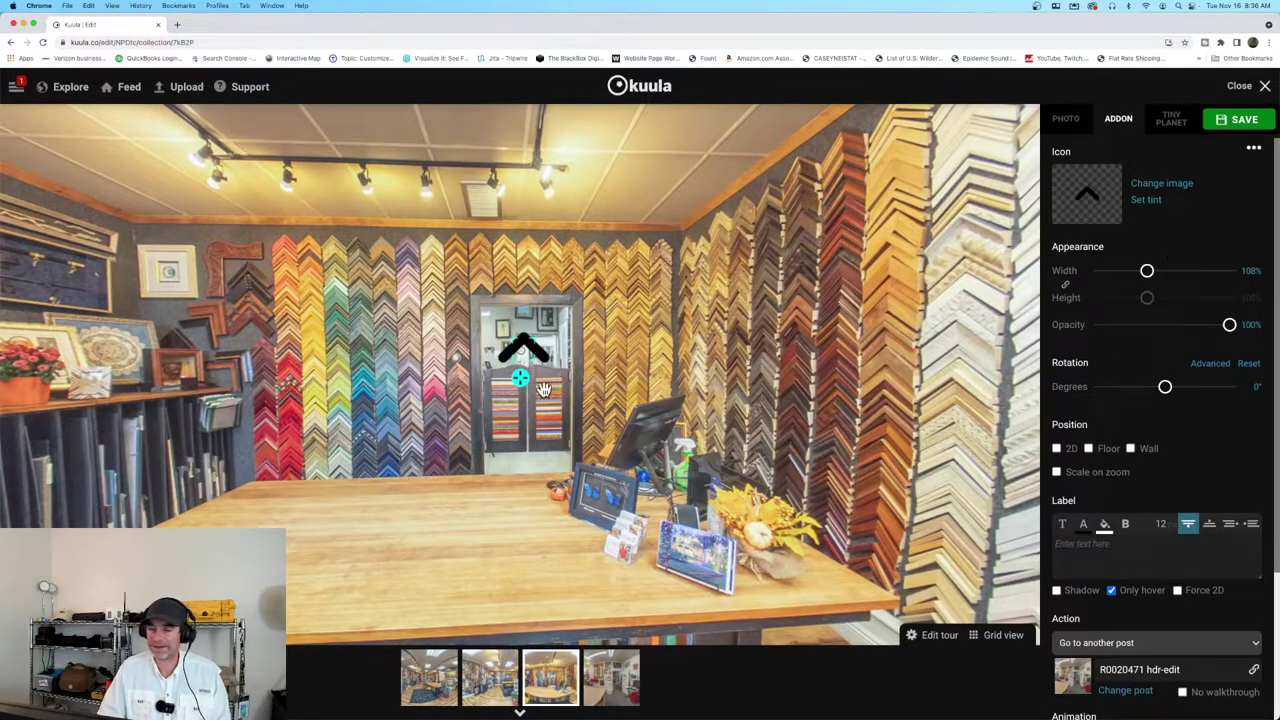
Step: Save R0020469 hdr-edit, leave its editor, and follow the doorway chevron to R0020471 hdr-edit
left_click(1238, 122)
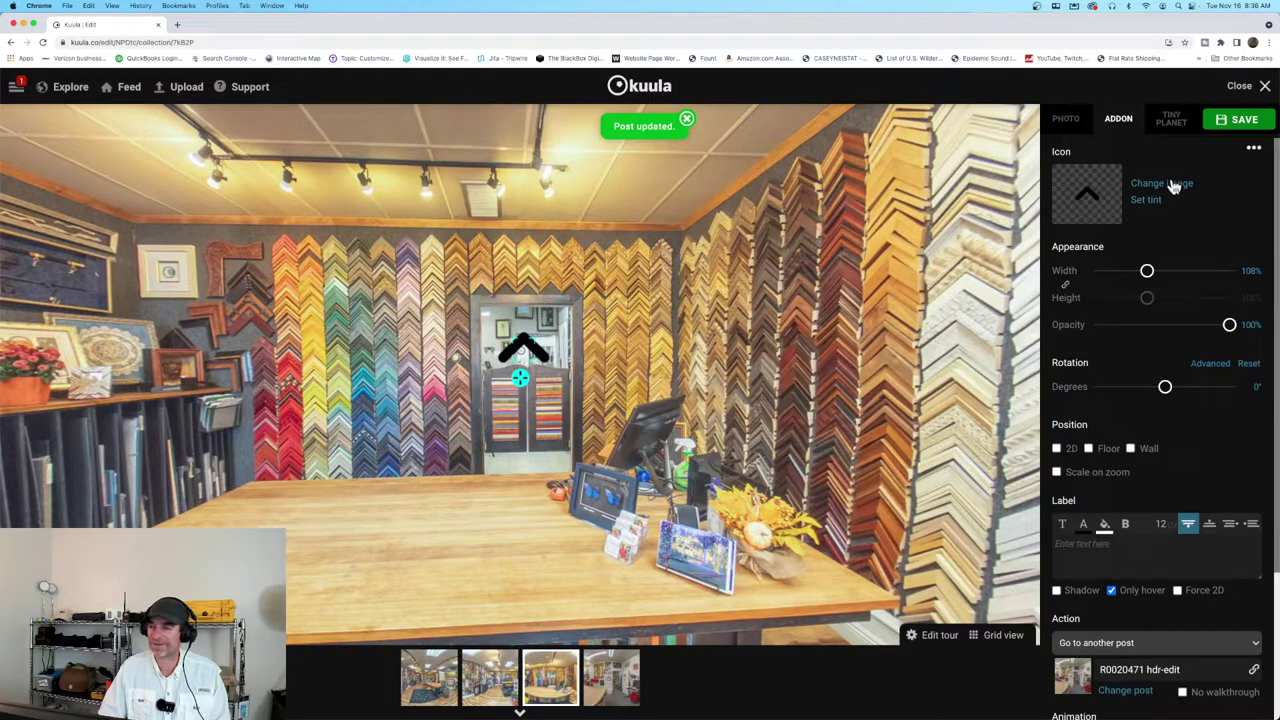
left_click(1240, 86)
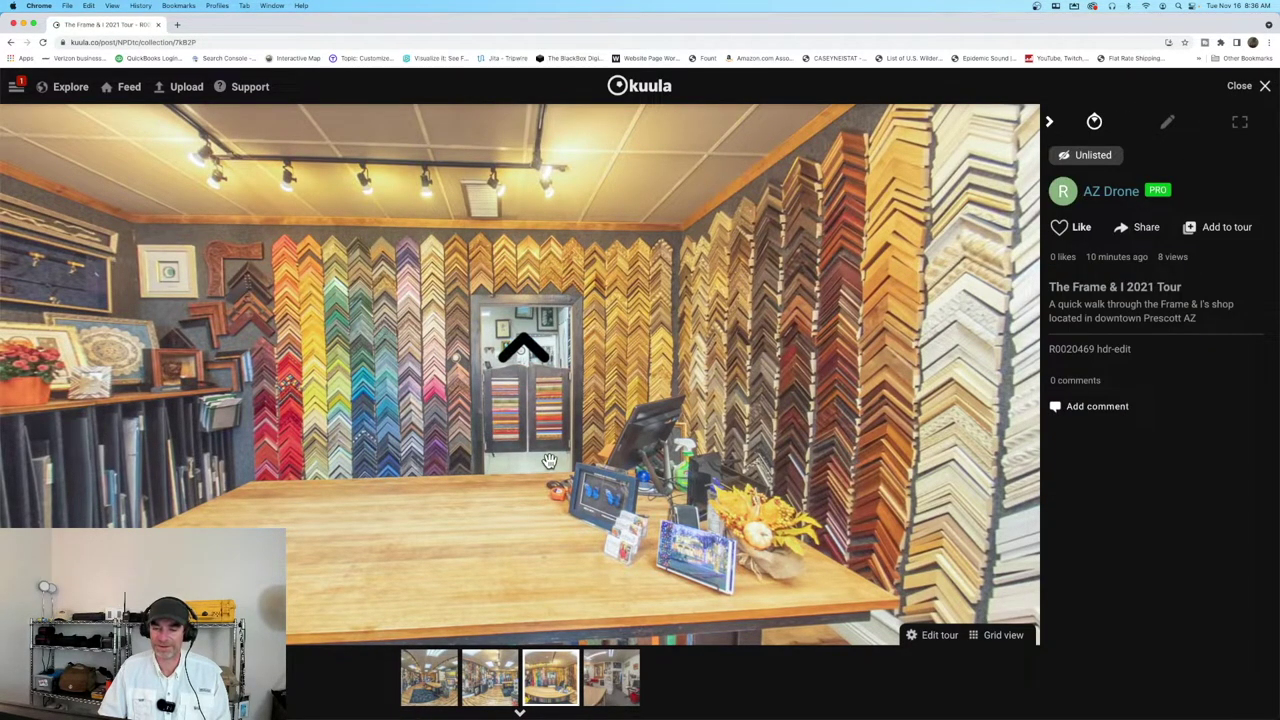
left_click(528, 348)
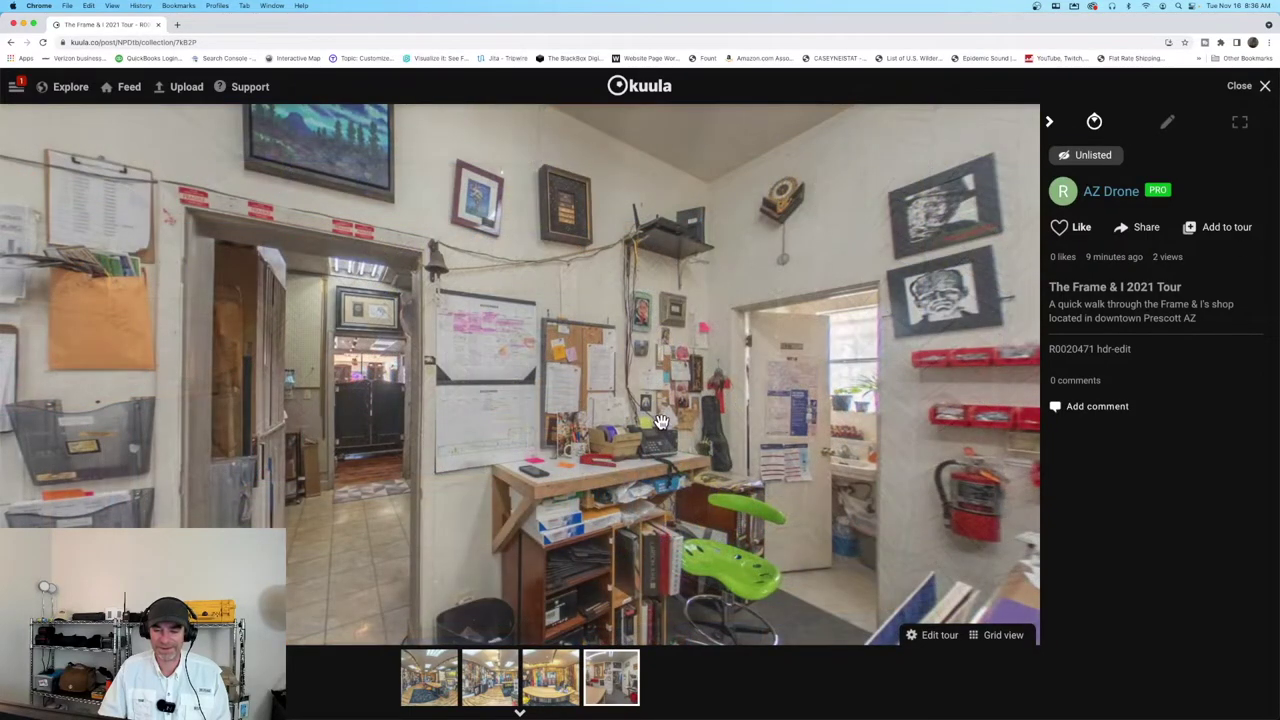
Step: In R0020471 hdr-edit, move the backlink chevron to the black doors seen through the doorway to the shop, and save the photo
left_click_drag(660, 421, 593, 419)
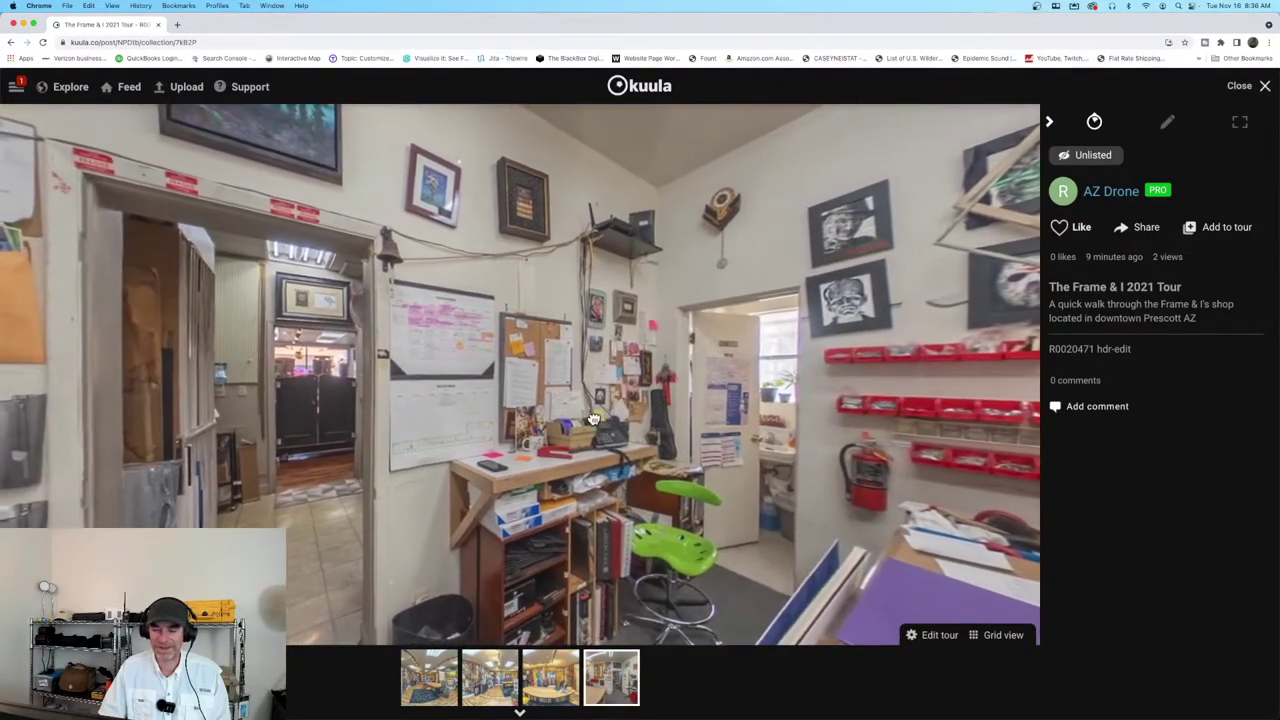
left_click_drag(593, 419, 301, 421)
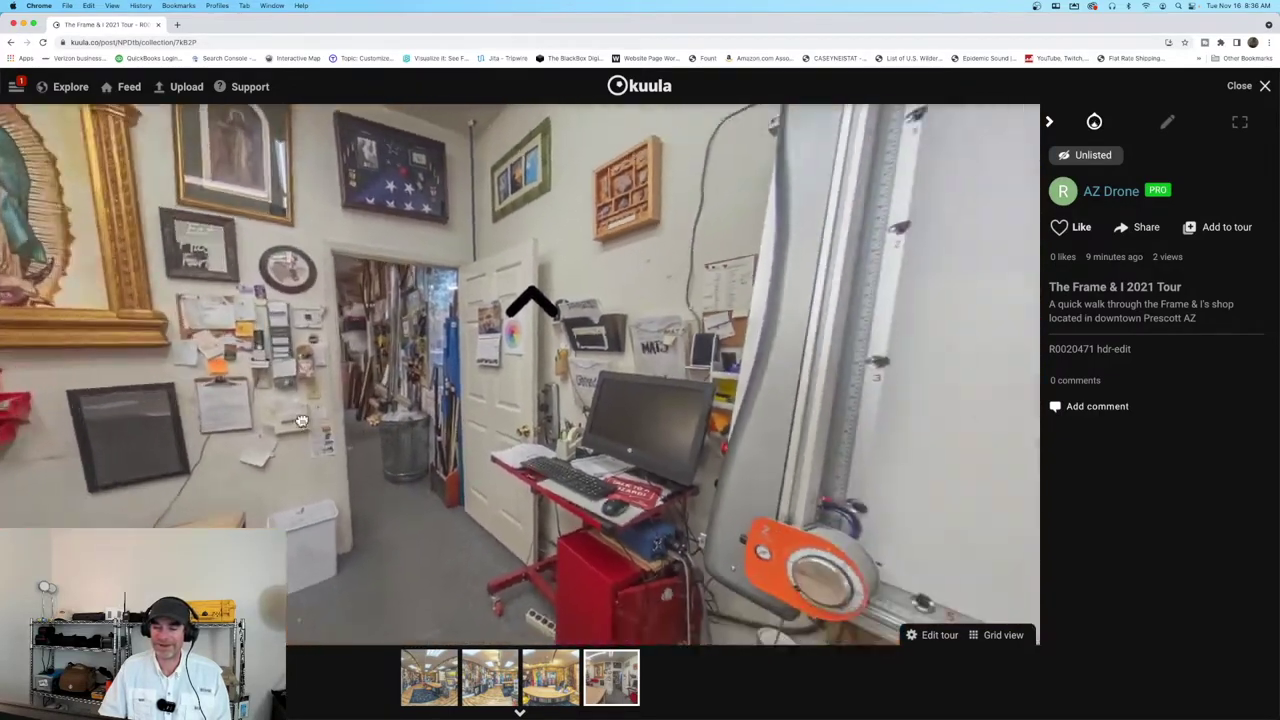
left_click(1167, 121)
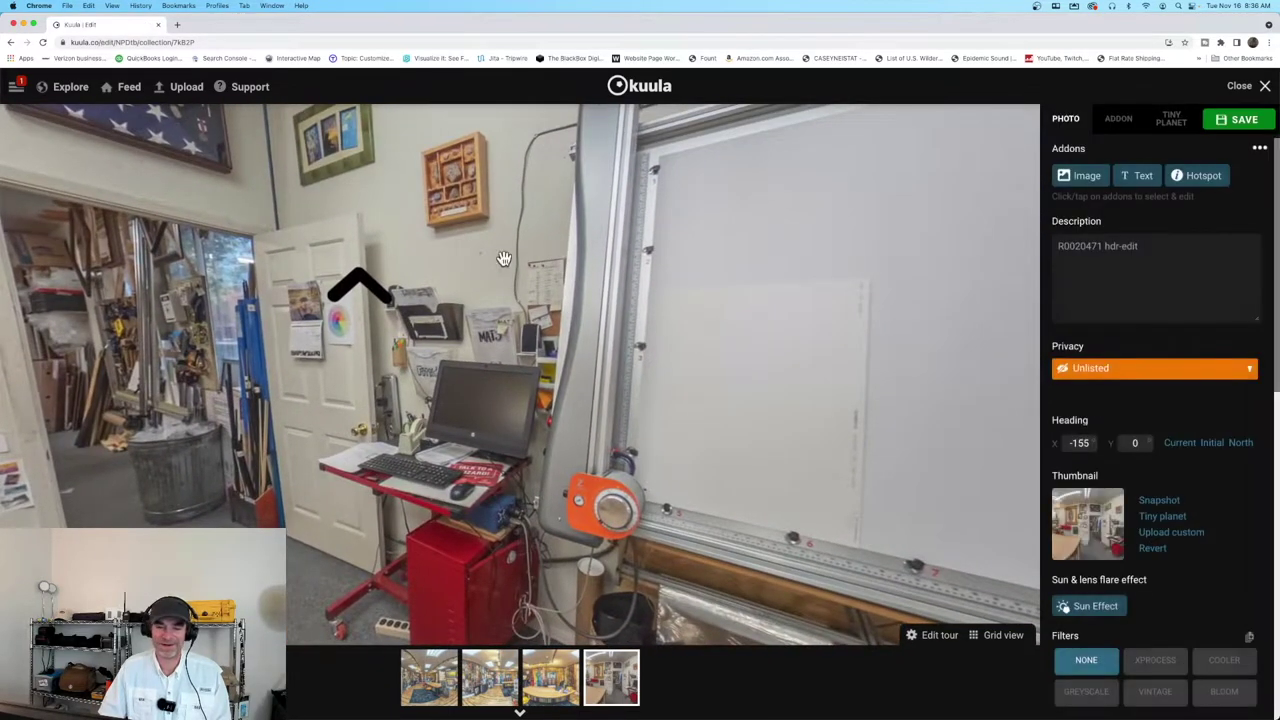
left_click_drag(358, 287, 459, 373)
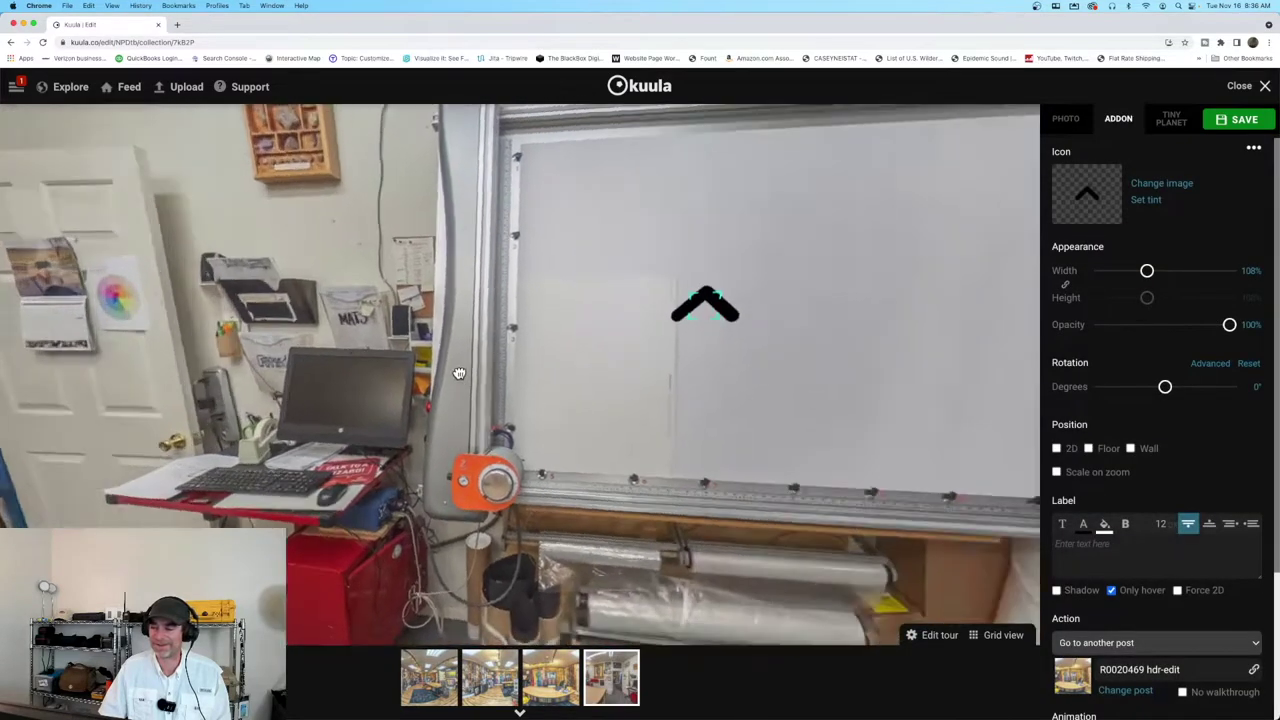
left_click_drag(786, 397, 171, 314)
left_click_drag(68, 291, 622, 339)
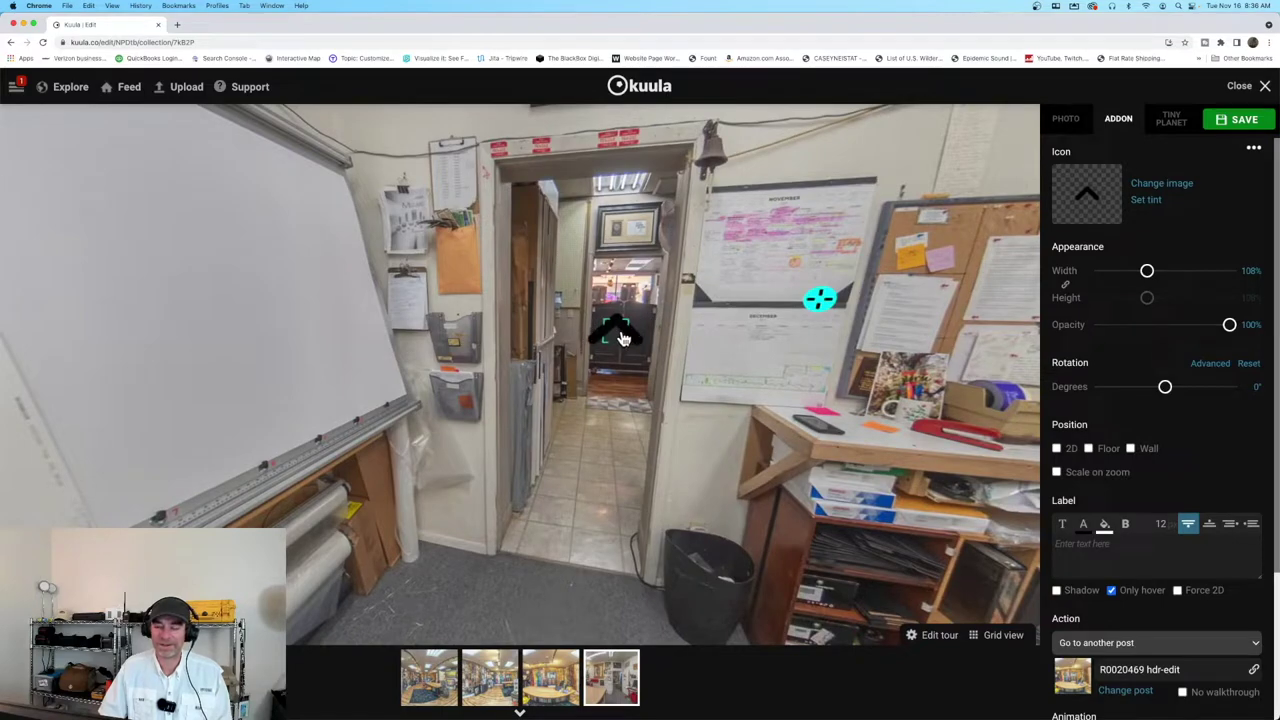
left_click_drag(718, 460, 595, 496)
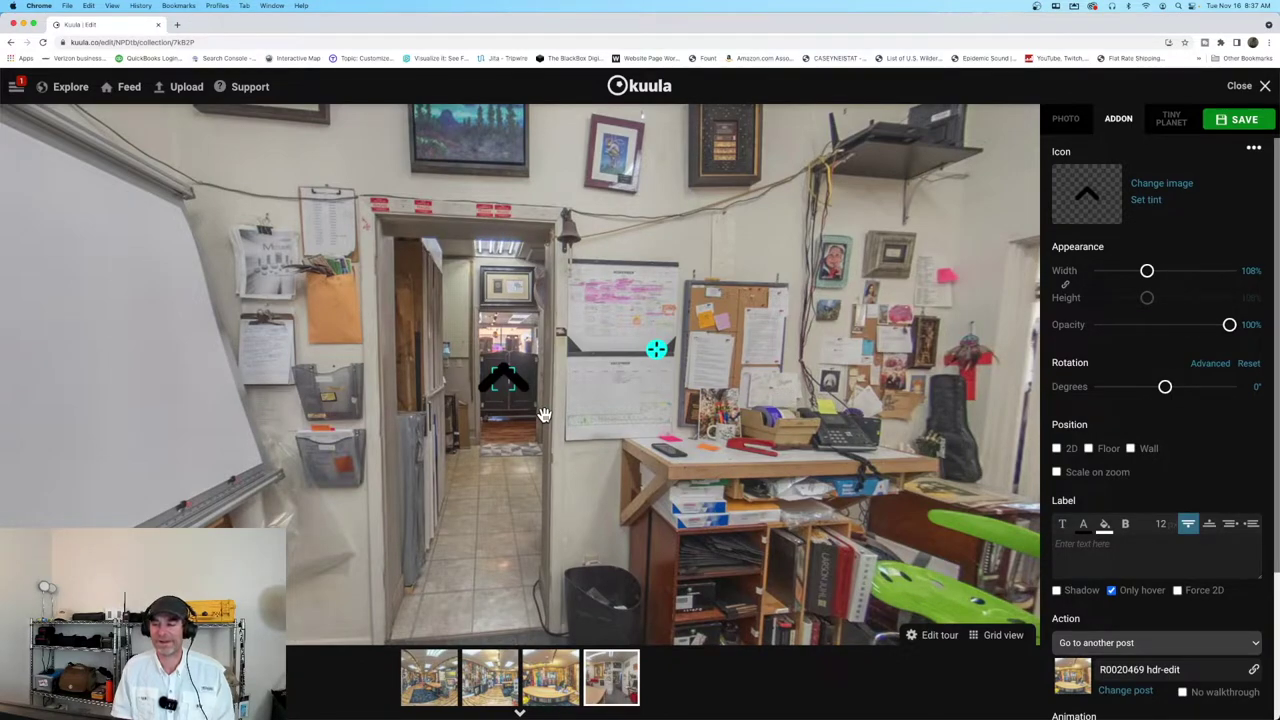
left_click_drag(509, 380, 510, 355)
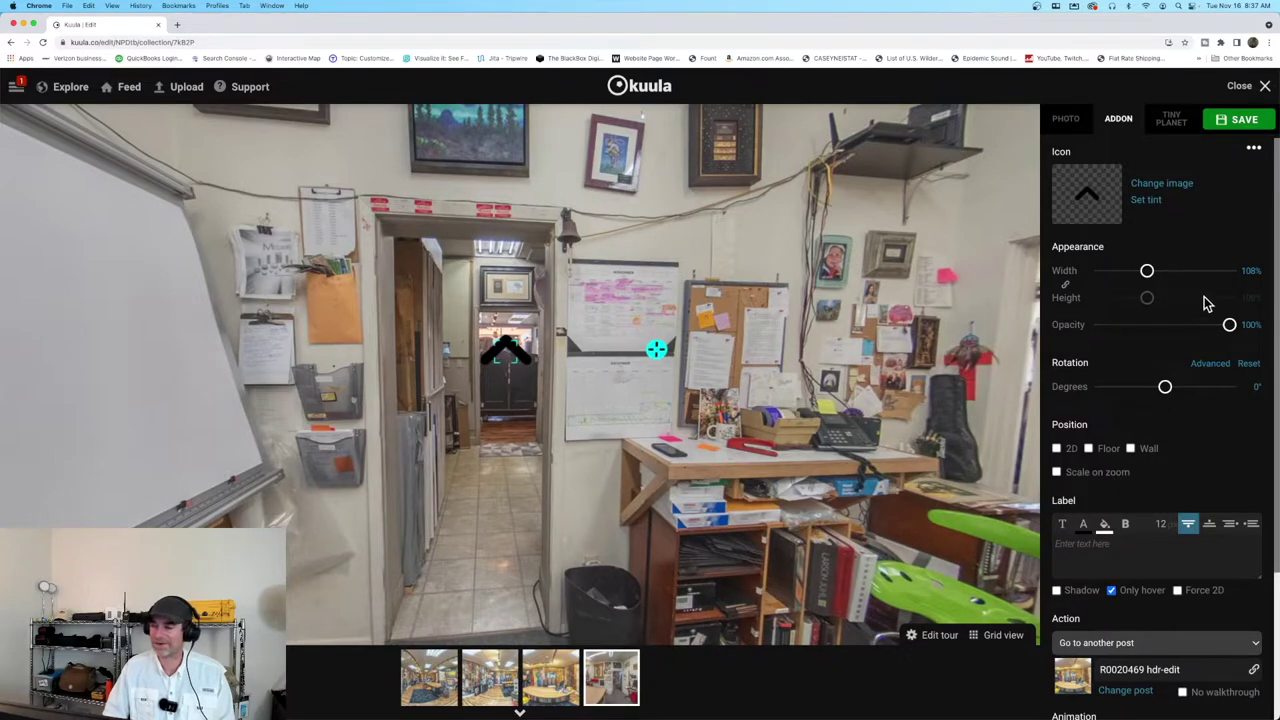
left_click(1237, 121)
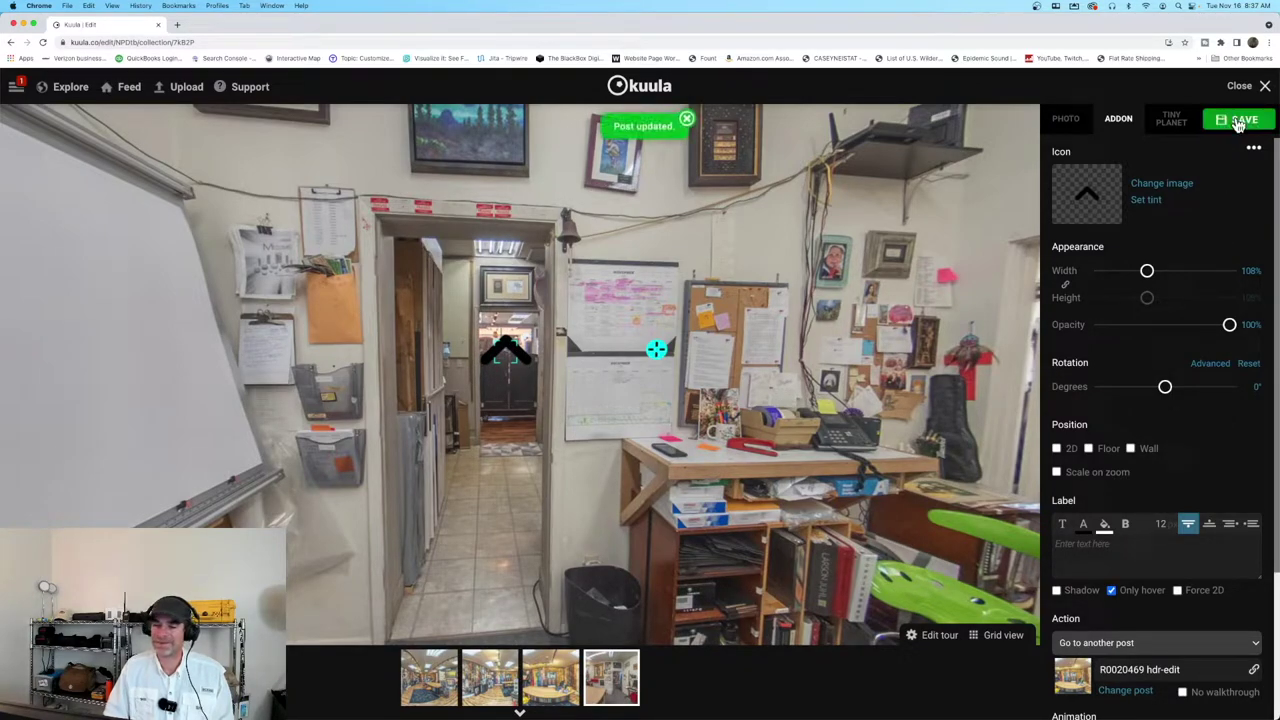
left_click(1261, 88)
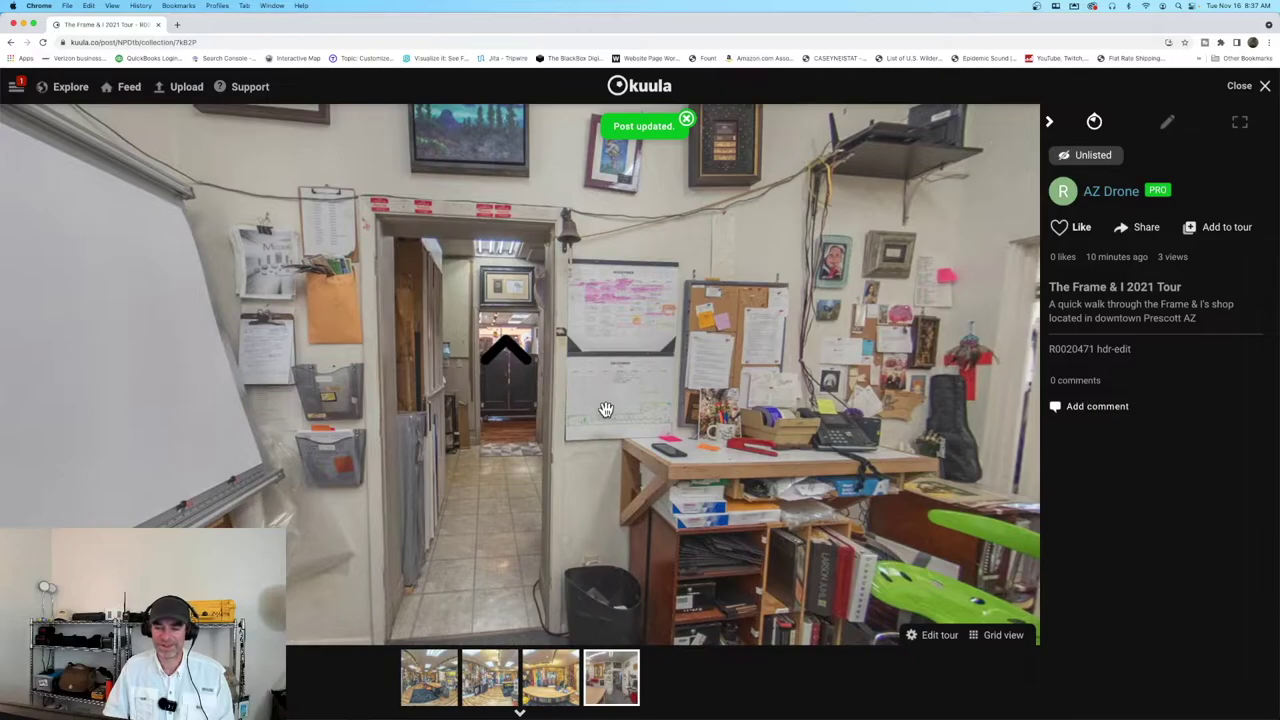
Step: Walk back through the tour by its chevrons from R0020471 hdr-edit via R0020469 hdr-edit and R0020467 hdr-edit to R0020465 hdr-edit
left_click(521, 358)
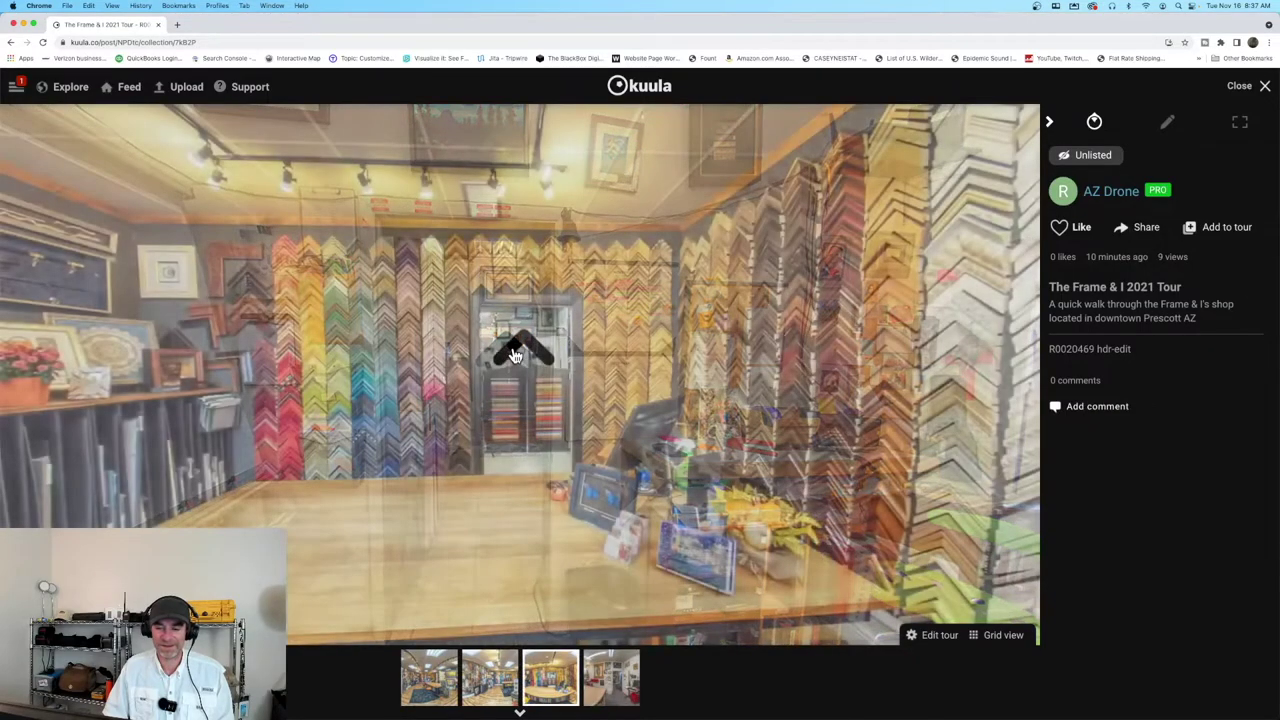
left_click_drag(563, 377, 824, 404)
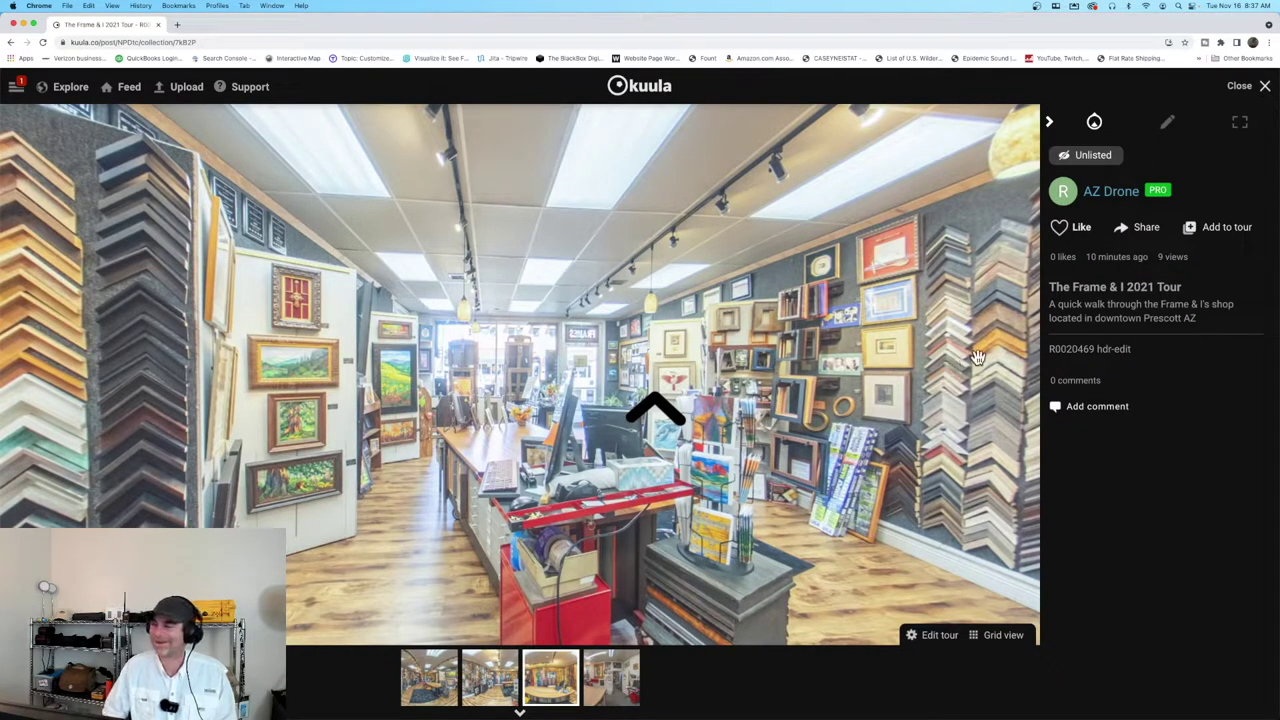
left_click(650, 413)
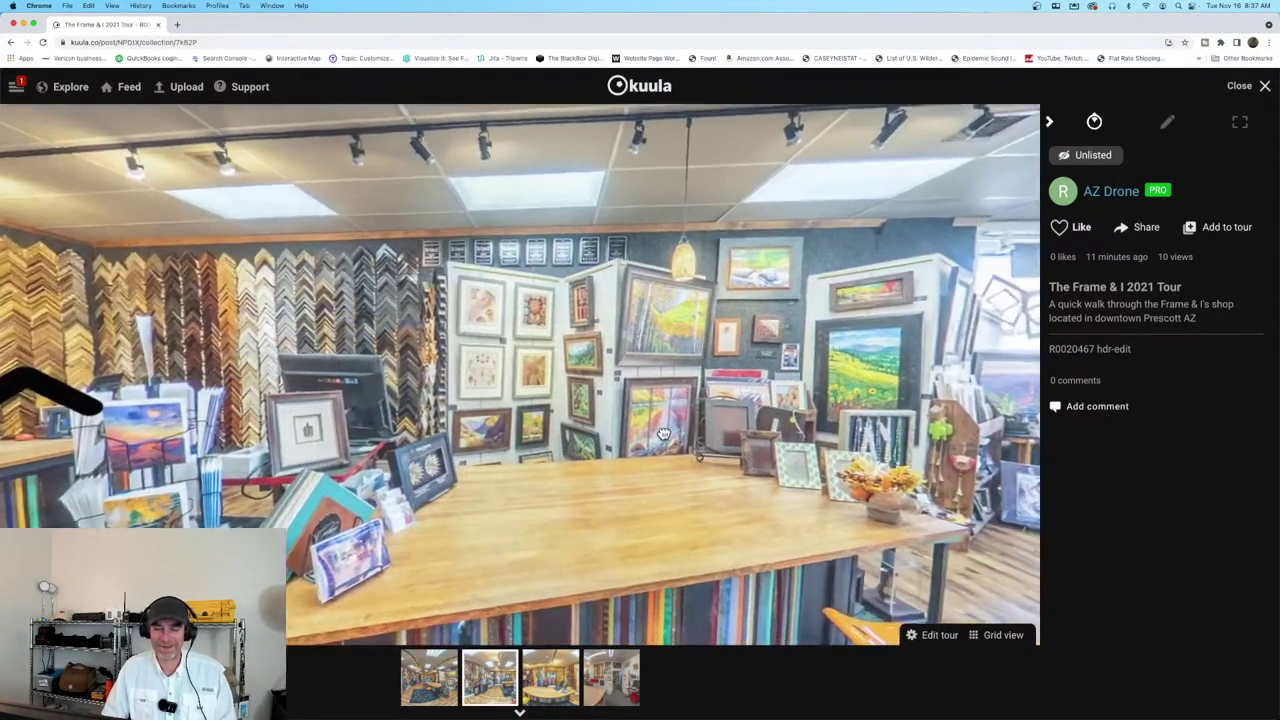
left_click_drag(663, 434, 907, 426)
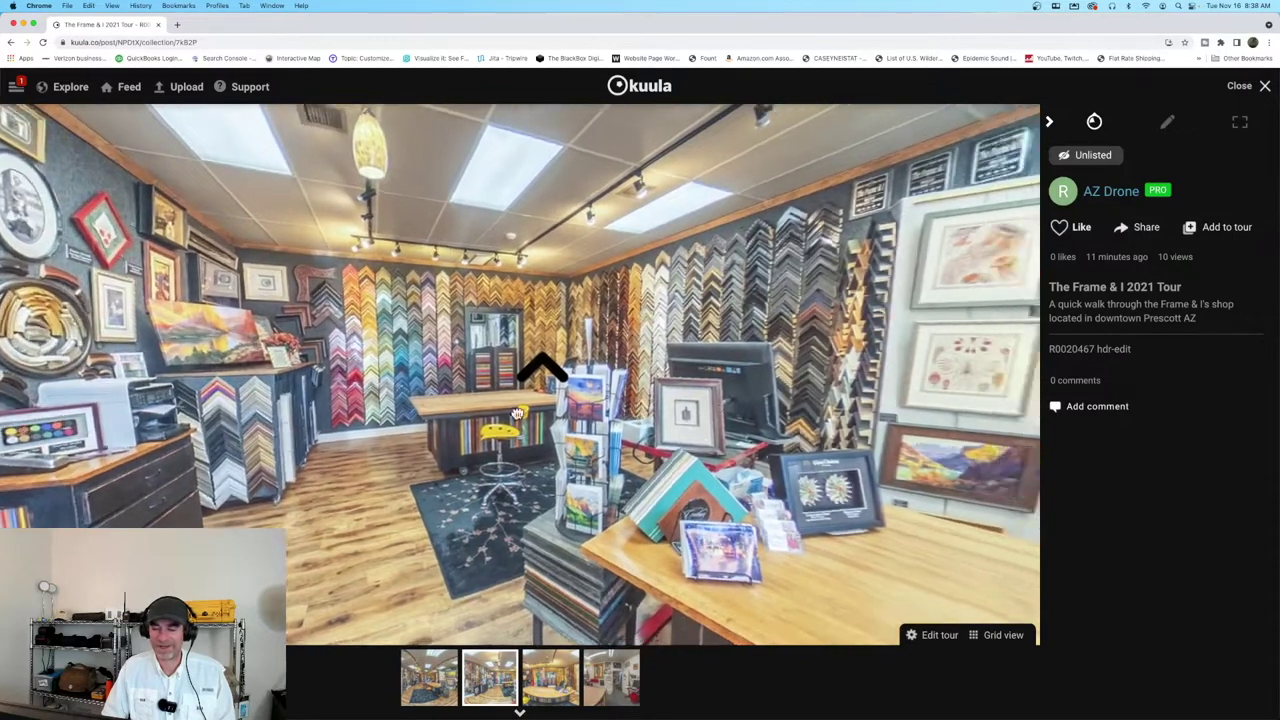
left_click_drag(517, 413, 414, 407)
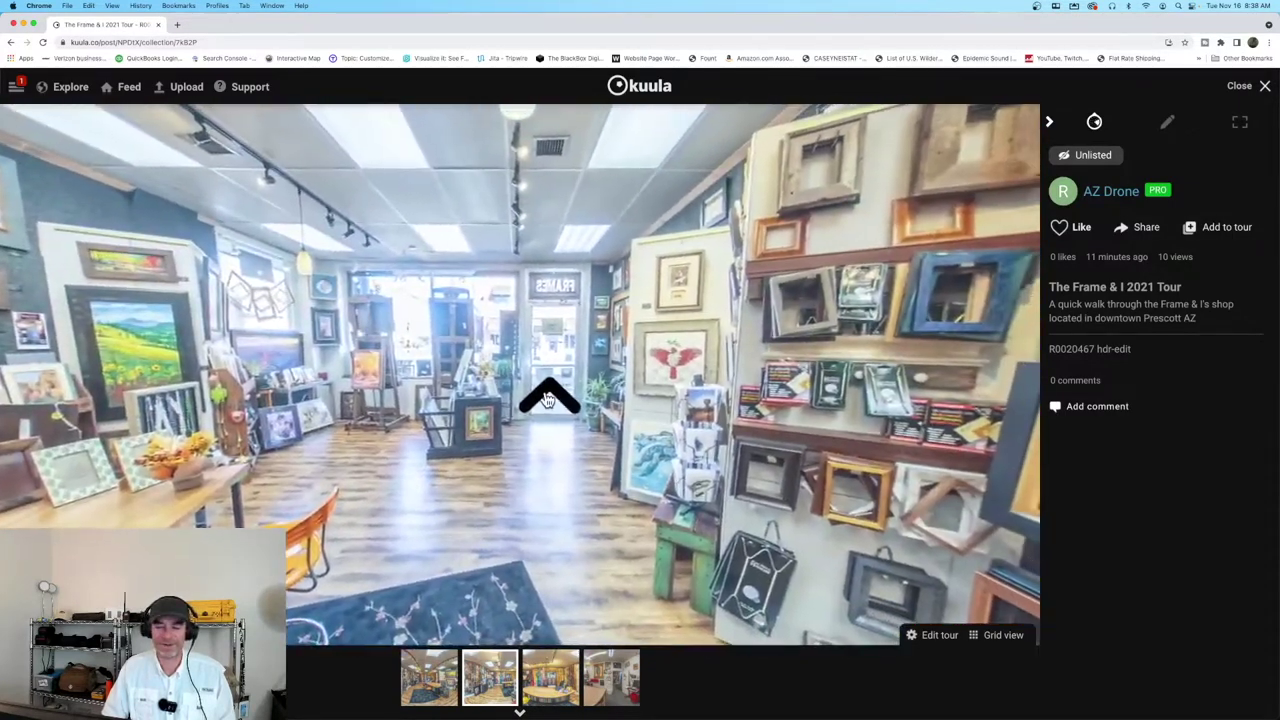
left_click(175, 422)
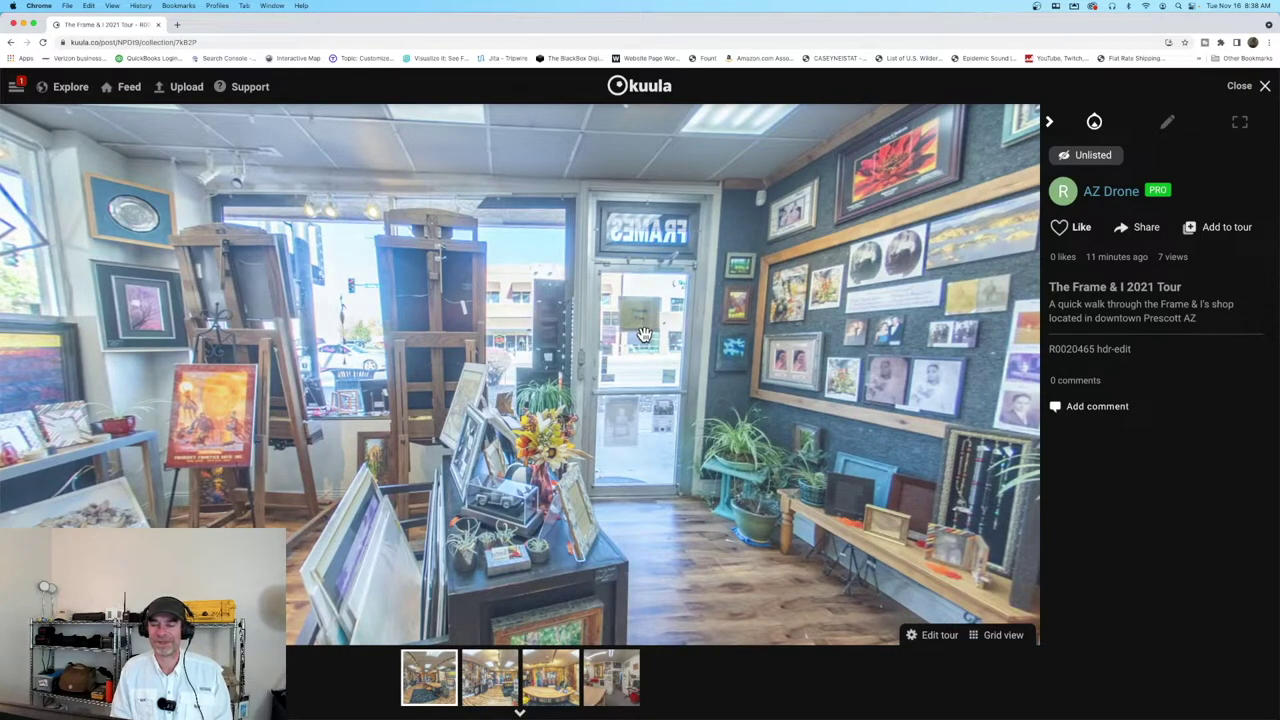
Step: Look around R0020465 hdr-edit from the front entrance to the counter and the framed paintings beside it
left_click_drag(690, 335, 106, 333)
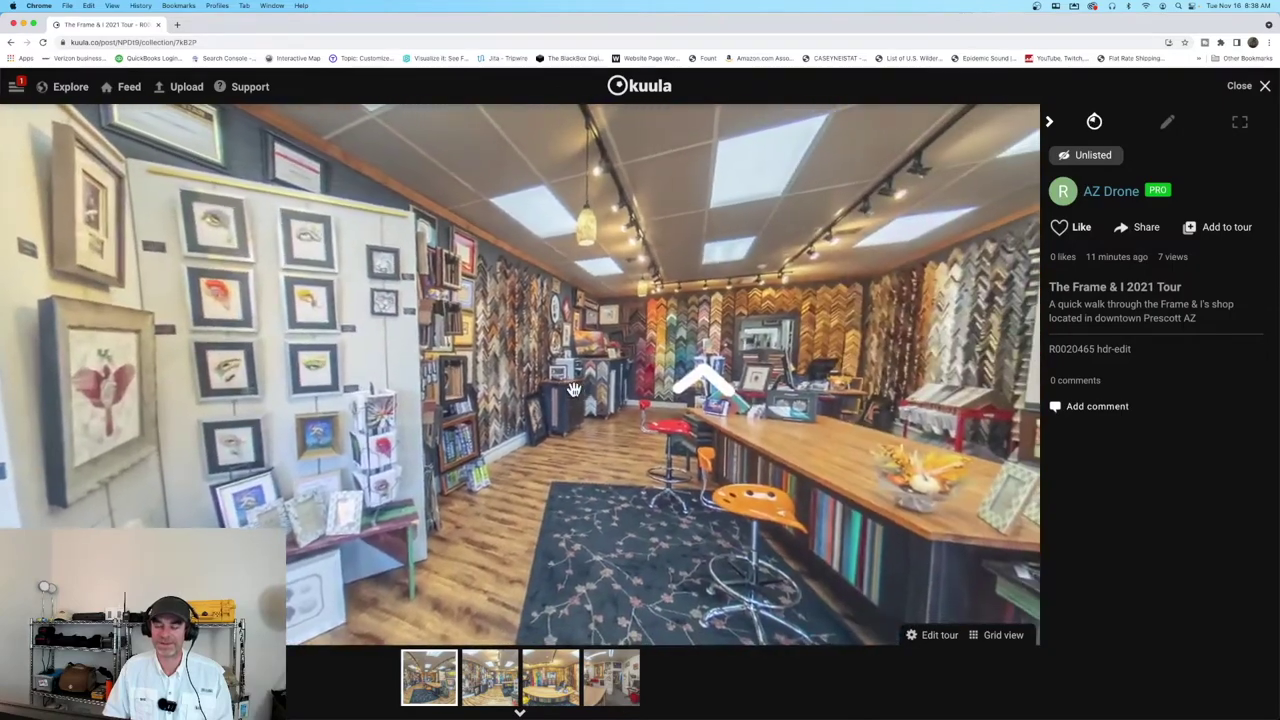
scroll(566, 393, "up", 3)
left_click_drag(566, 393, 507, 388)
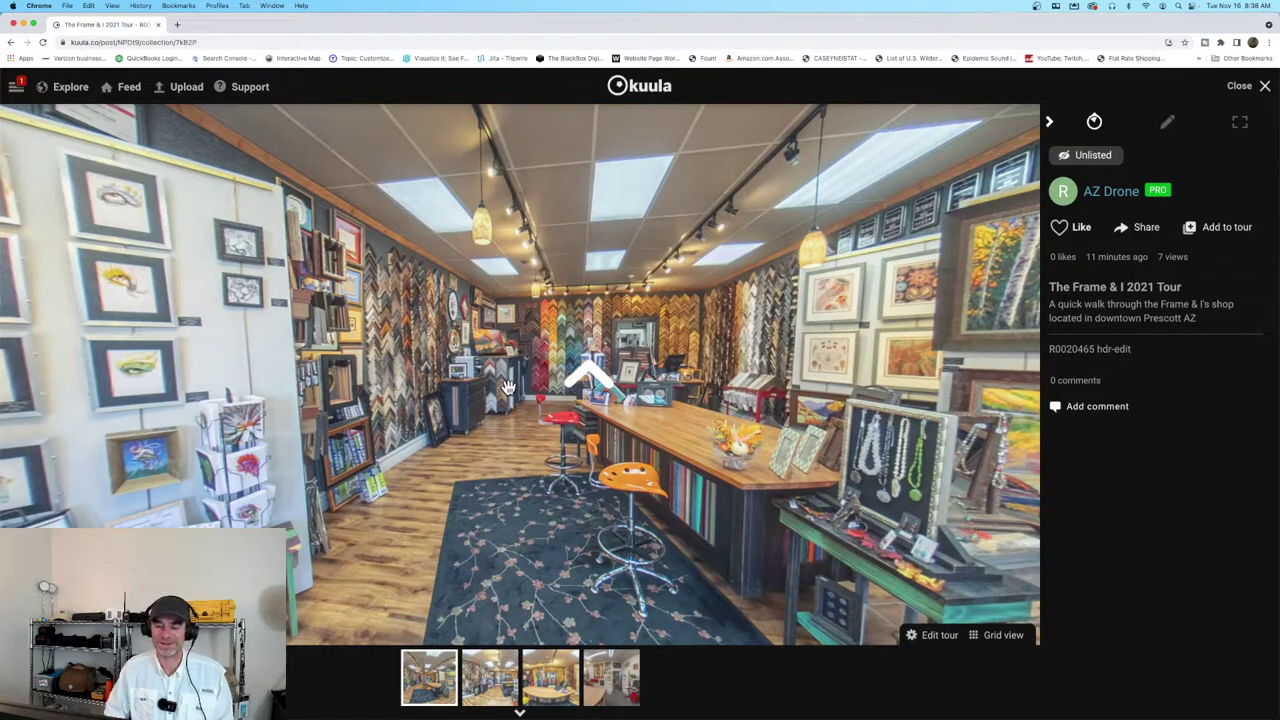
left_click(589, 378)
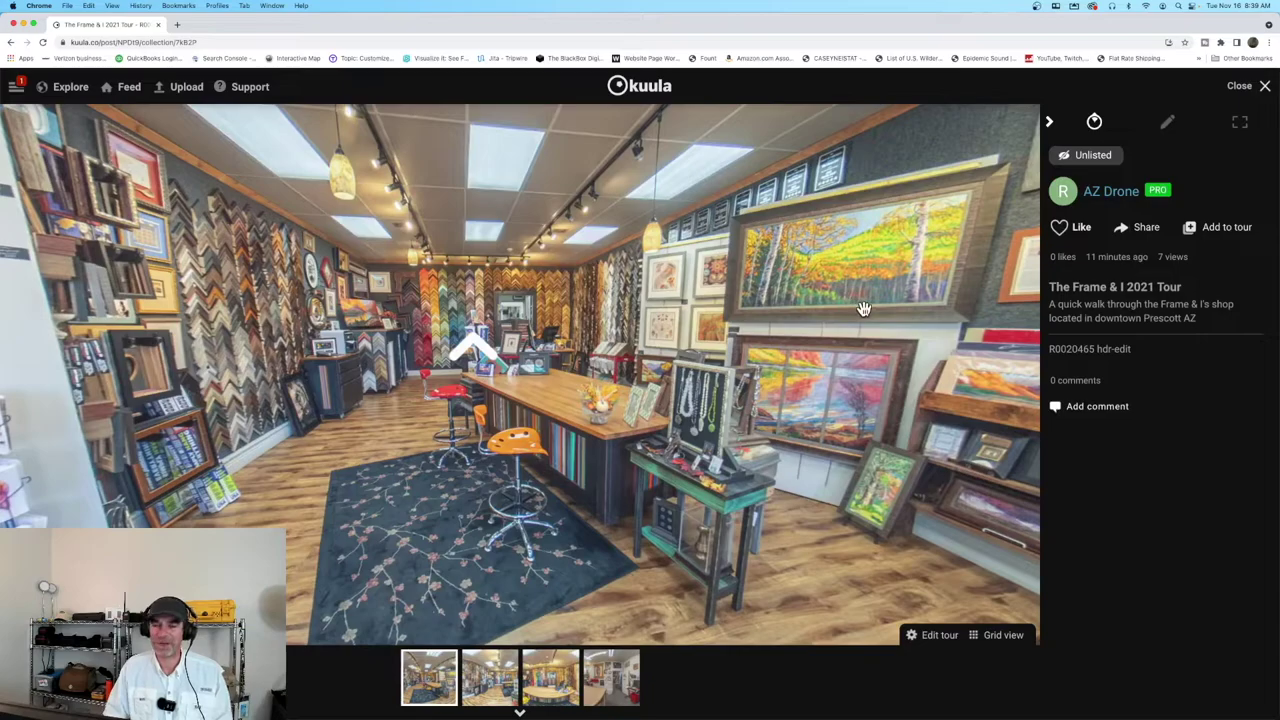
scroll(858, 330, "down", 3)
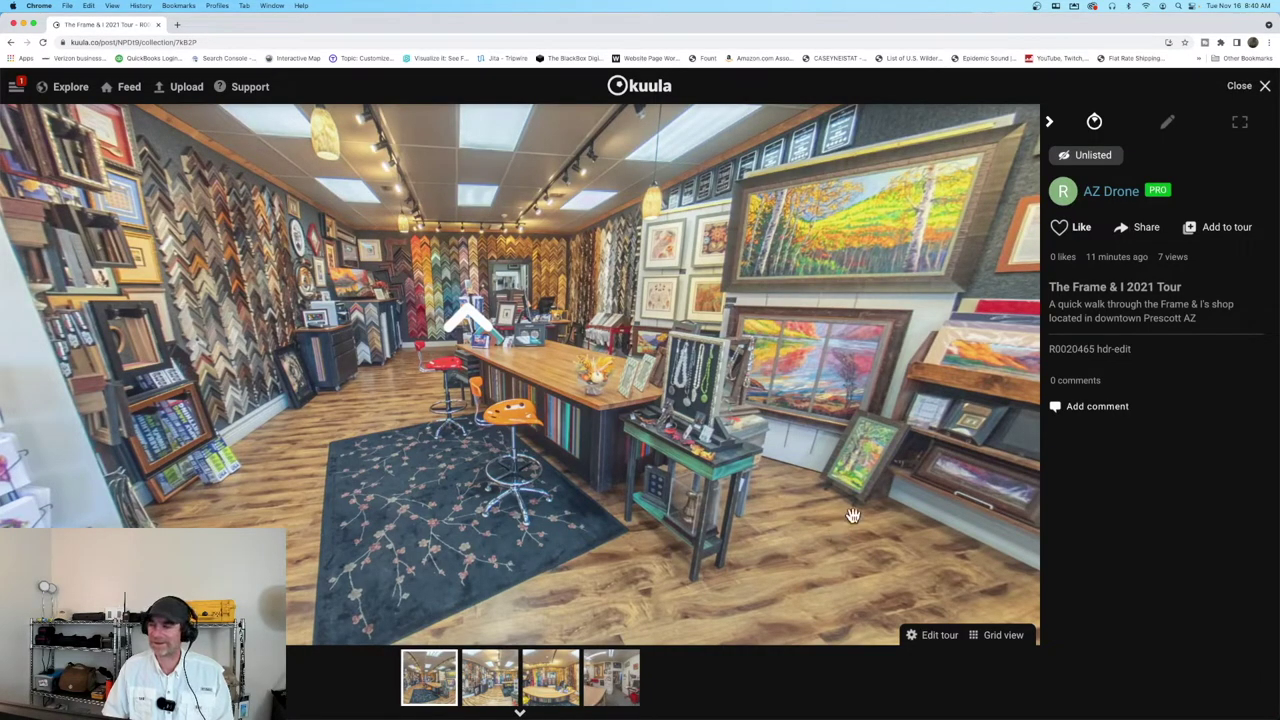
Step: Show the tour in full screen and look around the displays of framed art near the entrance
left_click(1240, 122)
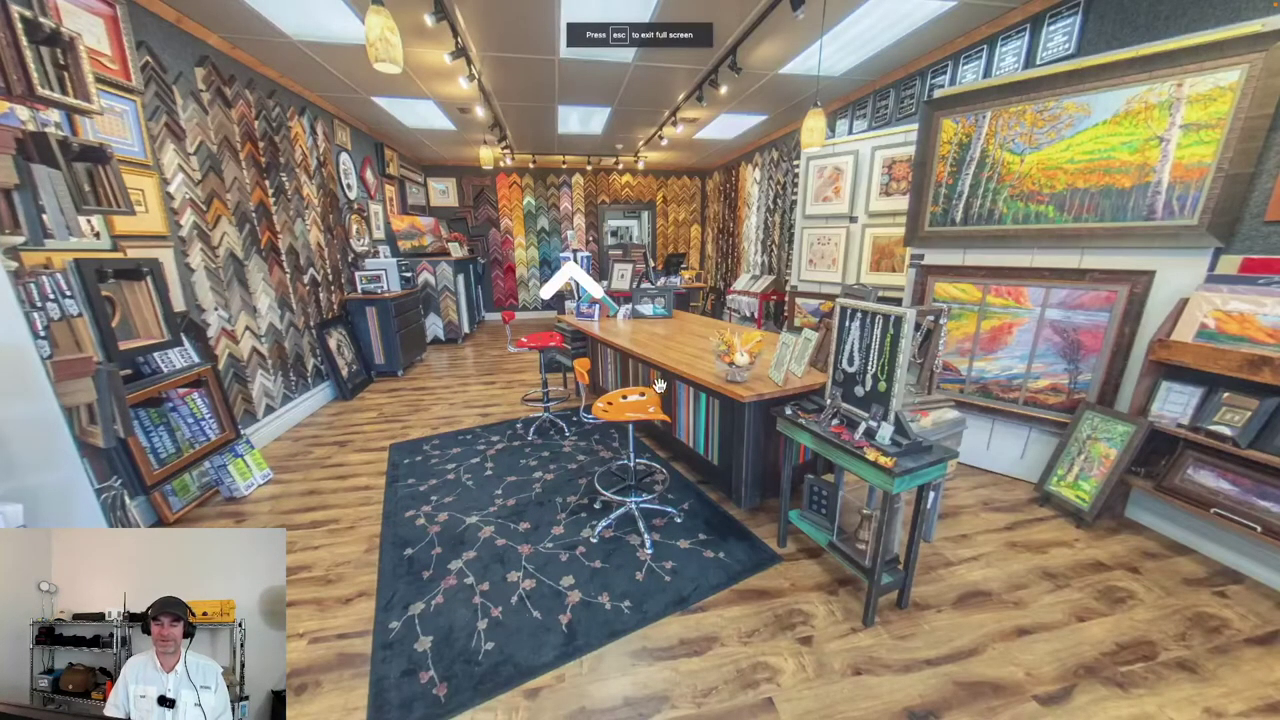
left_click(677, 359)
left_click_drag(586, 406, 1010, 412)
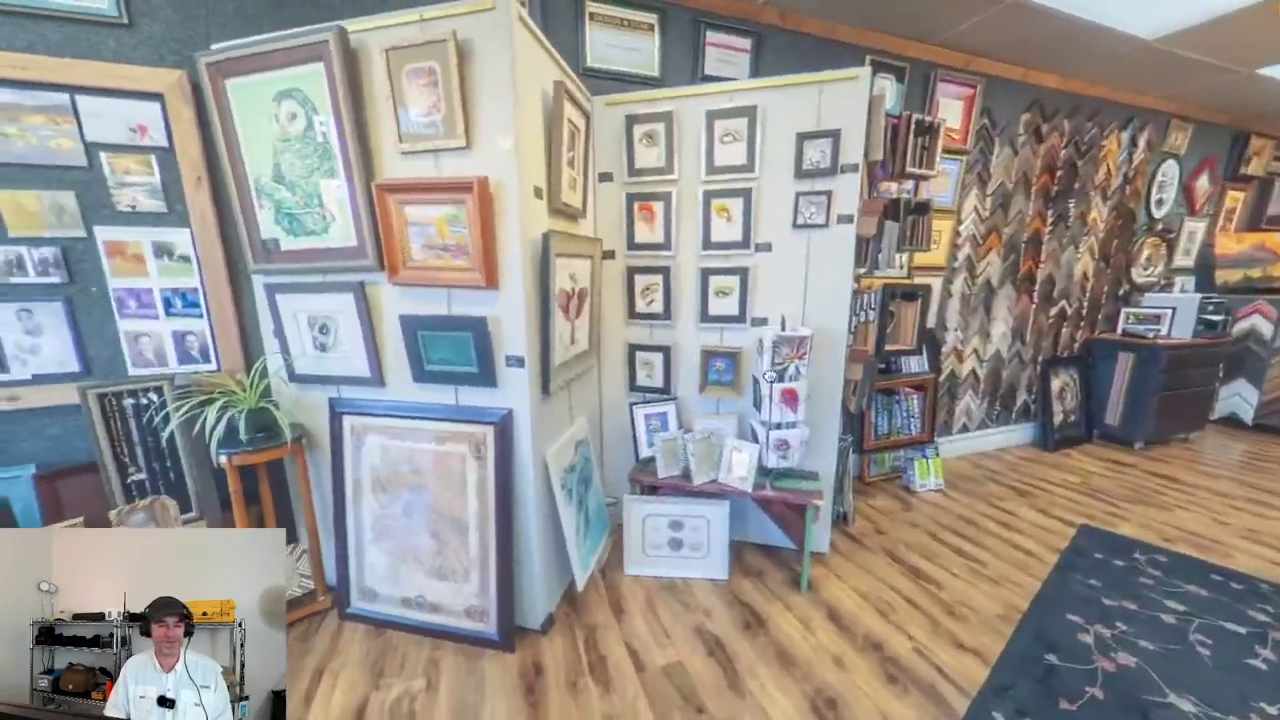